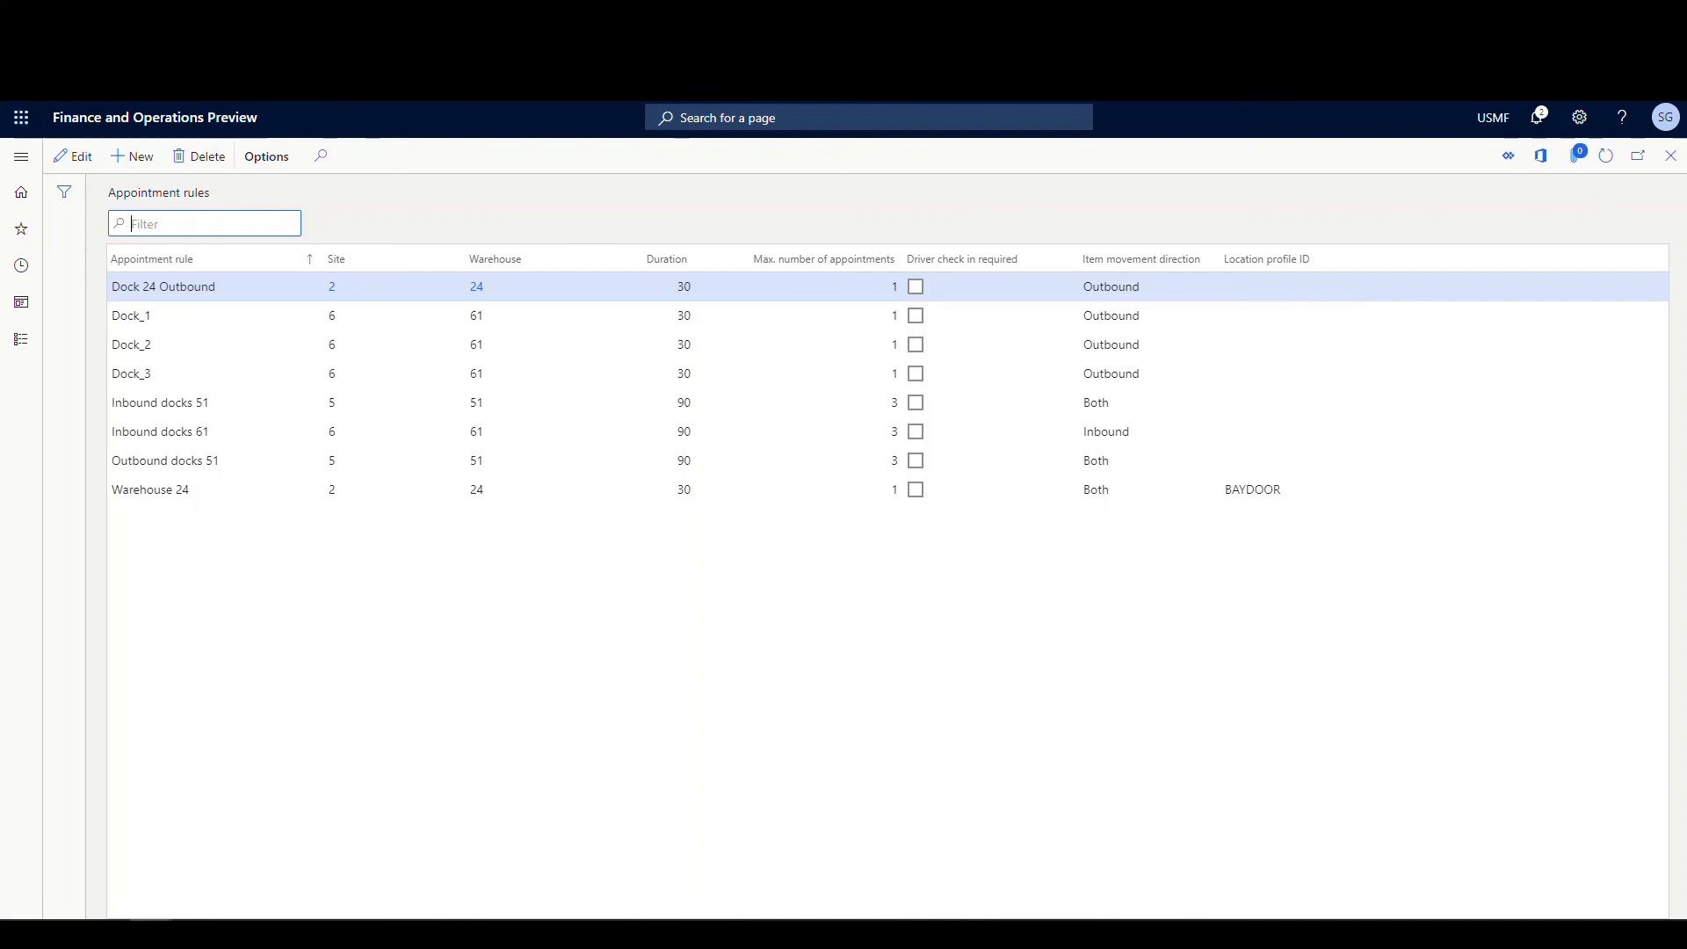
# Open the Appointment change reasons page under the Transportation management appointment scheduling setup
pyautogui.click(22, 159)
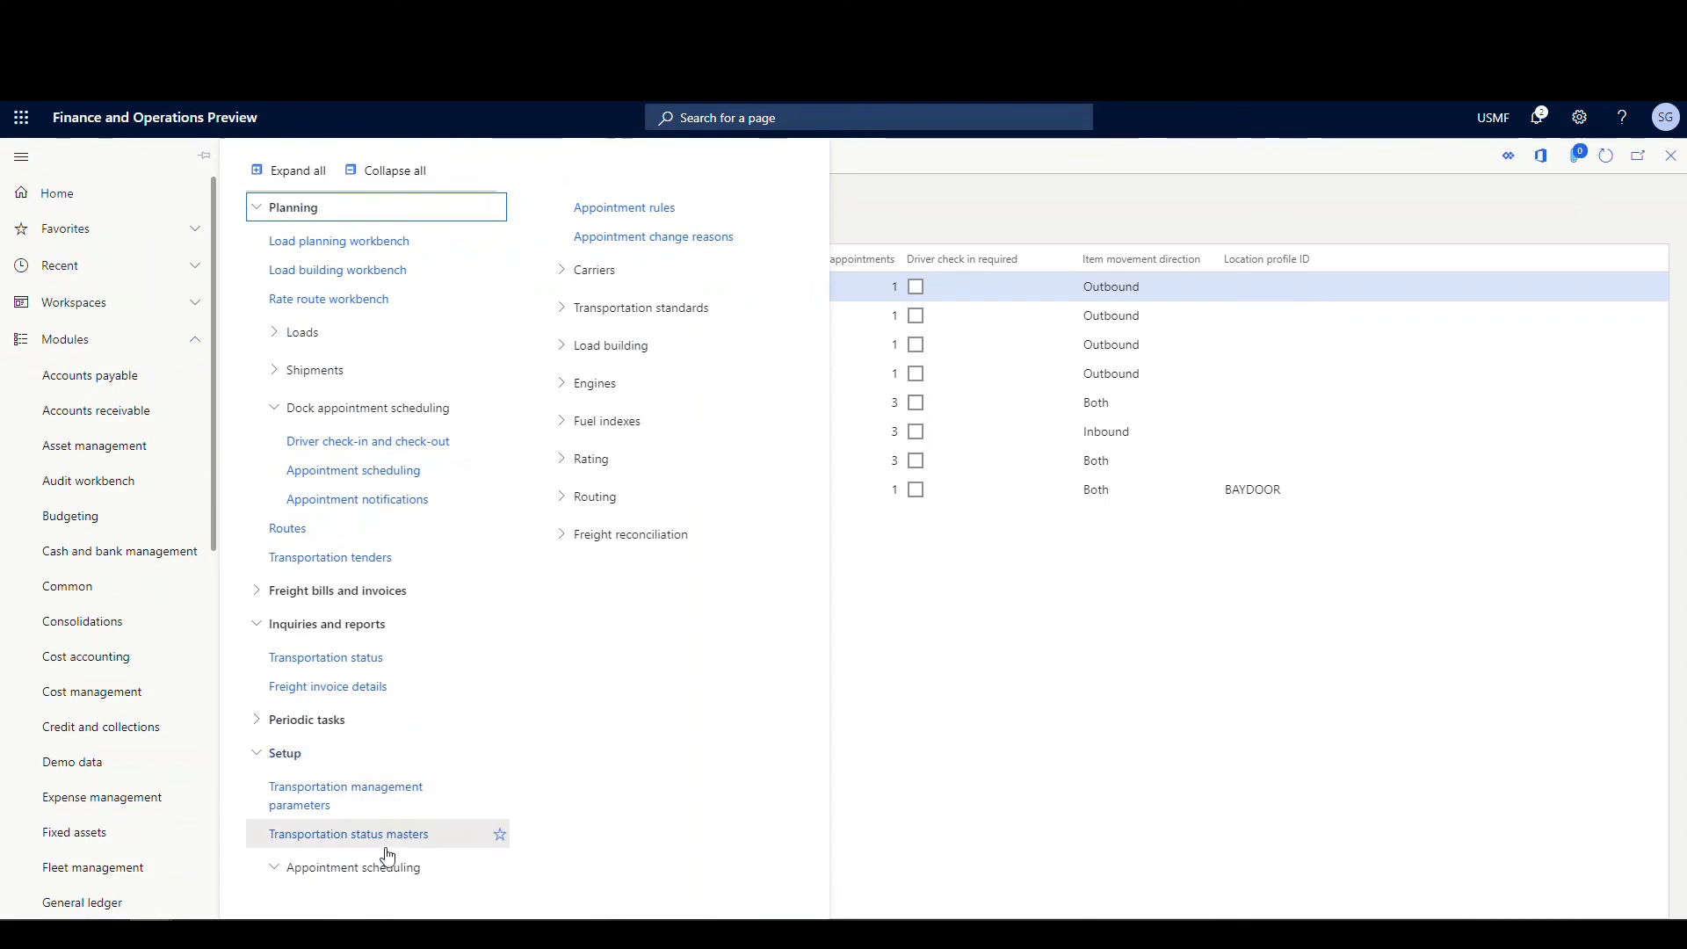
pyautogui.click(703, 241)
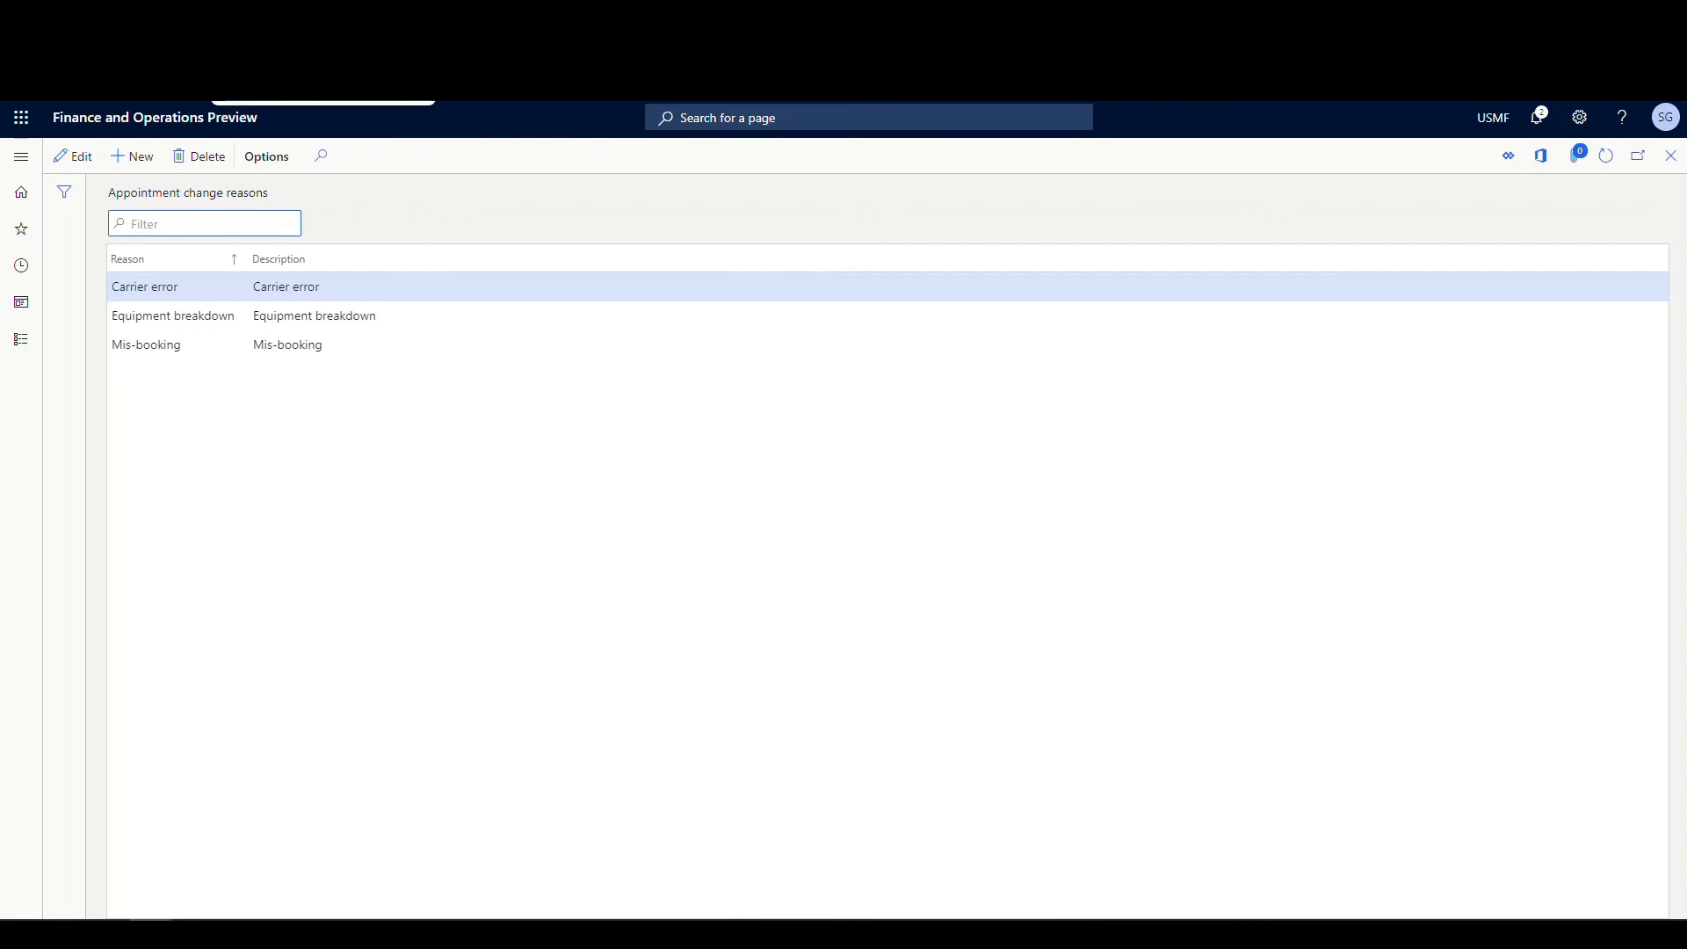
# Switch to the Cave Wholesales sales order and review the warehouse work details of its HDMI 6' Cables line
pyautogui.click(307, 18)
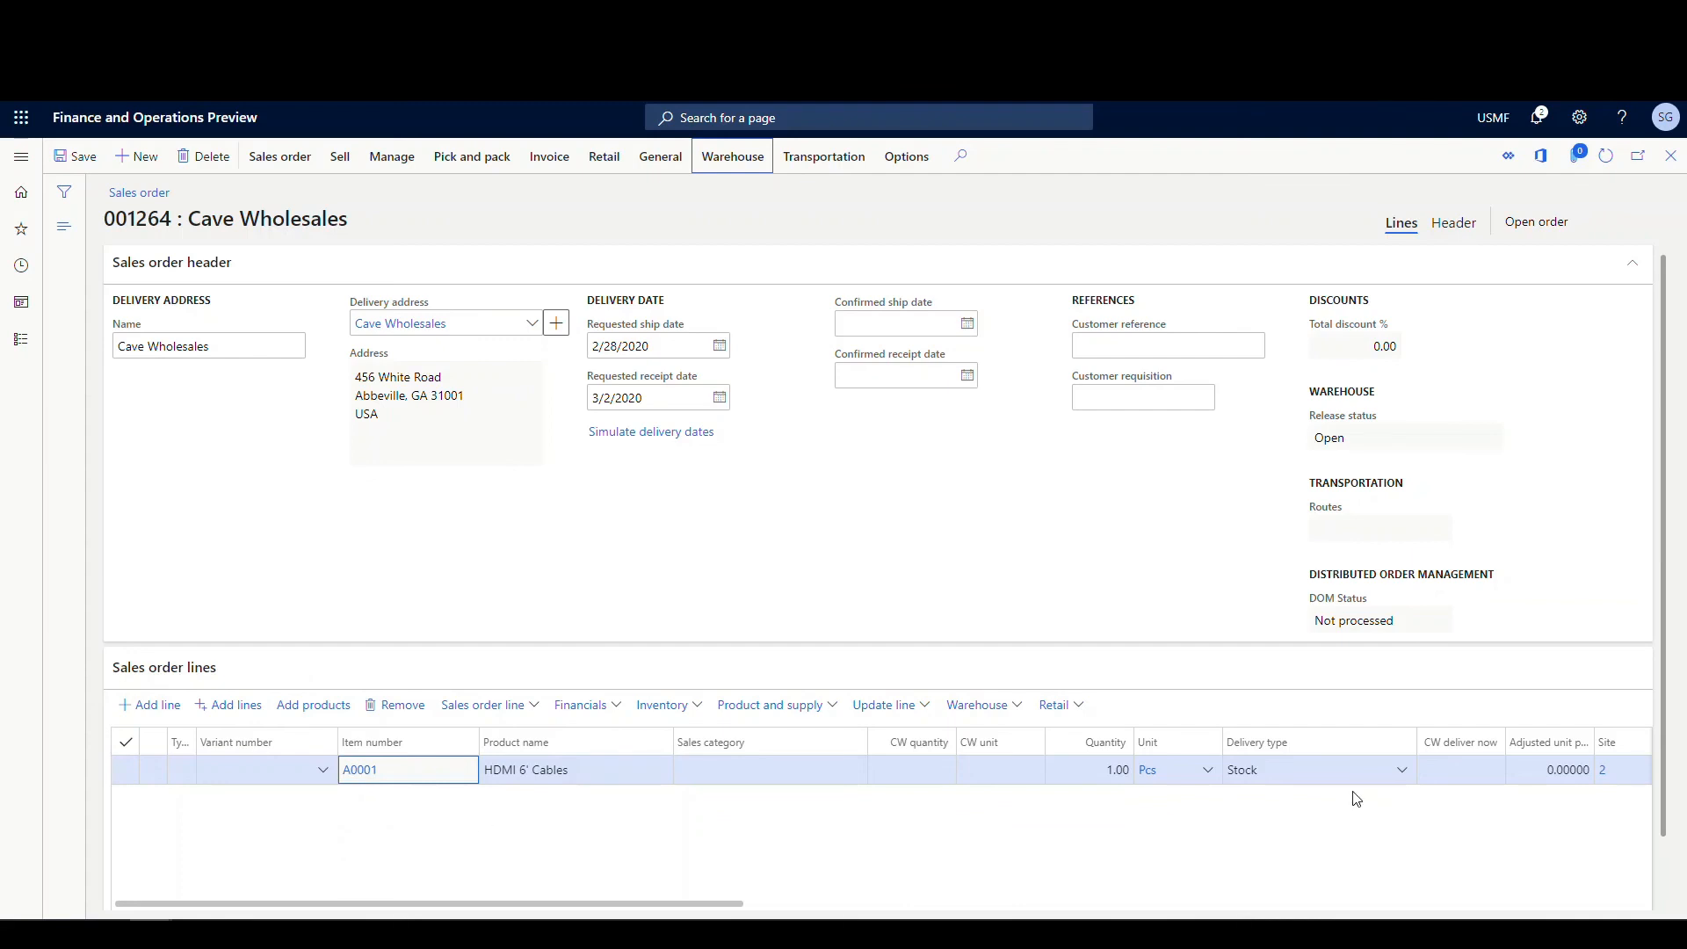
pyautogui.click(1019, 708)
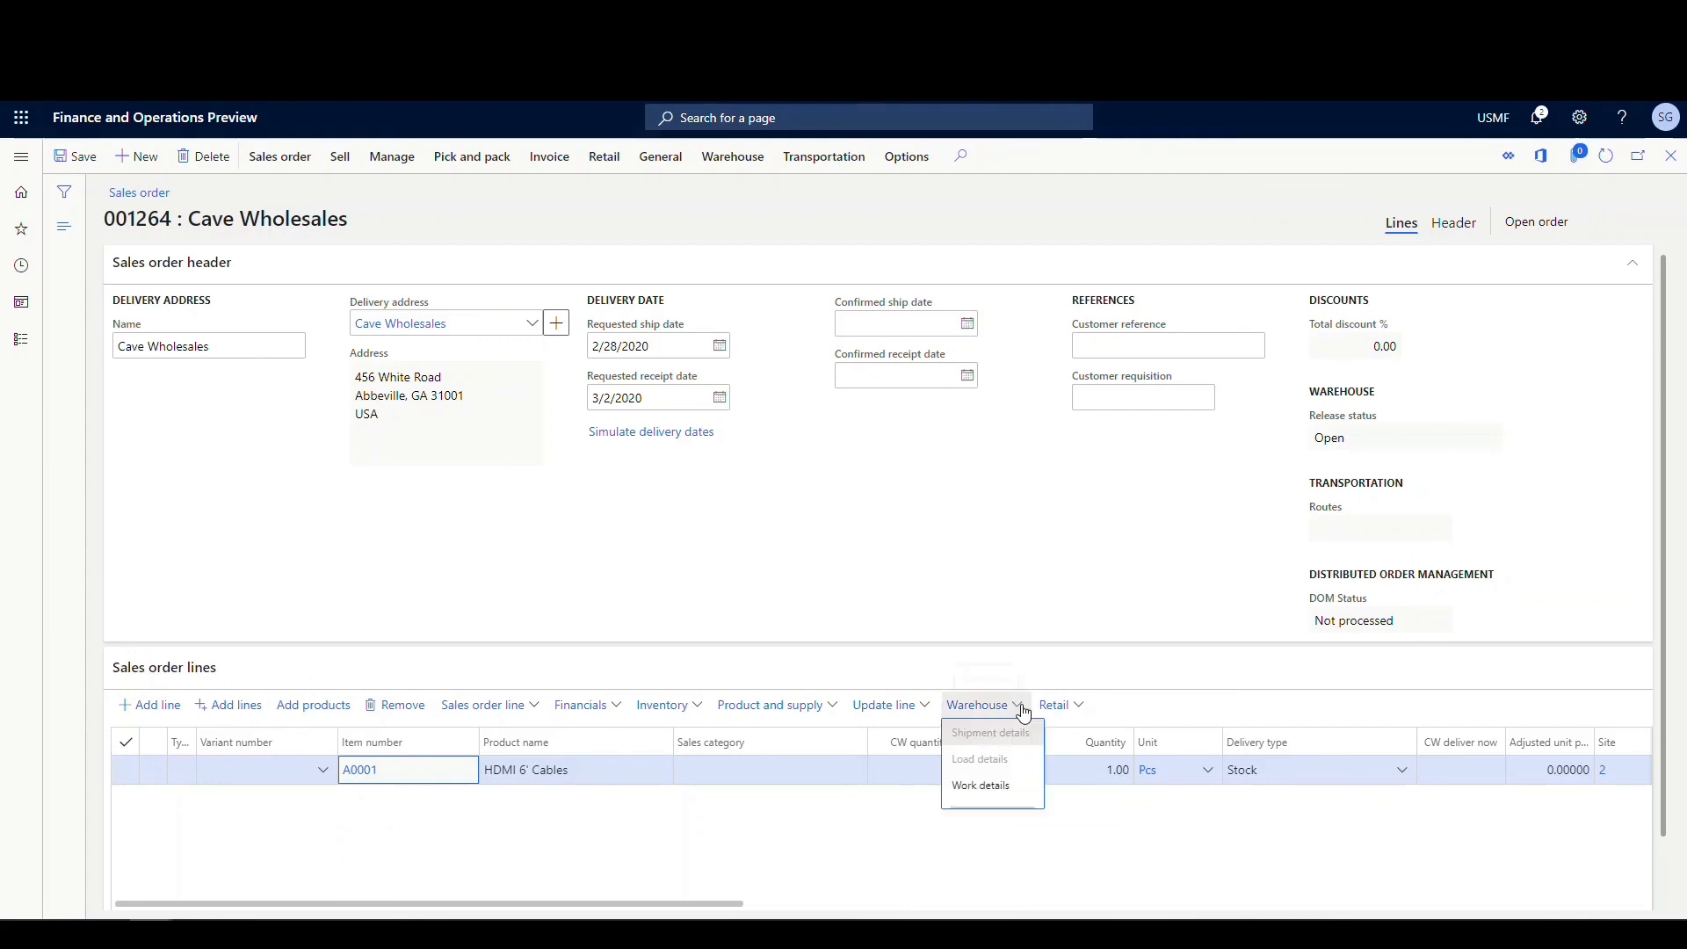
pyautogui.click(982, 786)
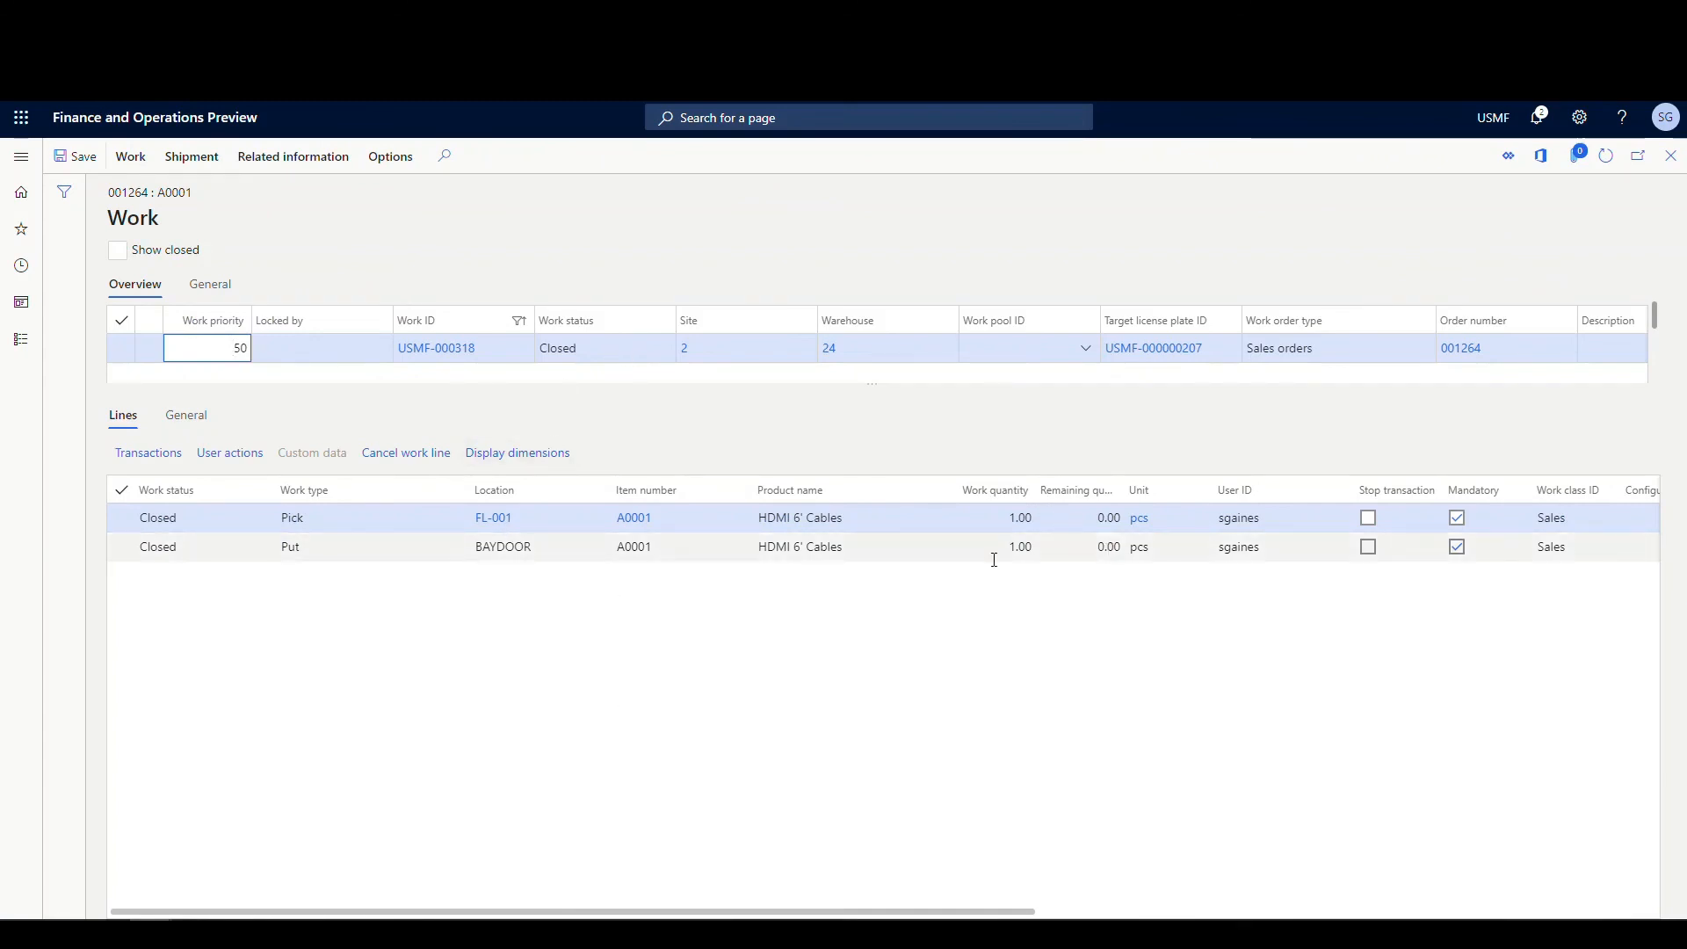
pyautogui.click(1671, 155)
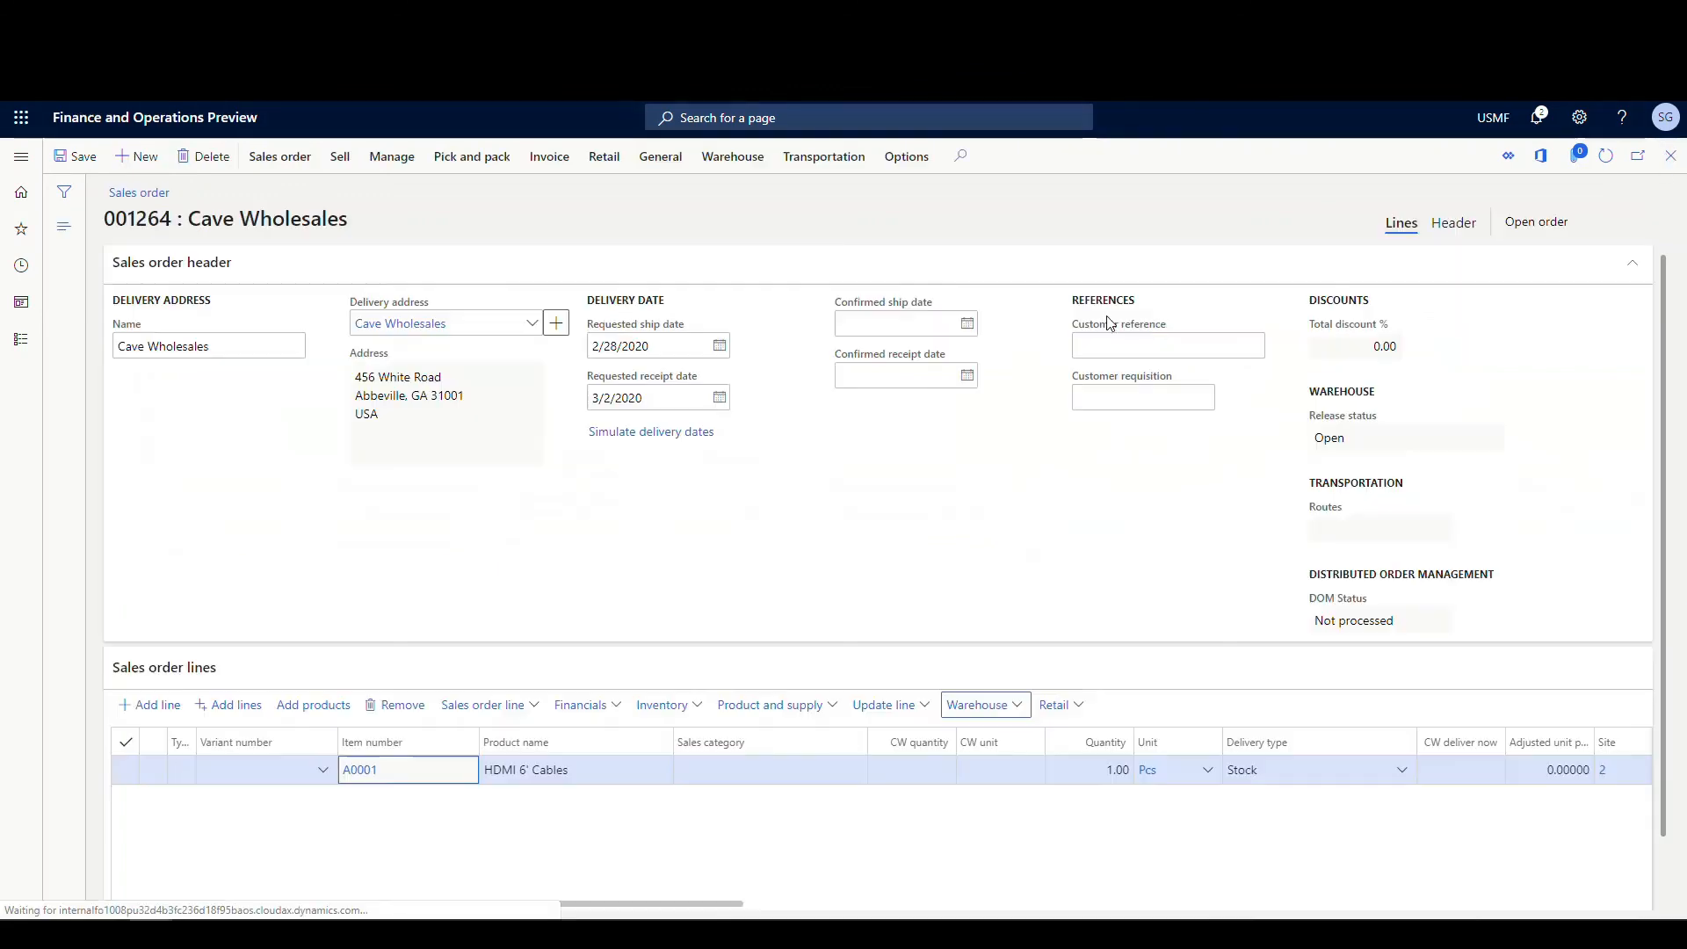
# Open the sales order's load in the load planning workbench and go to its appointment scheduling
pyautogui.click(738, 160)
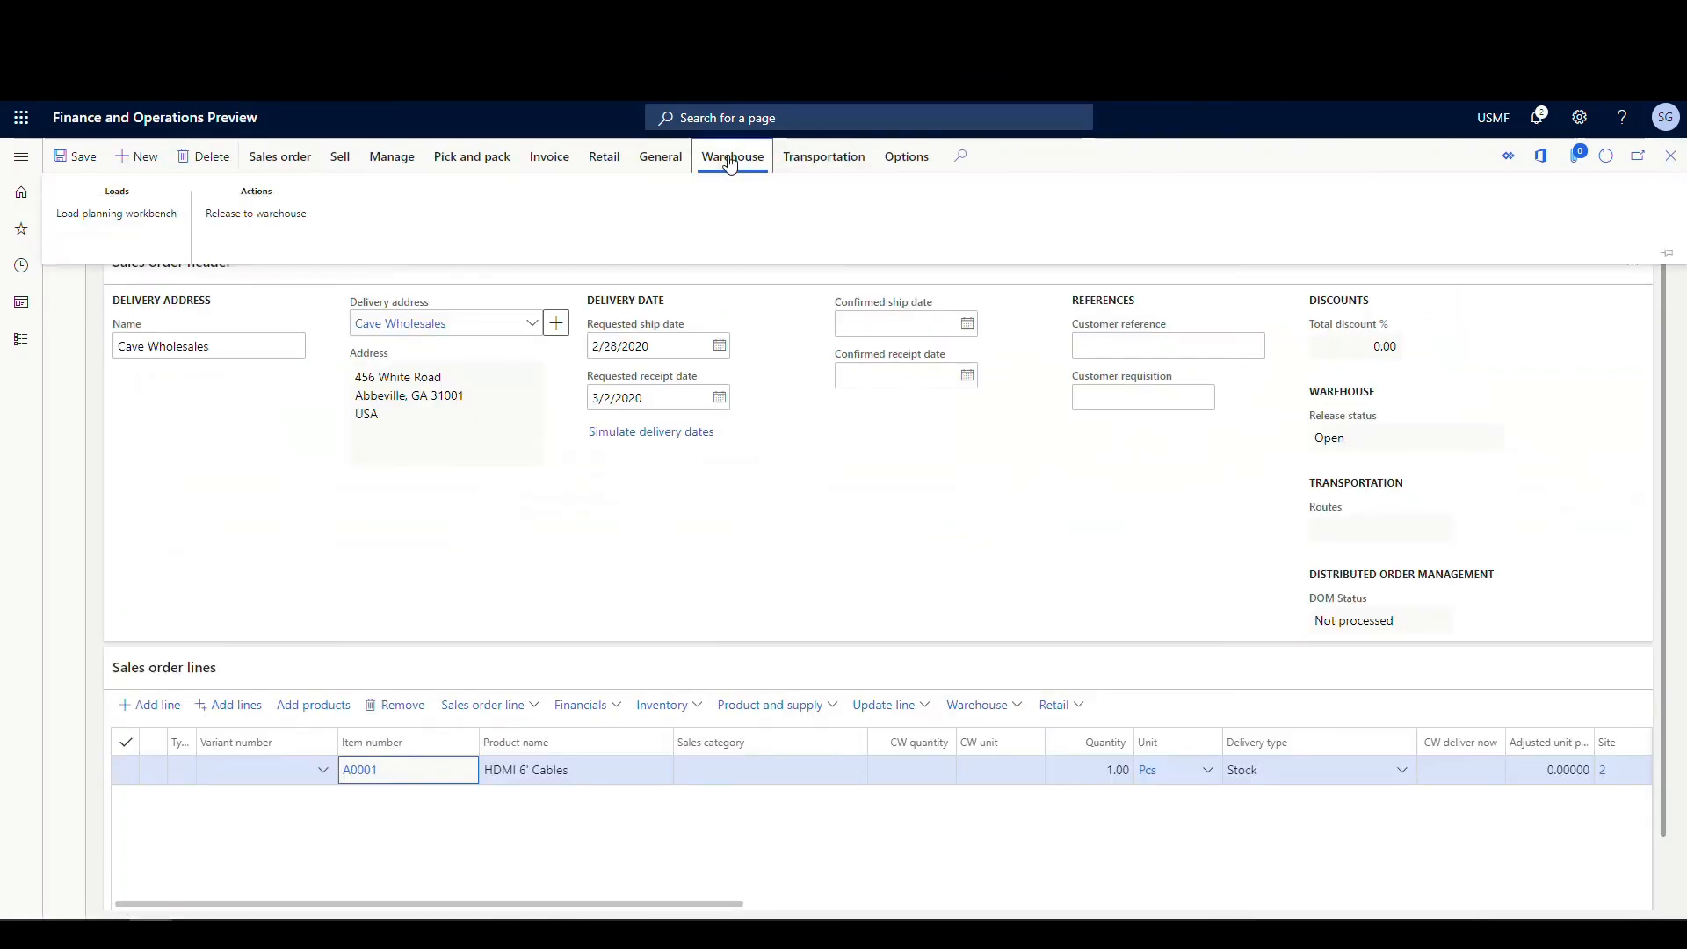
pyautogui.click(107, 215)
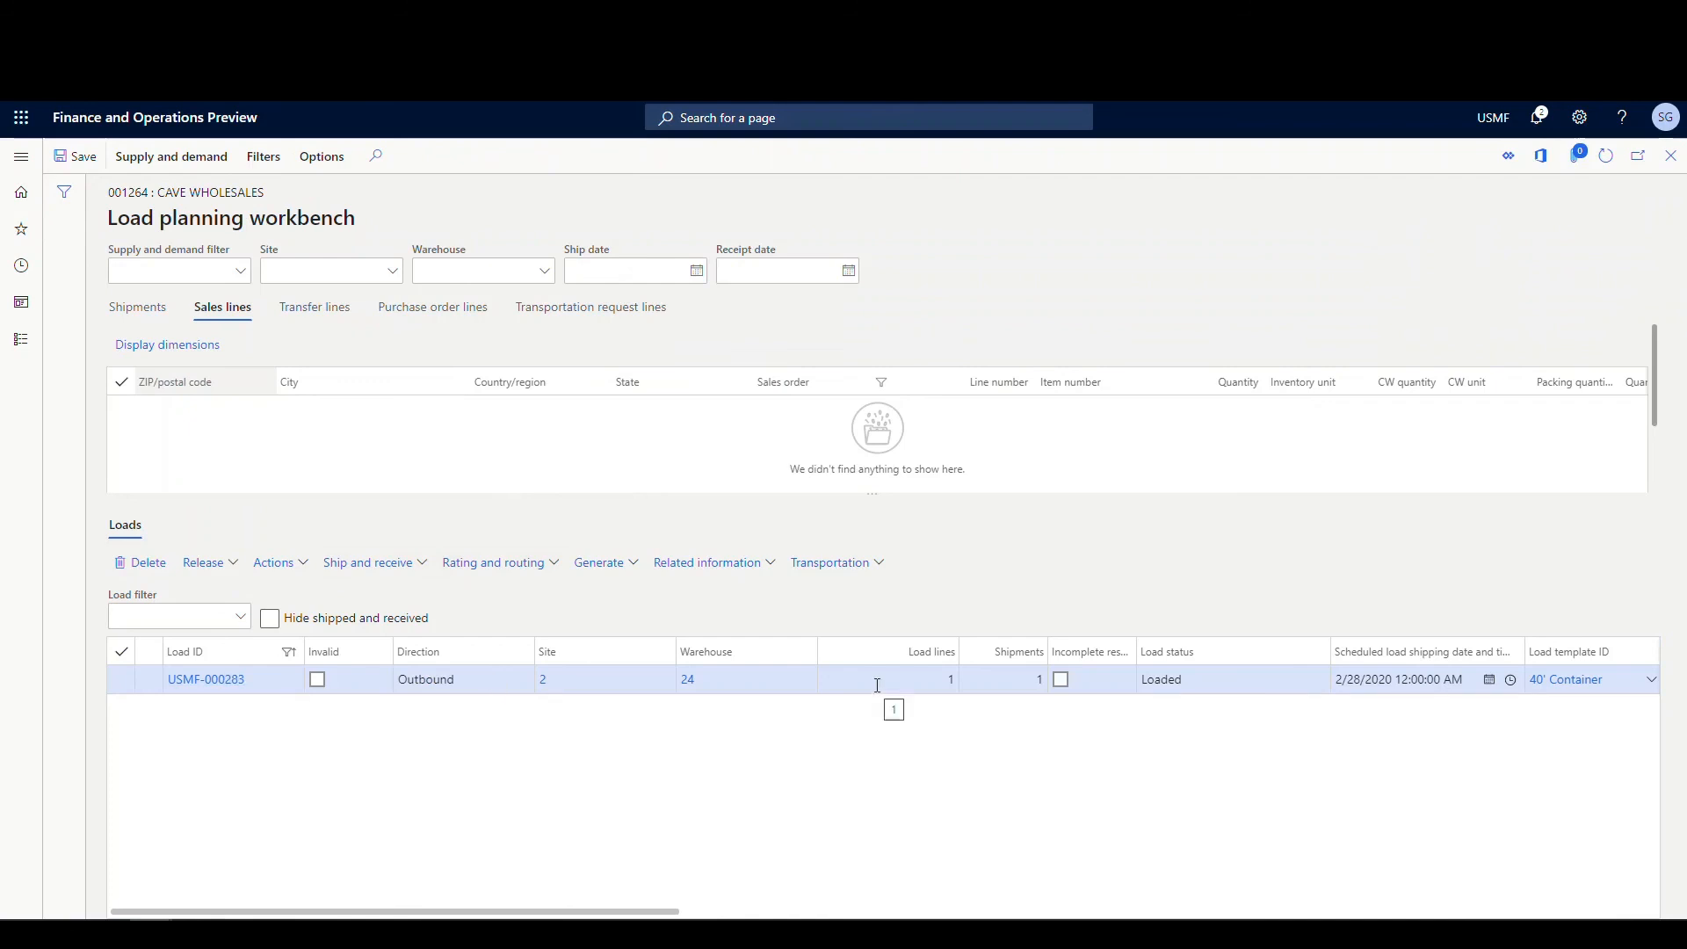
pyautogui.click(877, 567)
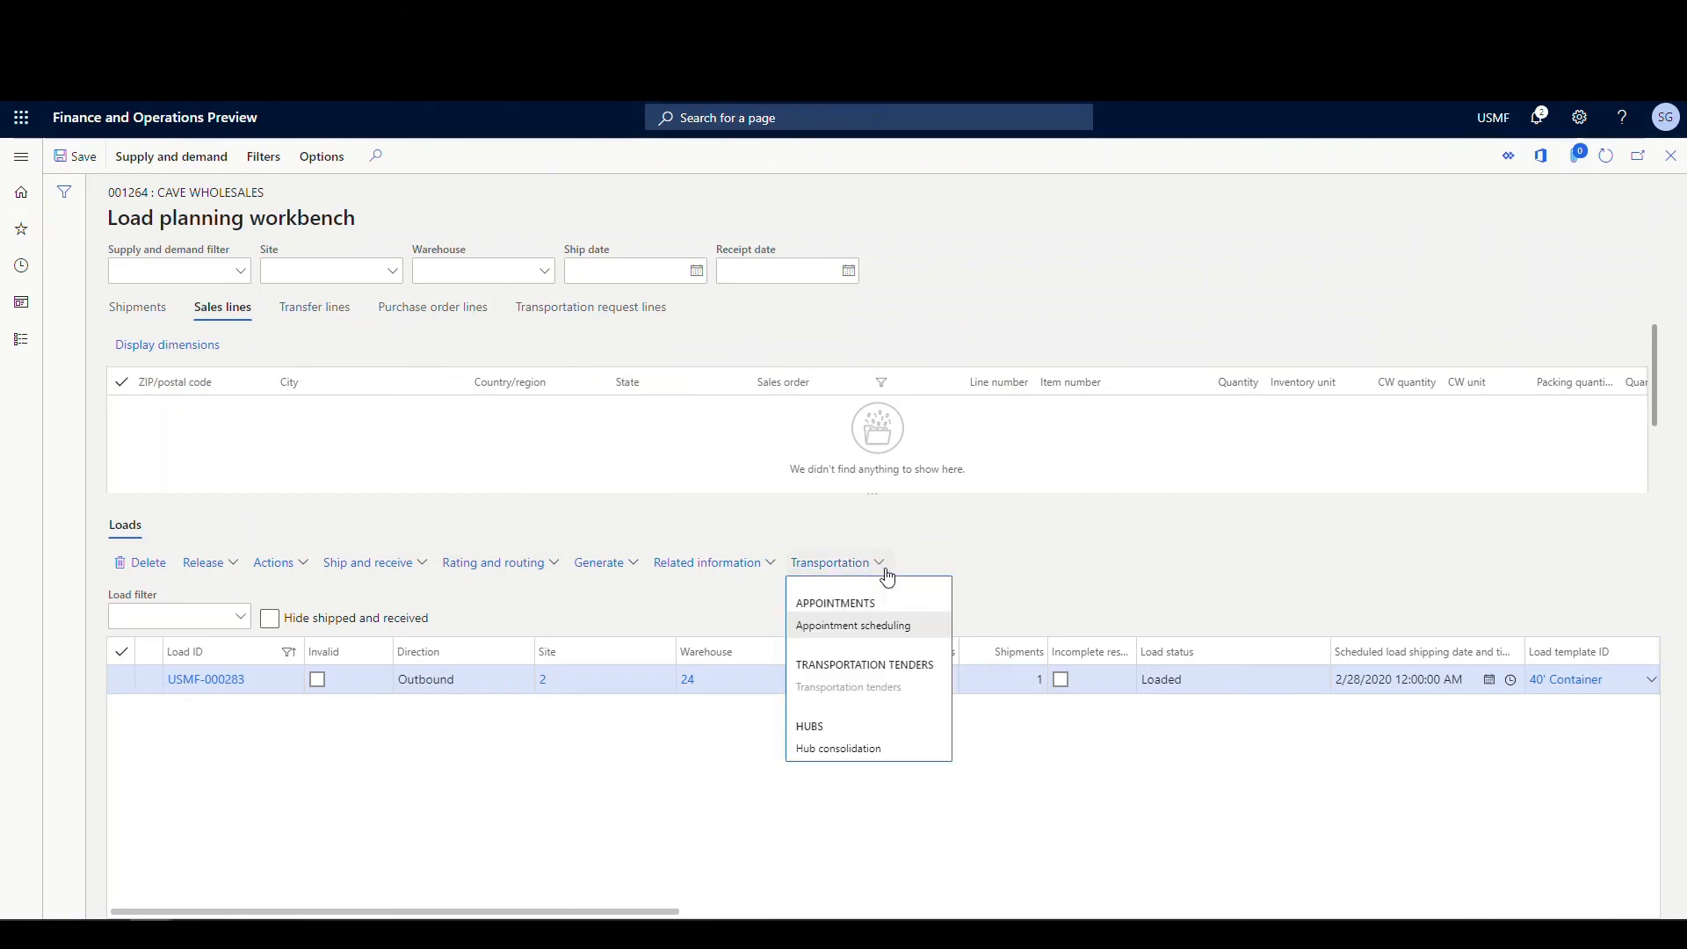
pyautogui.click(891, 627)
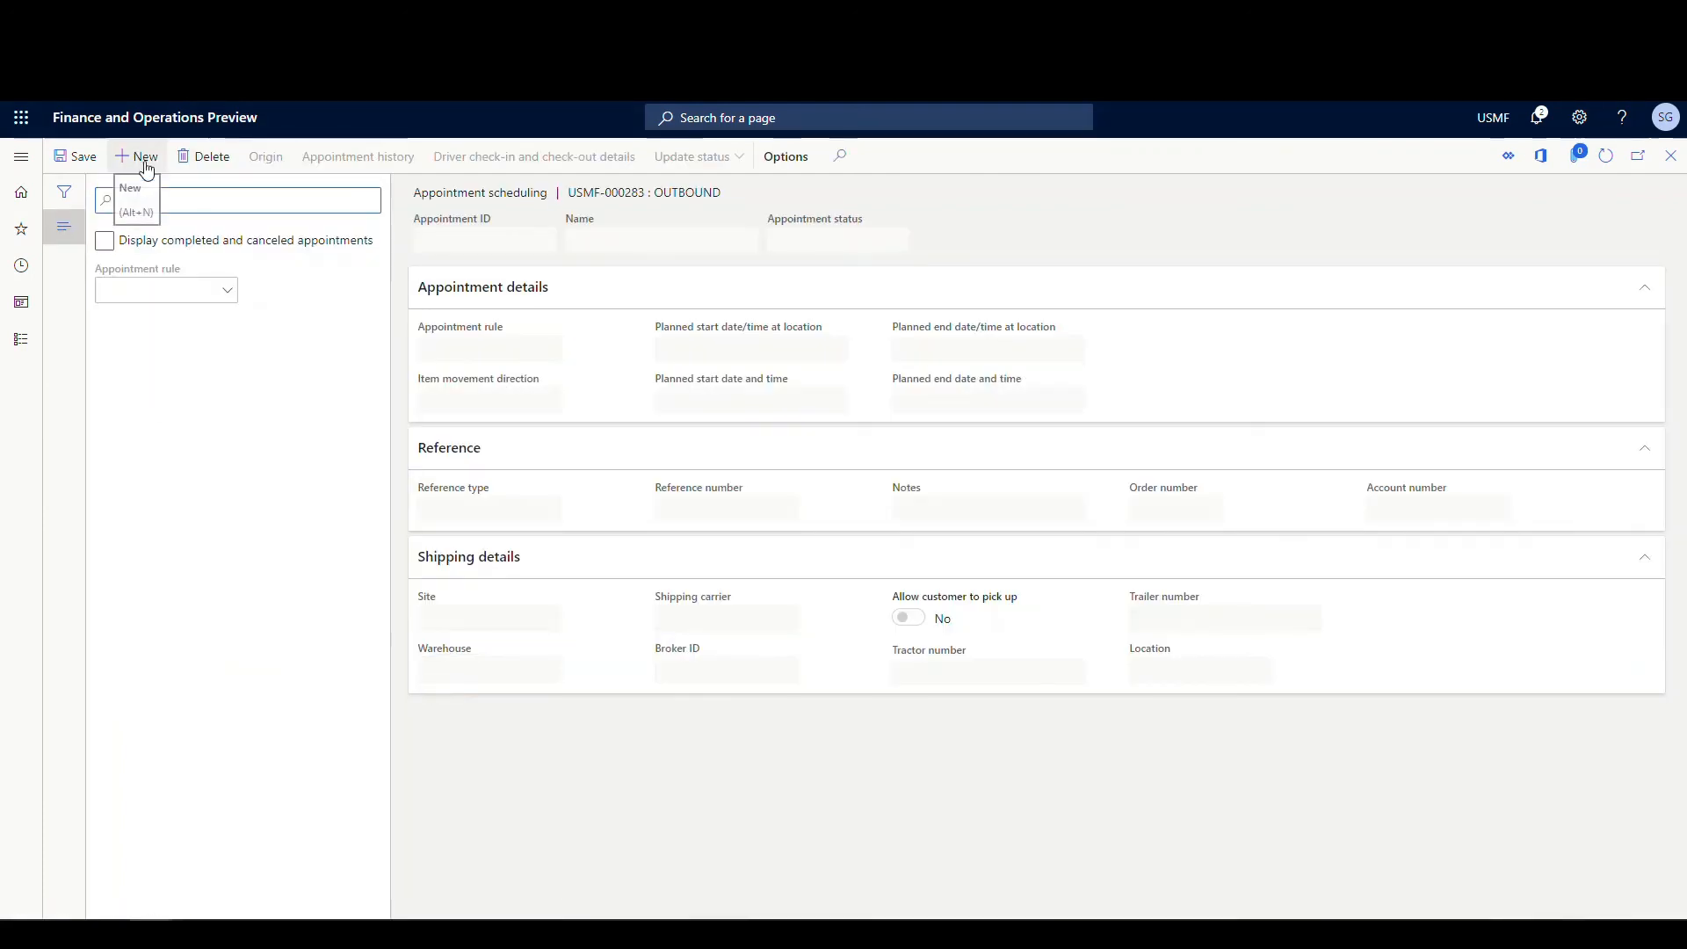
# Create an appointment for the load with the rule Dock 24 Outbound and check its item movement direction options
pyautogui.click(143, 158)
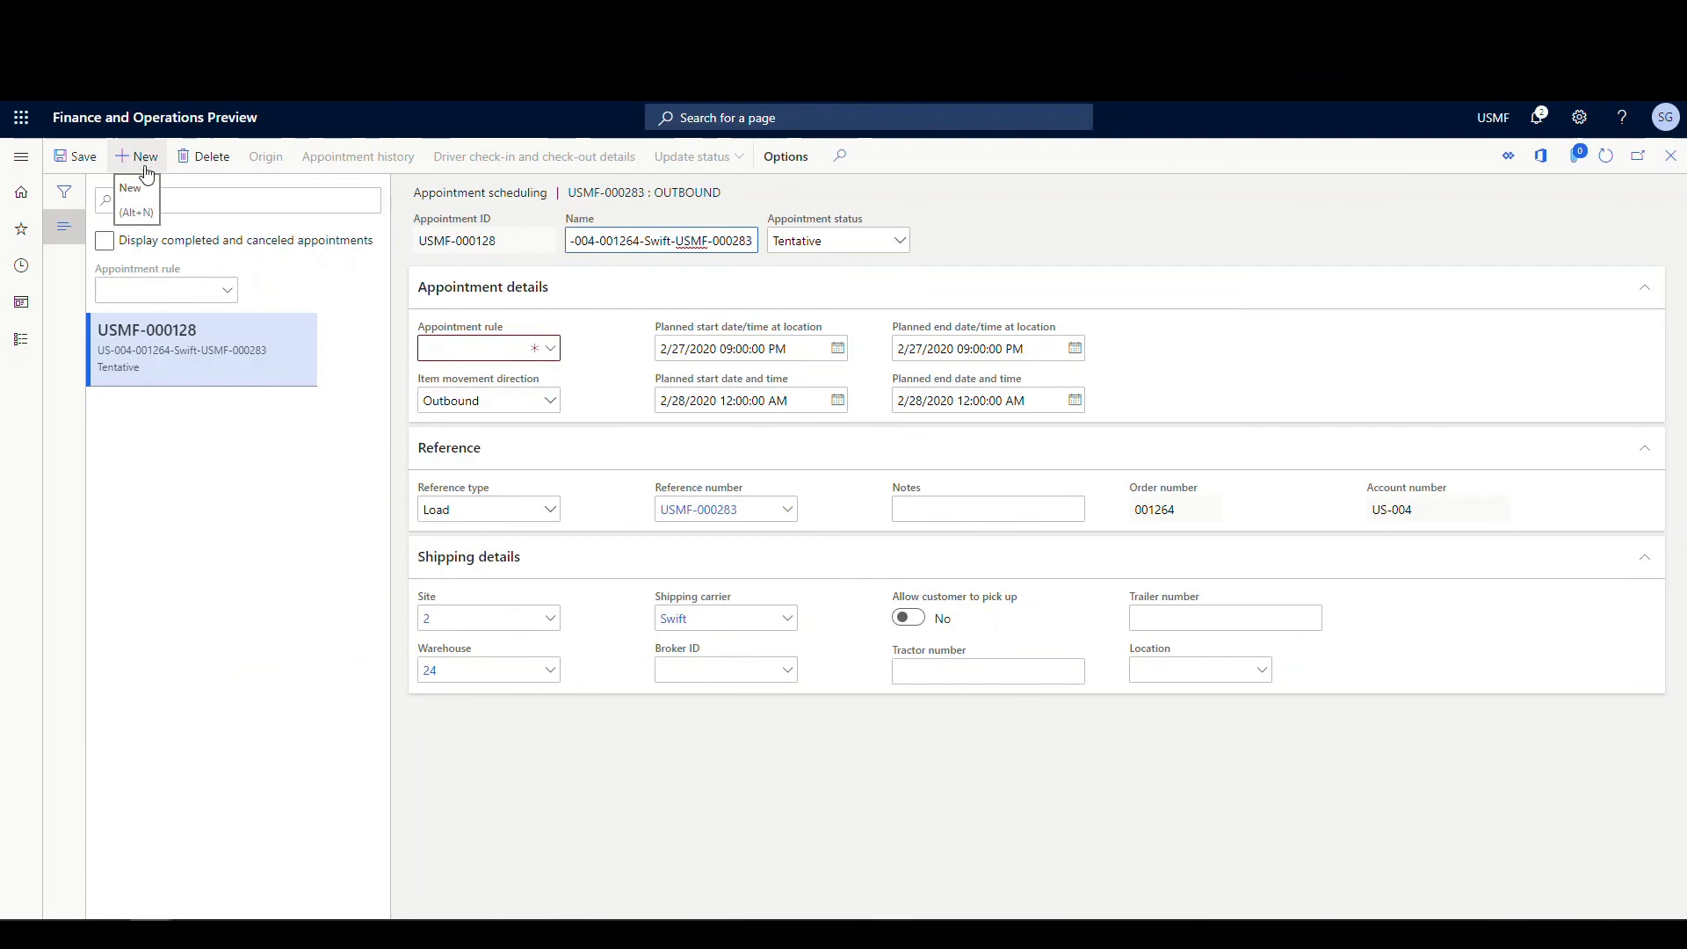
pyautogui.click(552, 353)
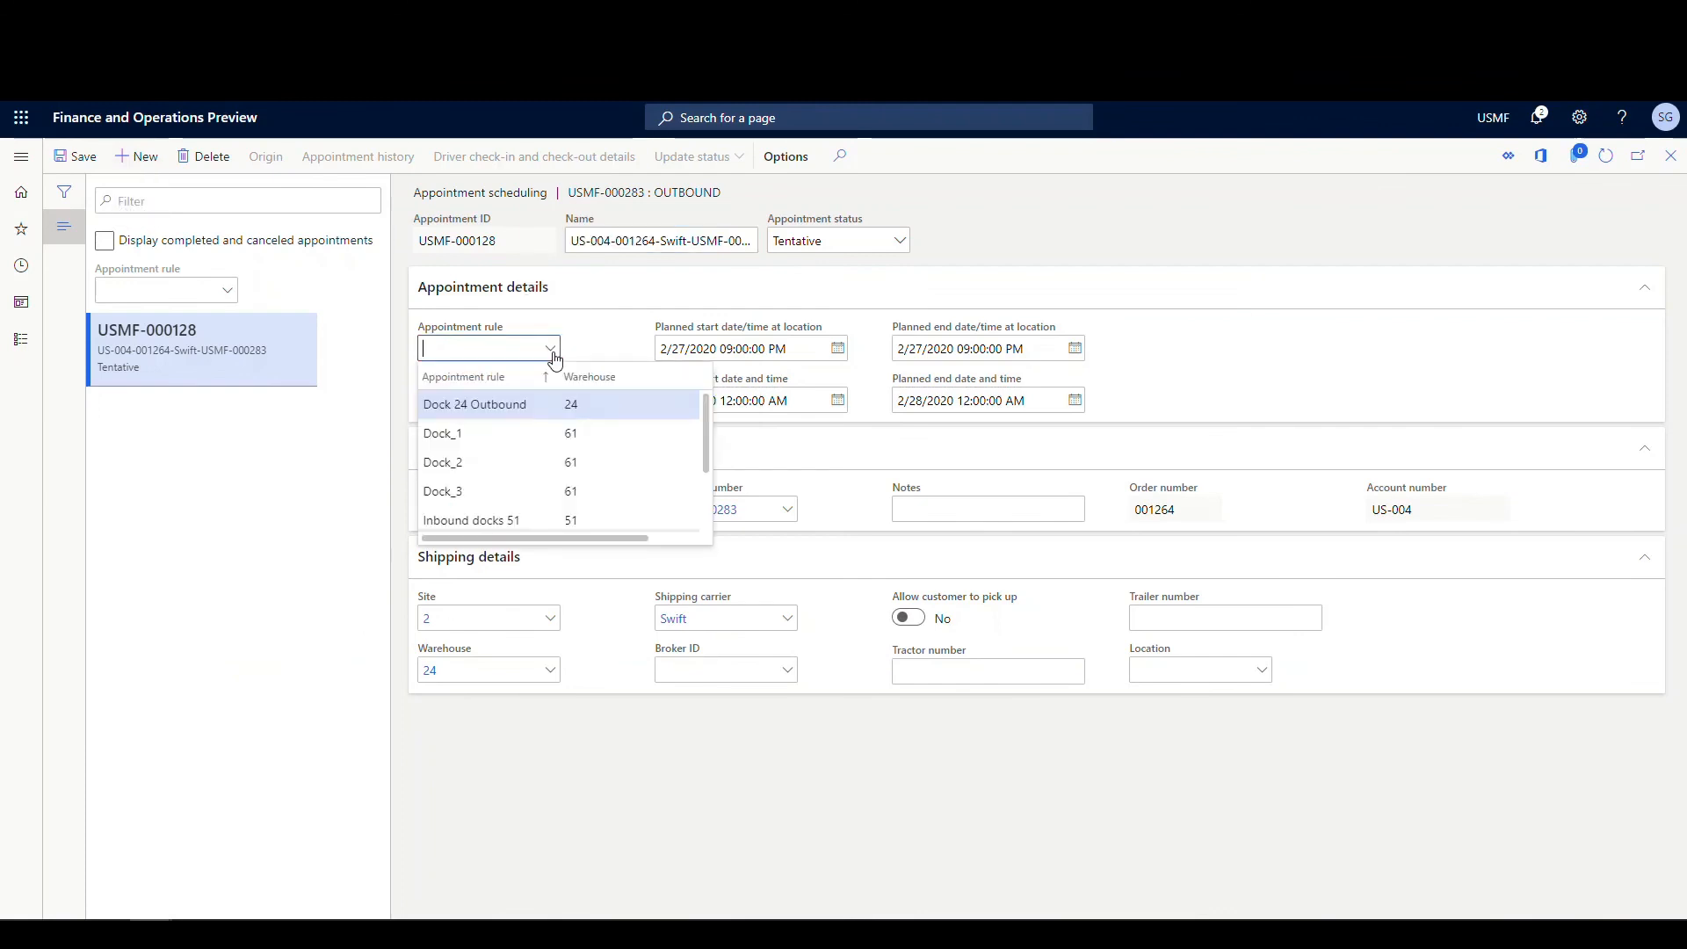
pyautogui.click(505, 405)
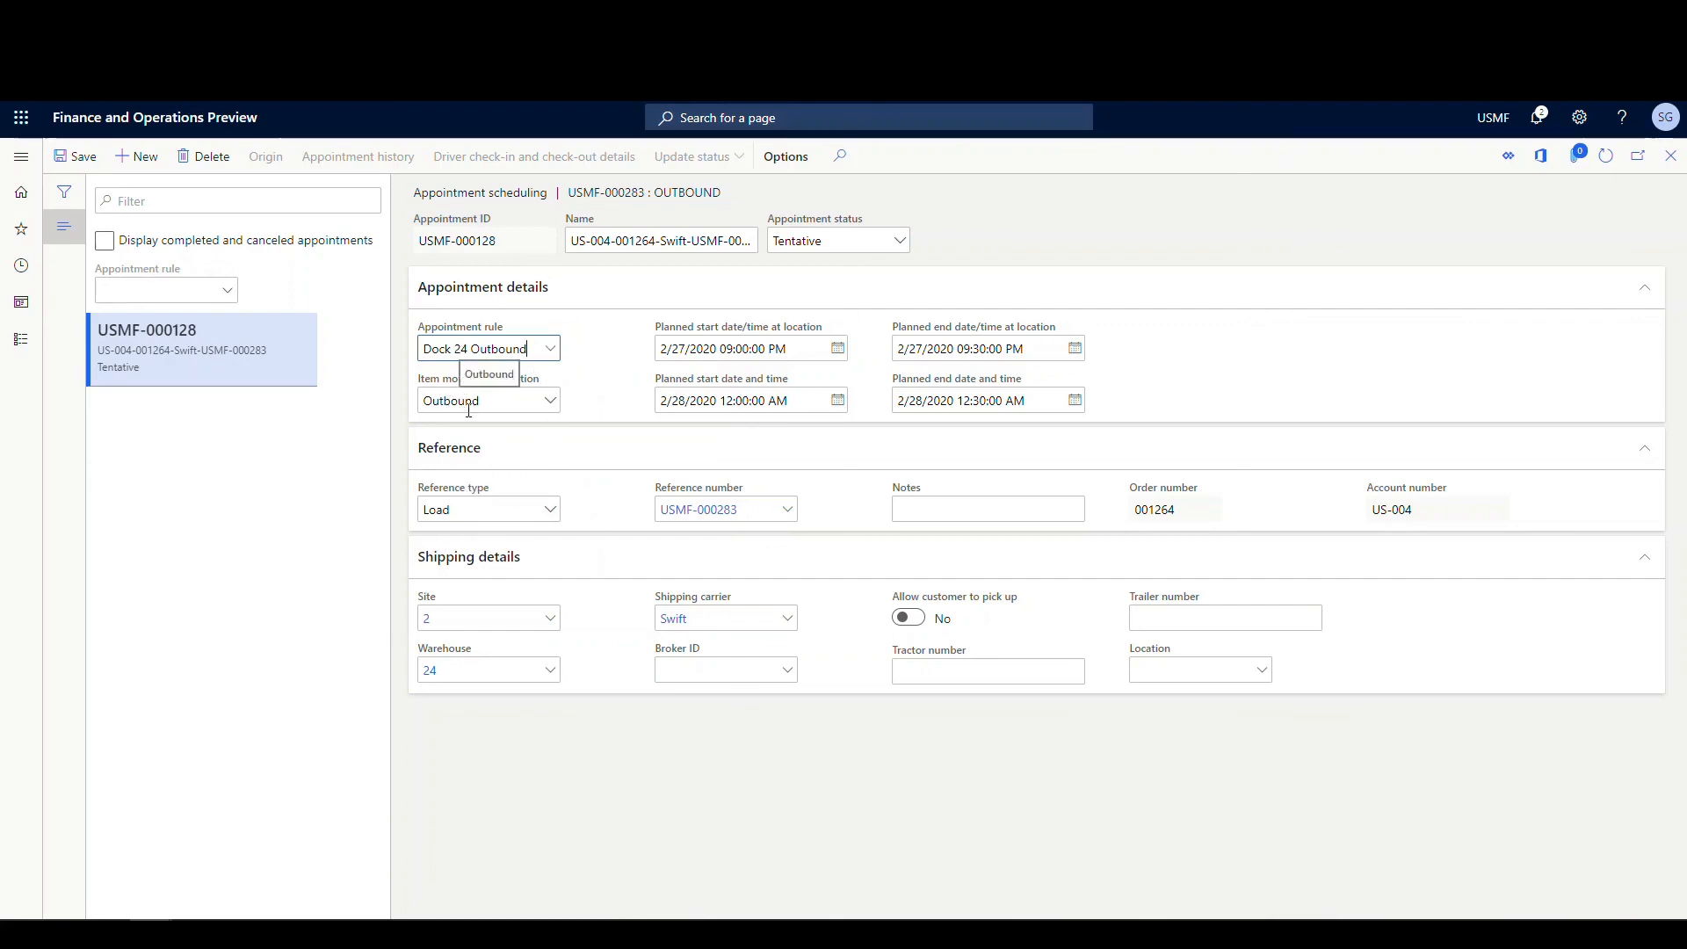
pyautogui.click(551, 402)
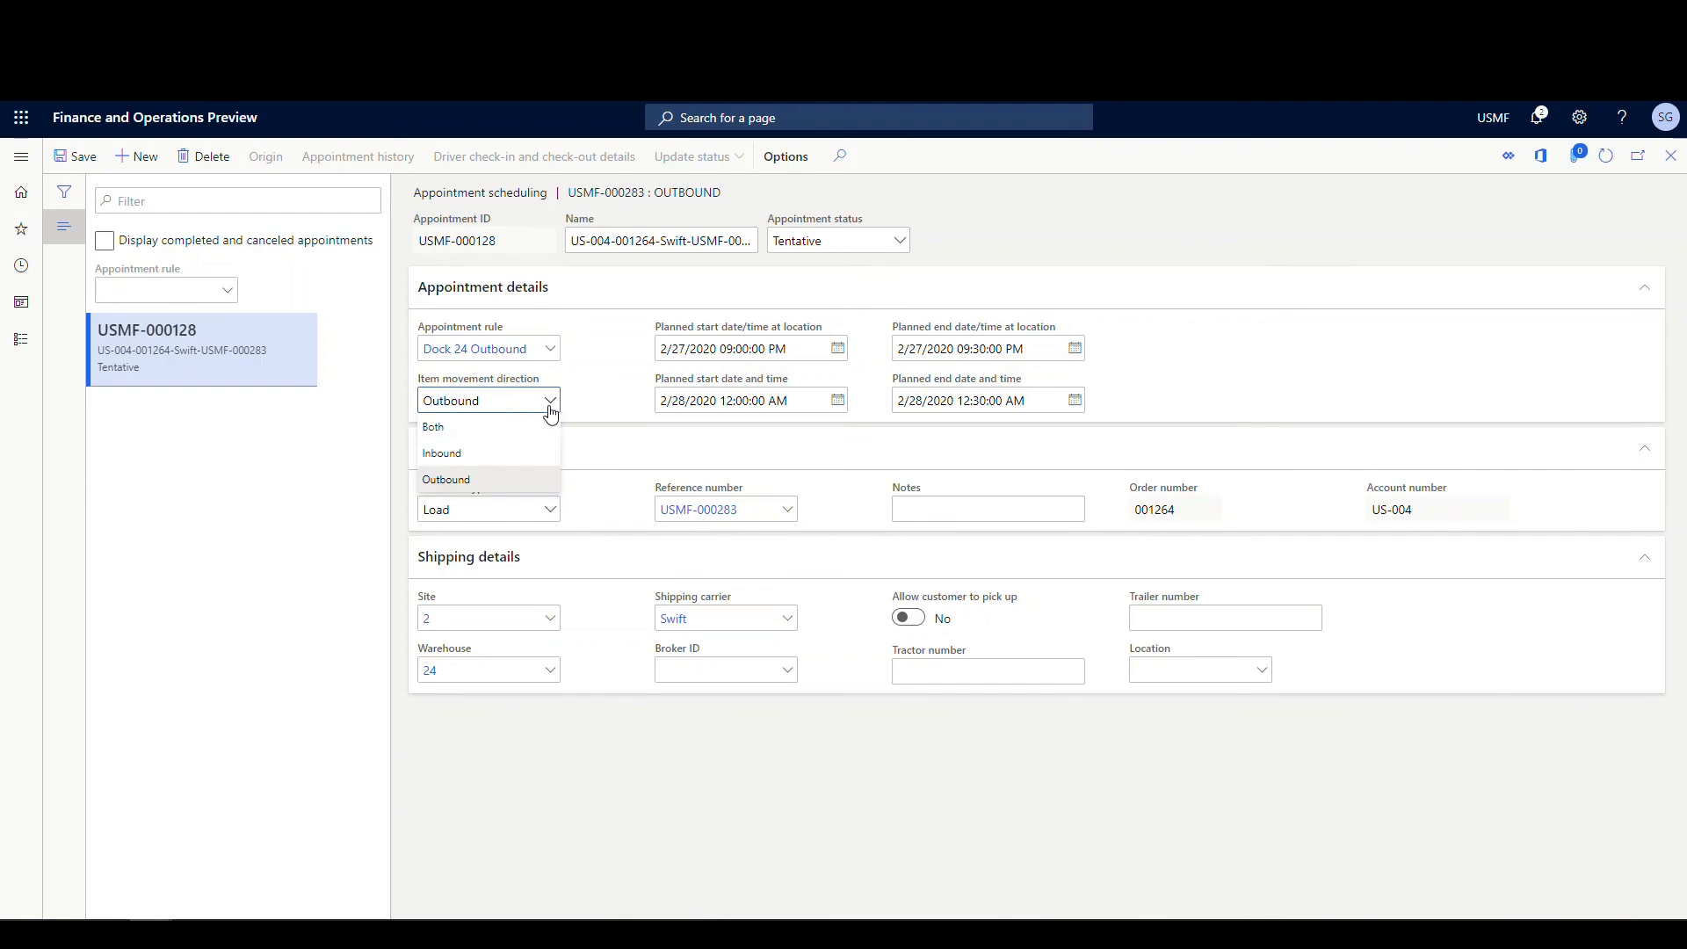
pyautogui.click(550, 407)
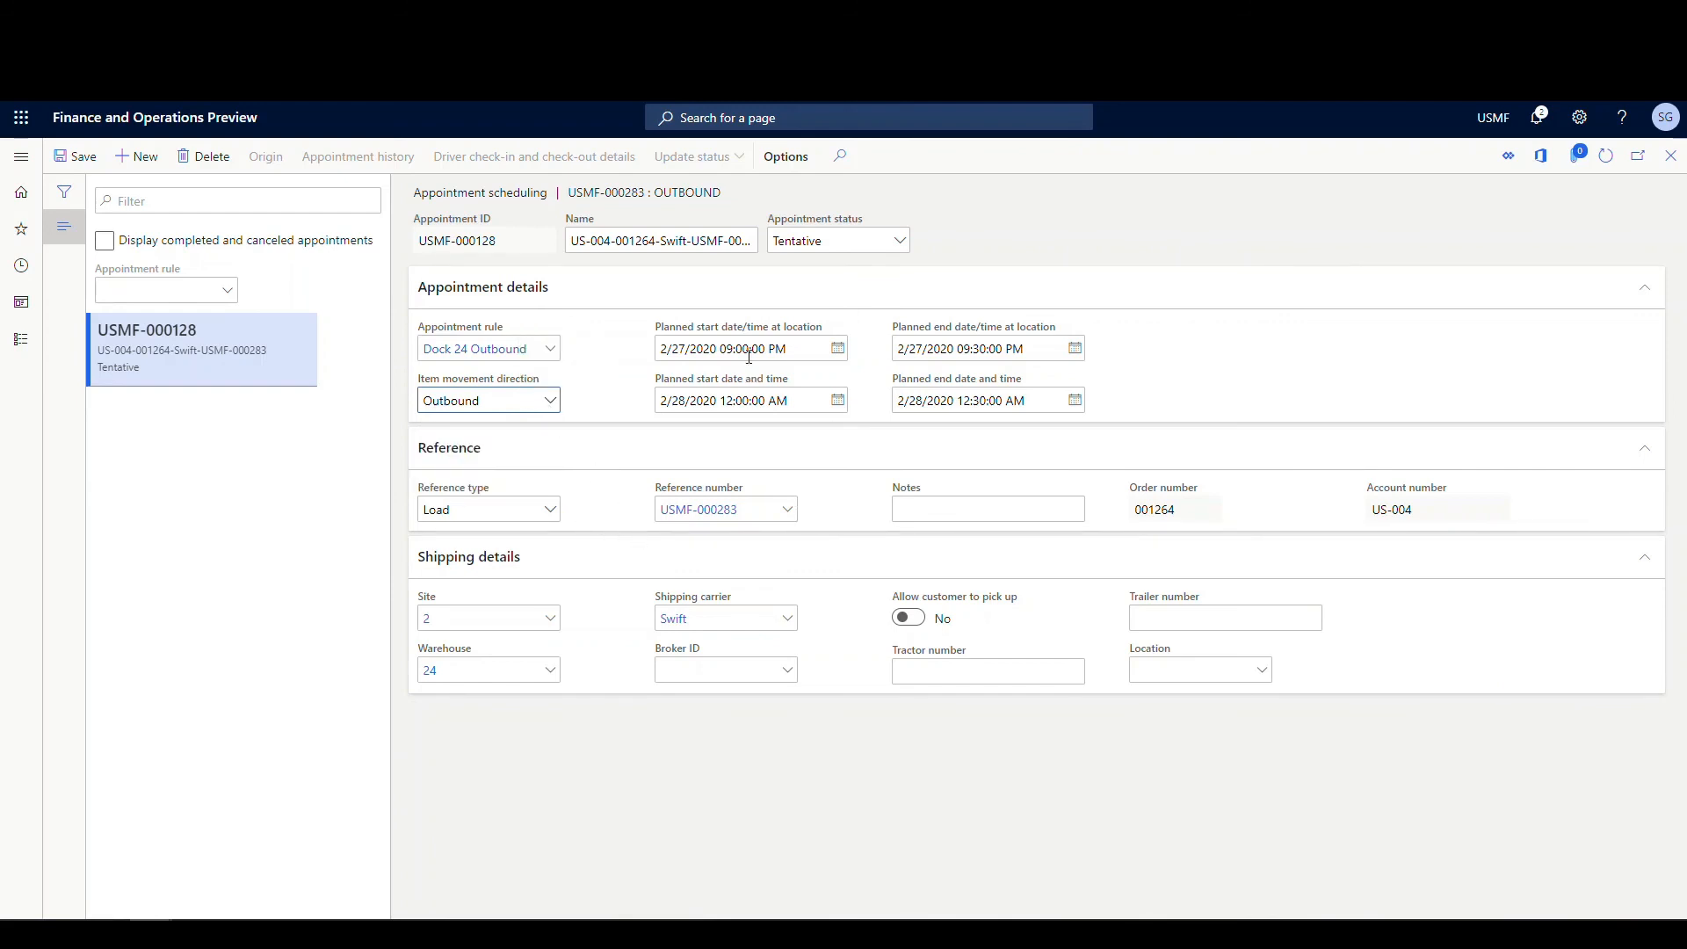
# Set the appointment's planned start date/time at location to 2/28/2020 09:00:00 AM
pyautogui.click(837, 348)
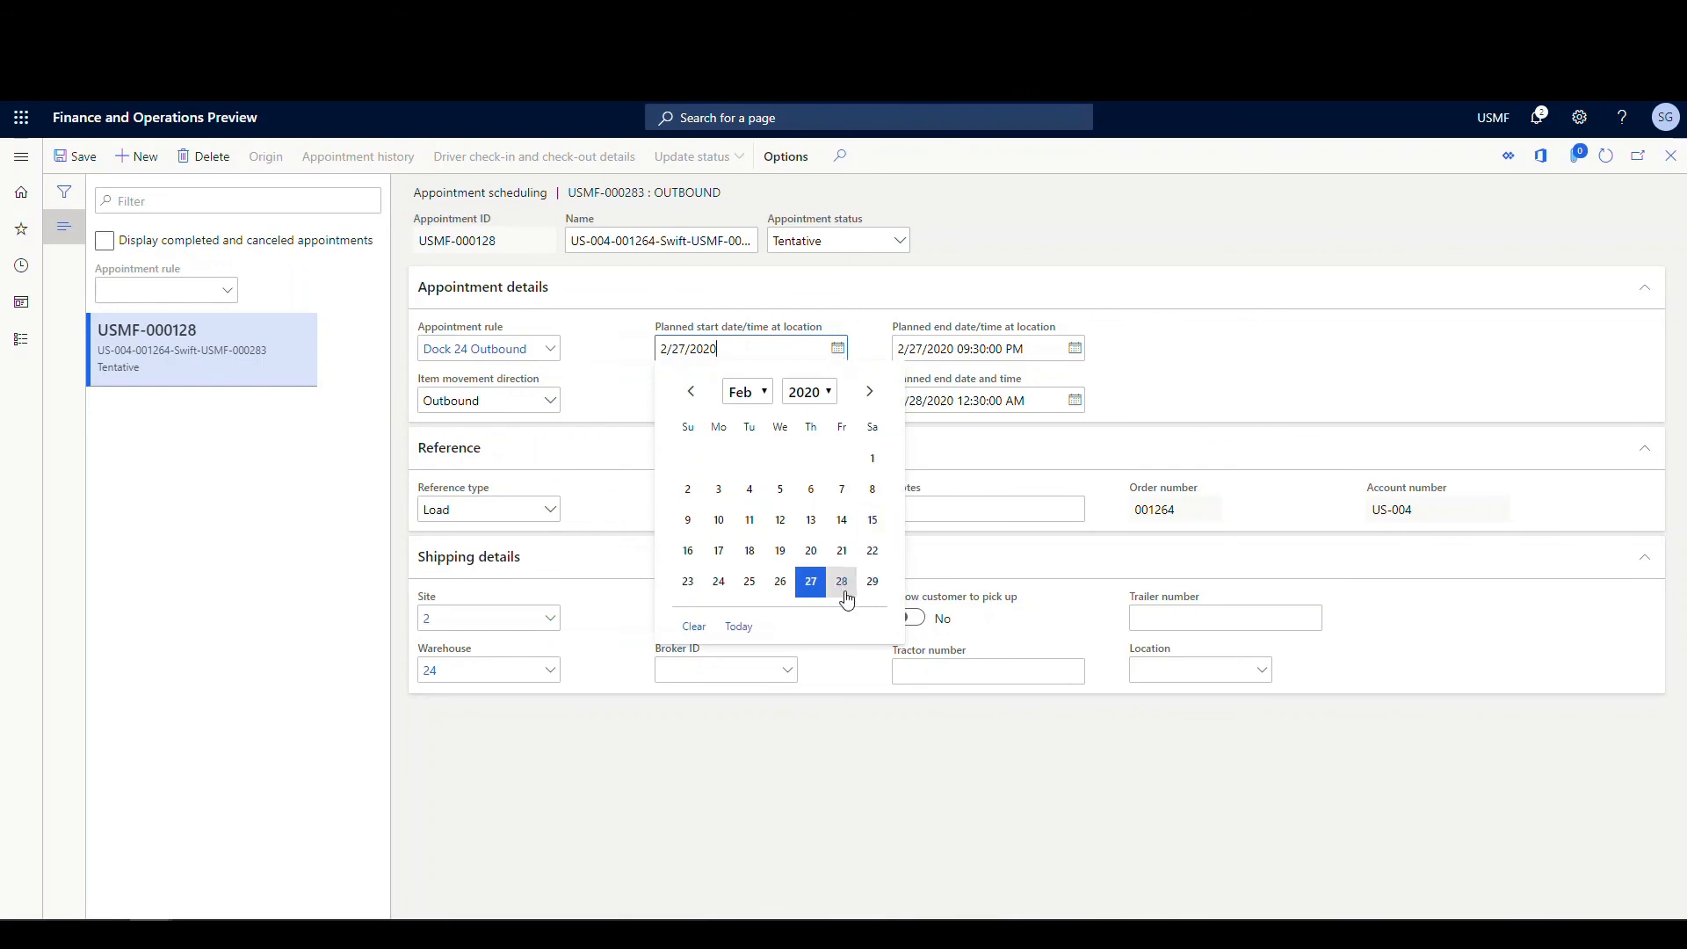
pyautogui.click(845, 593)
pyautogui.click(772, 353)
pyautogui.press('BackSpace')
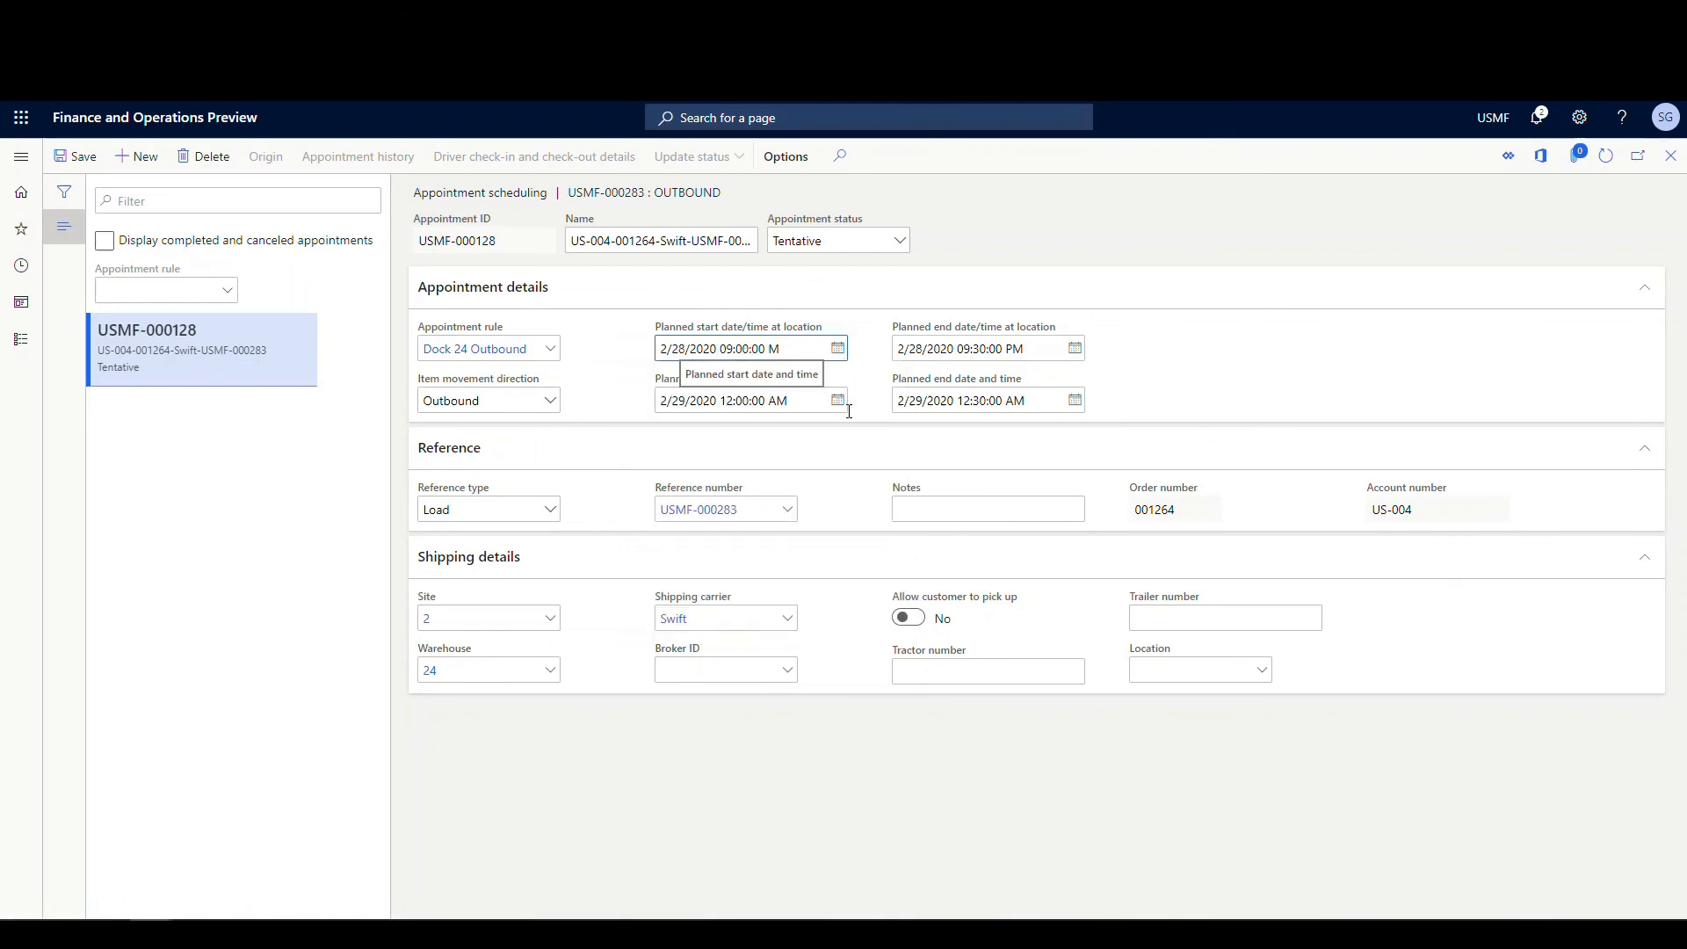
pyautogui.write('A')
pyautogui.press('Tab')
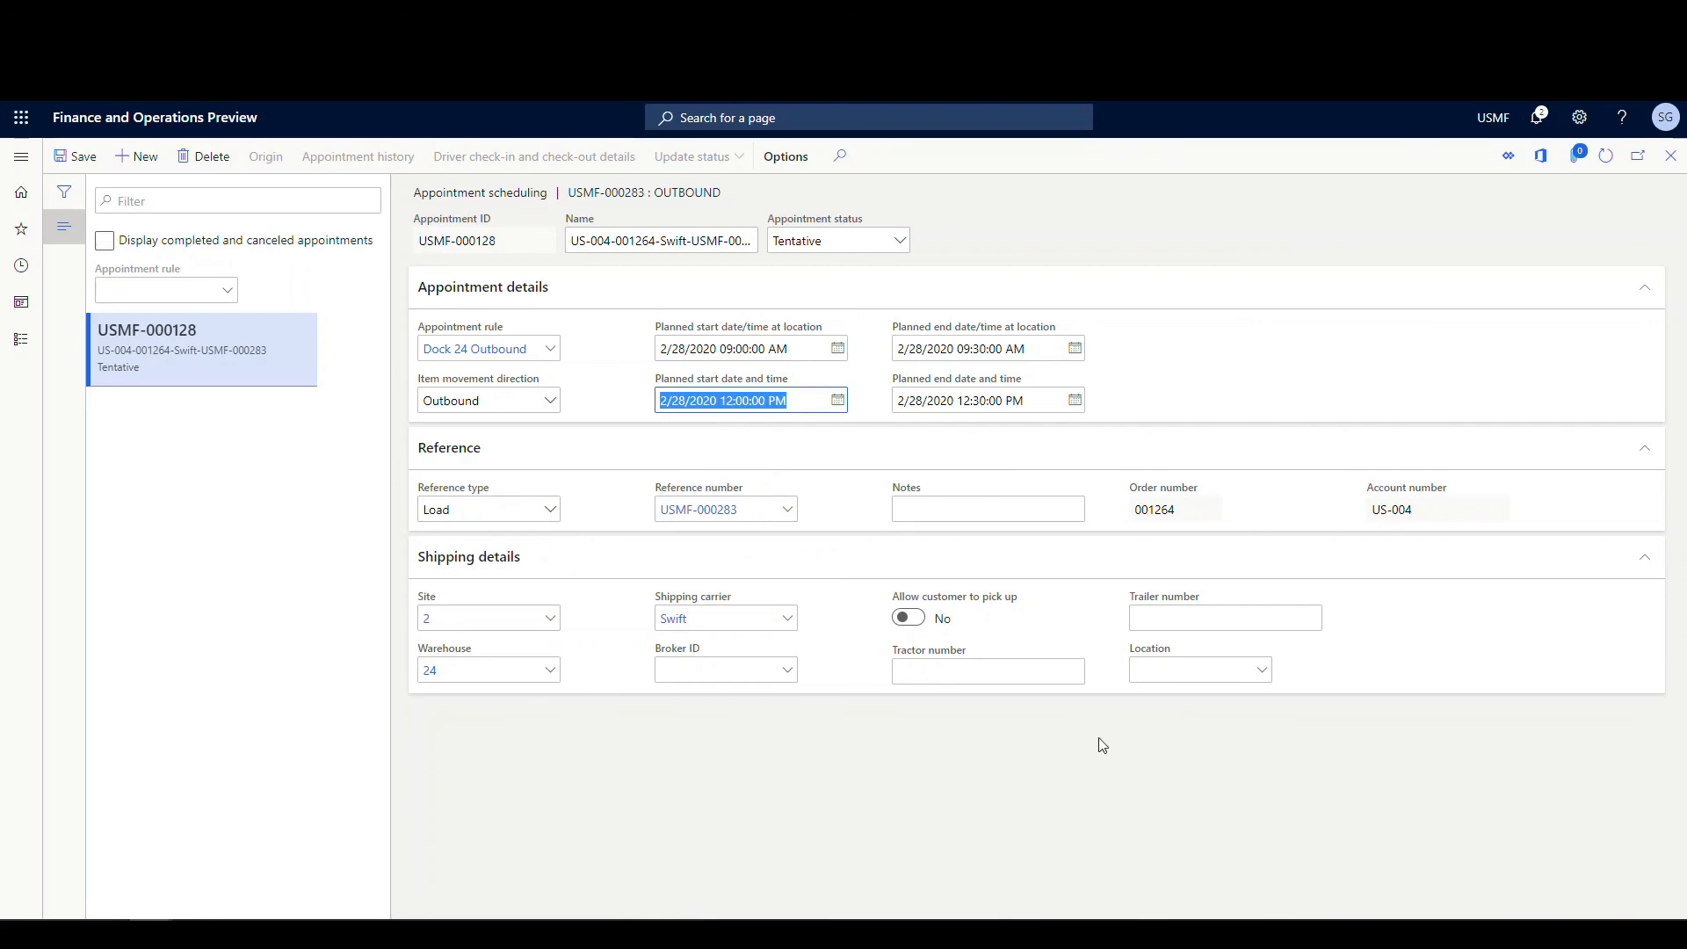
# Browse the available warehouse 24 locations for the appointment and save the appointment
pyautogui.moveTo(666, 608)
pyautogui.click(1265, 675)
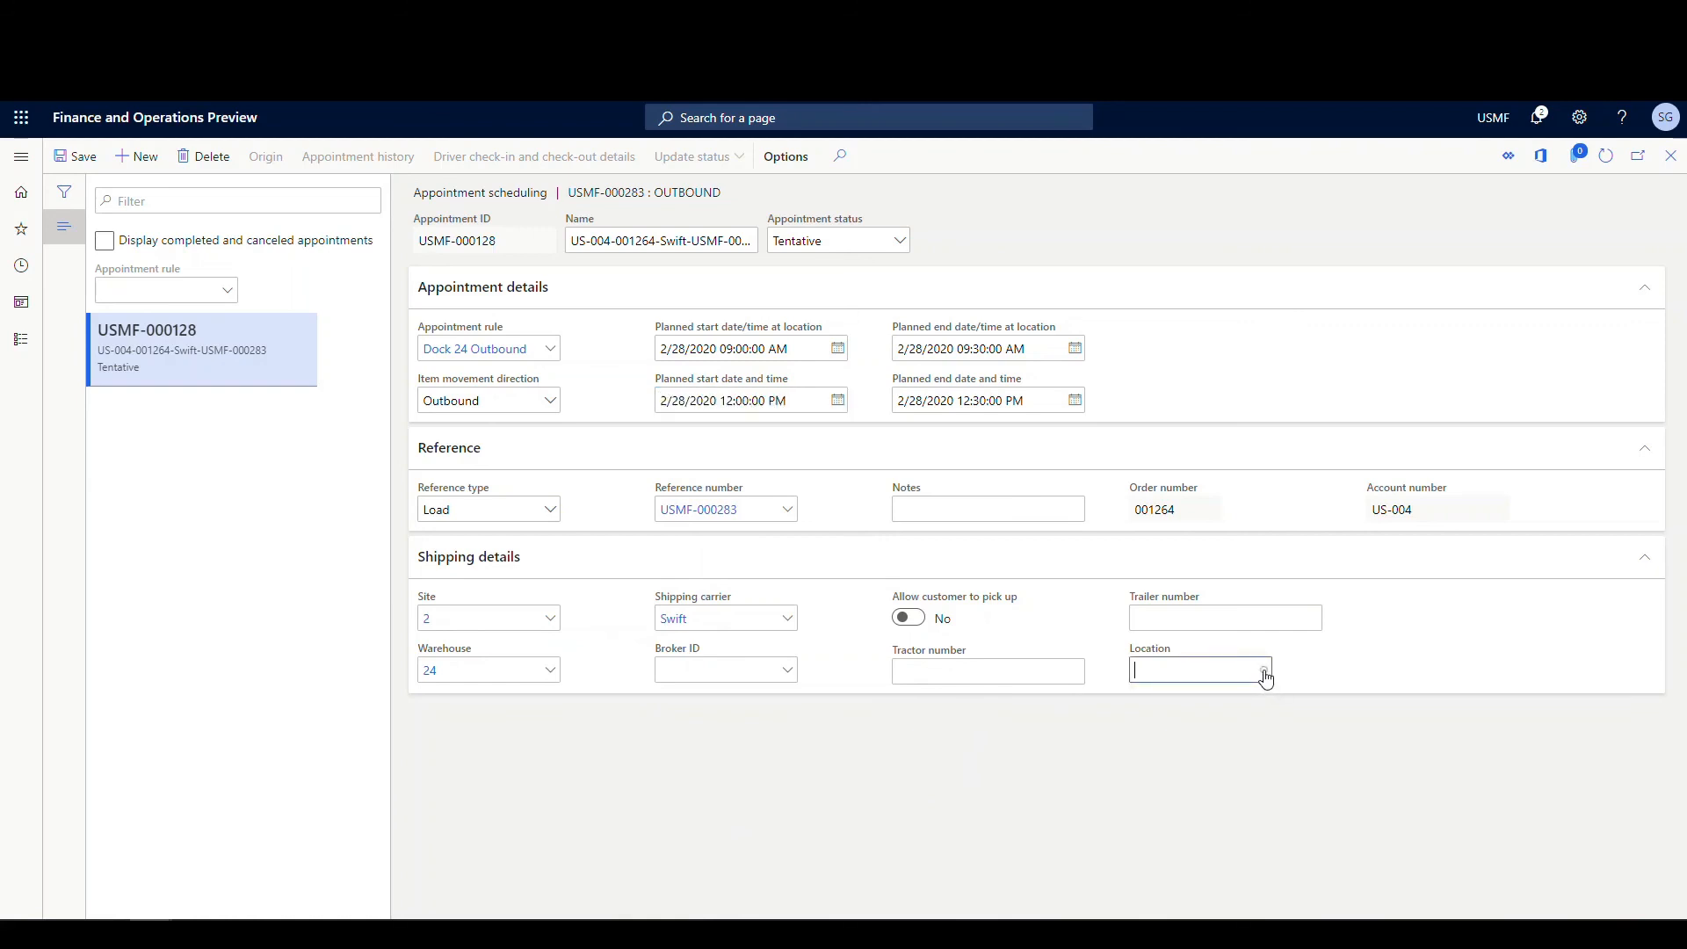
pyautogui.click(1262, 673)
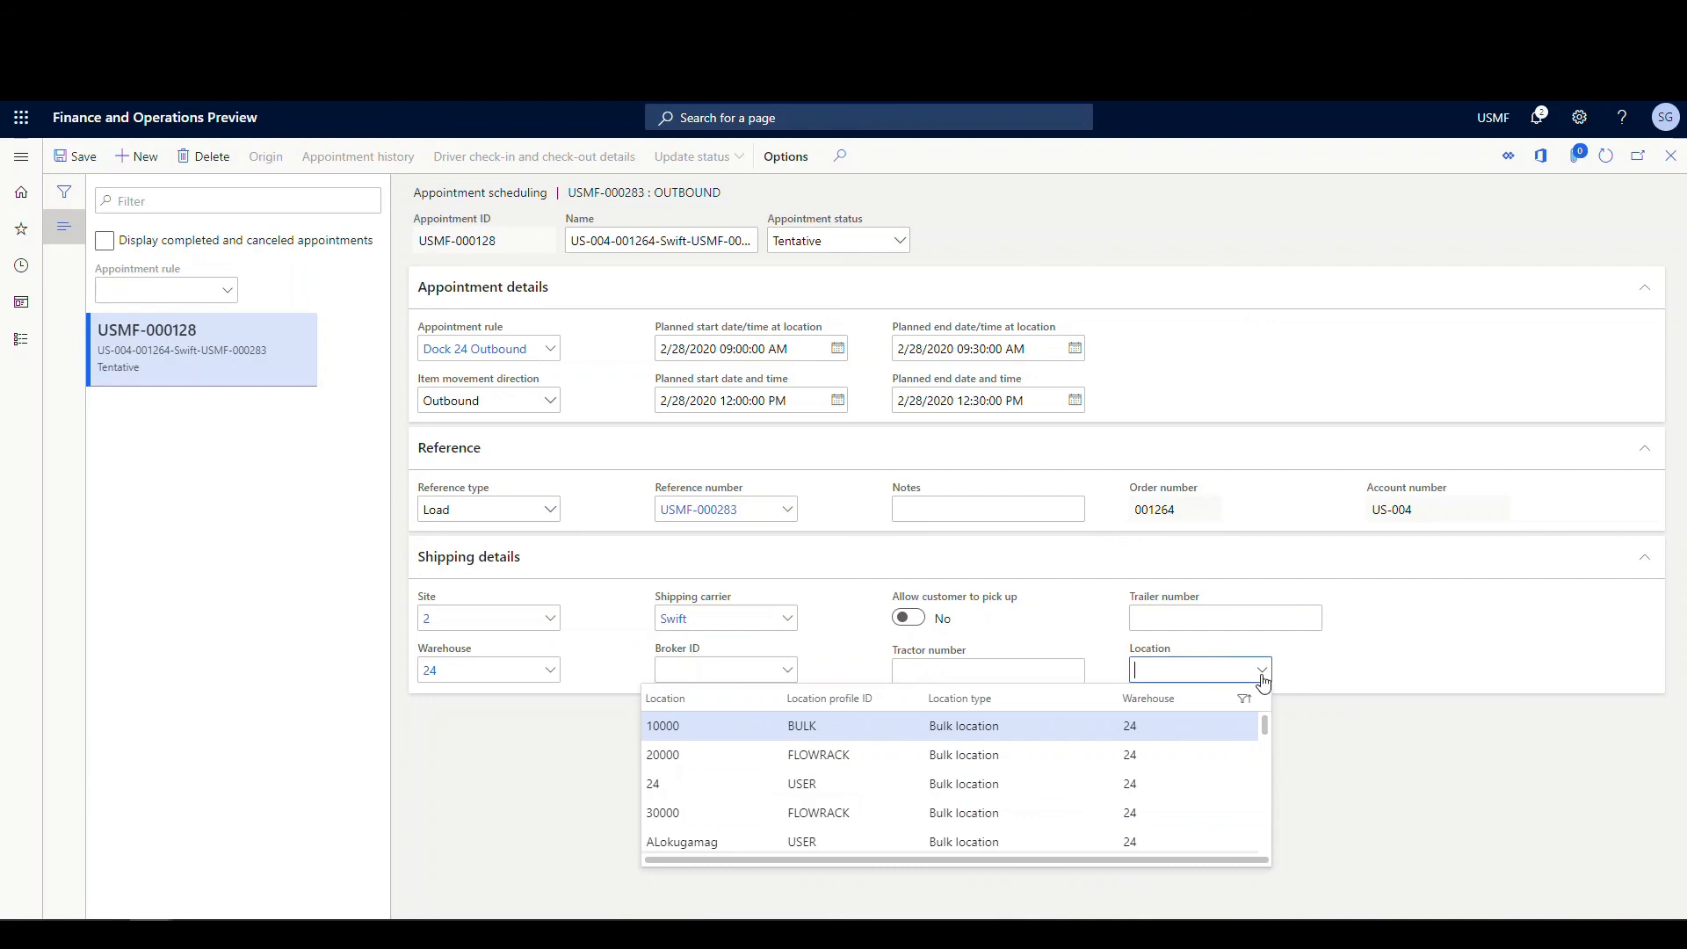
pyautogui.scroll(-10, 1030, 784)
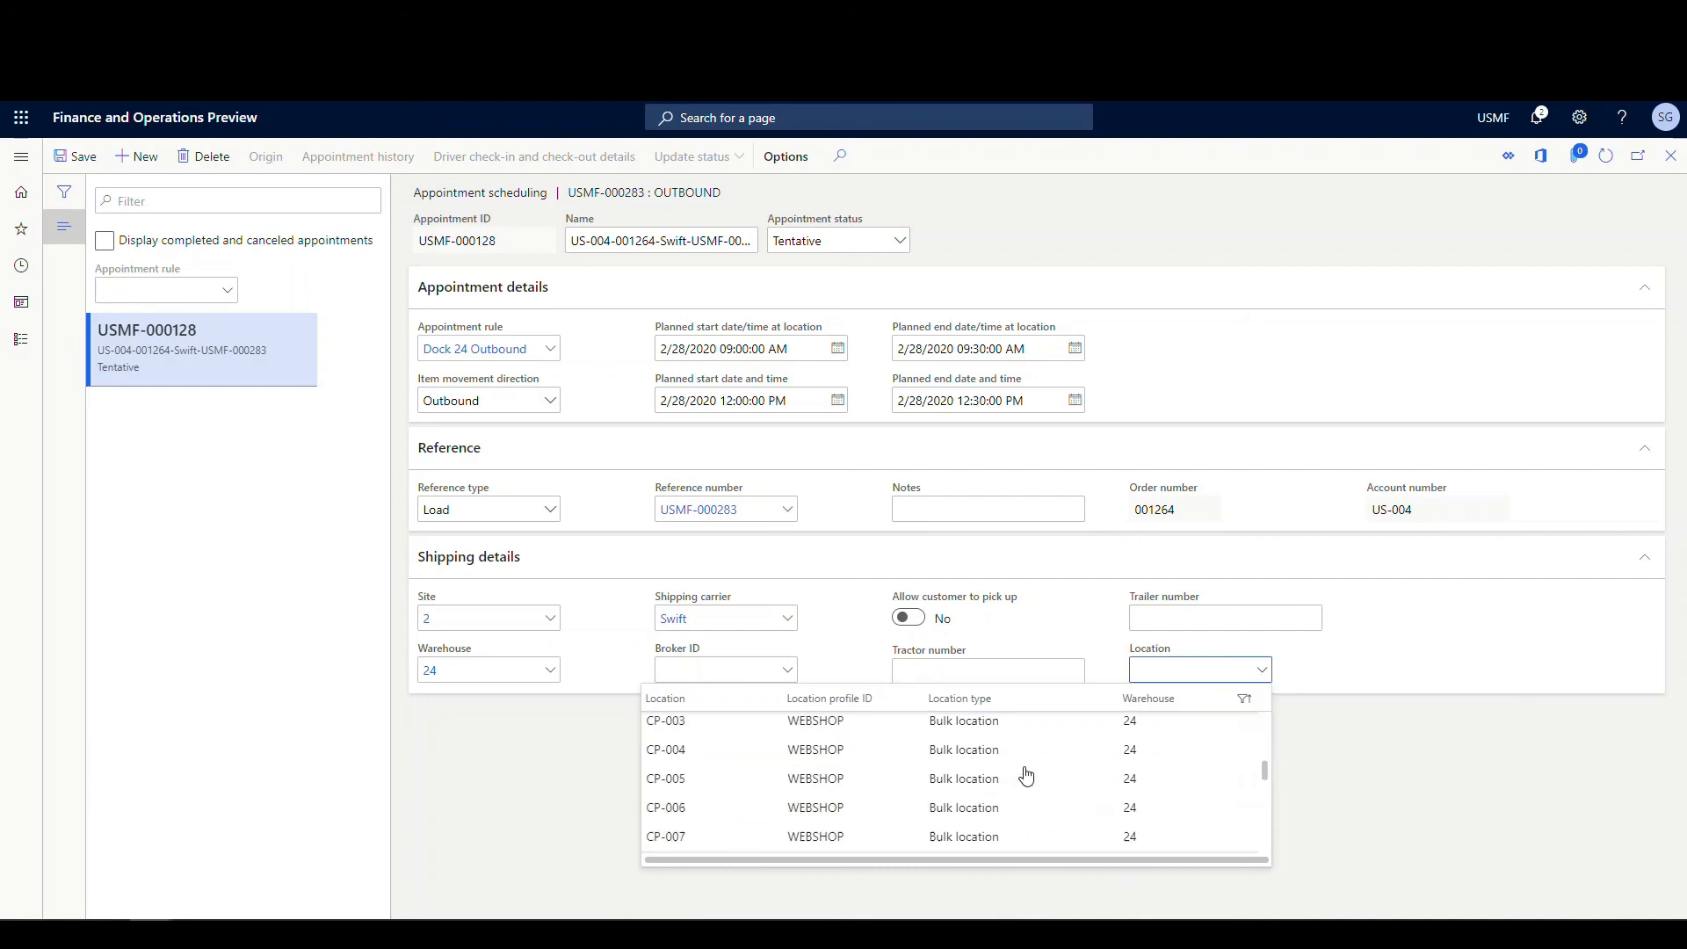
pyautogui.scroll(10, 1025, 766)
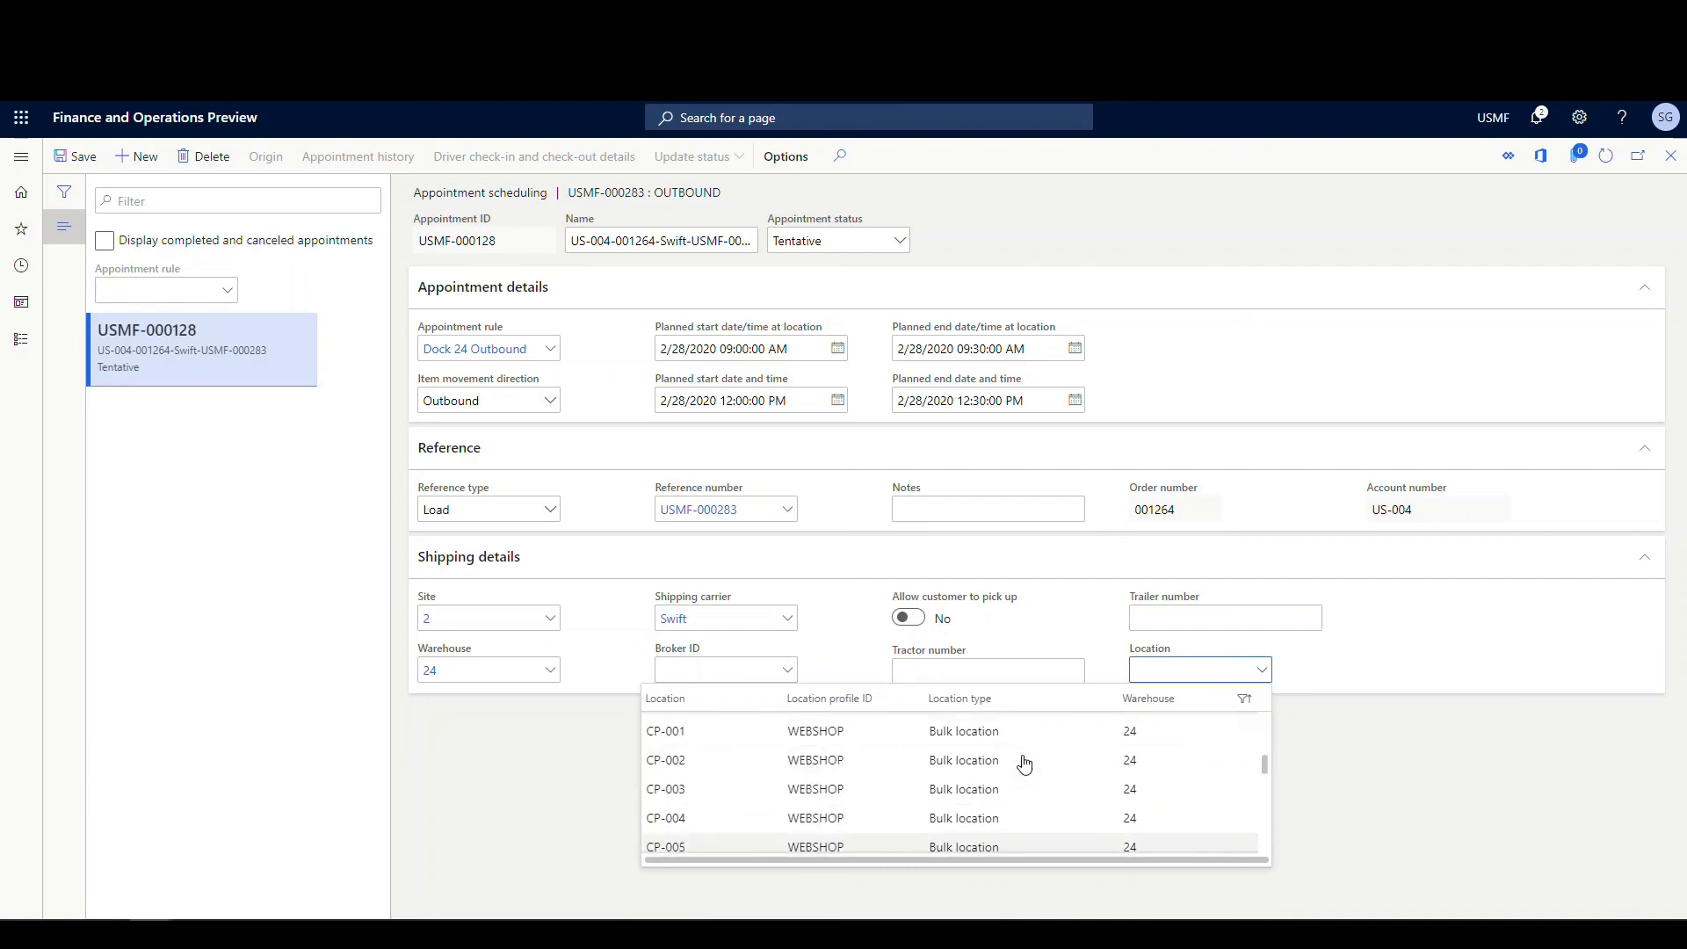
pyautogui.click(1425, 661)
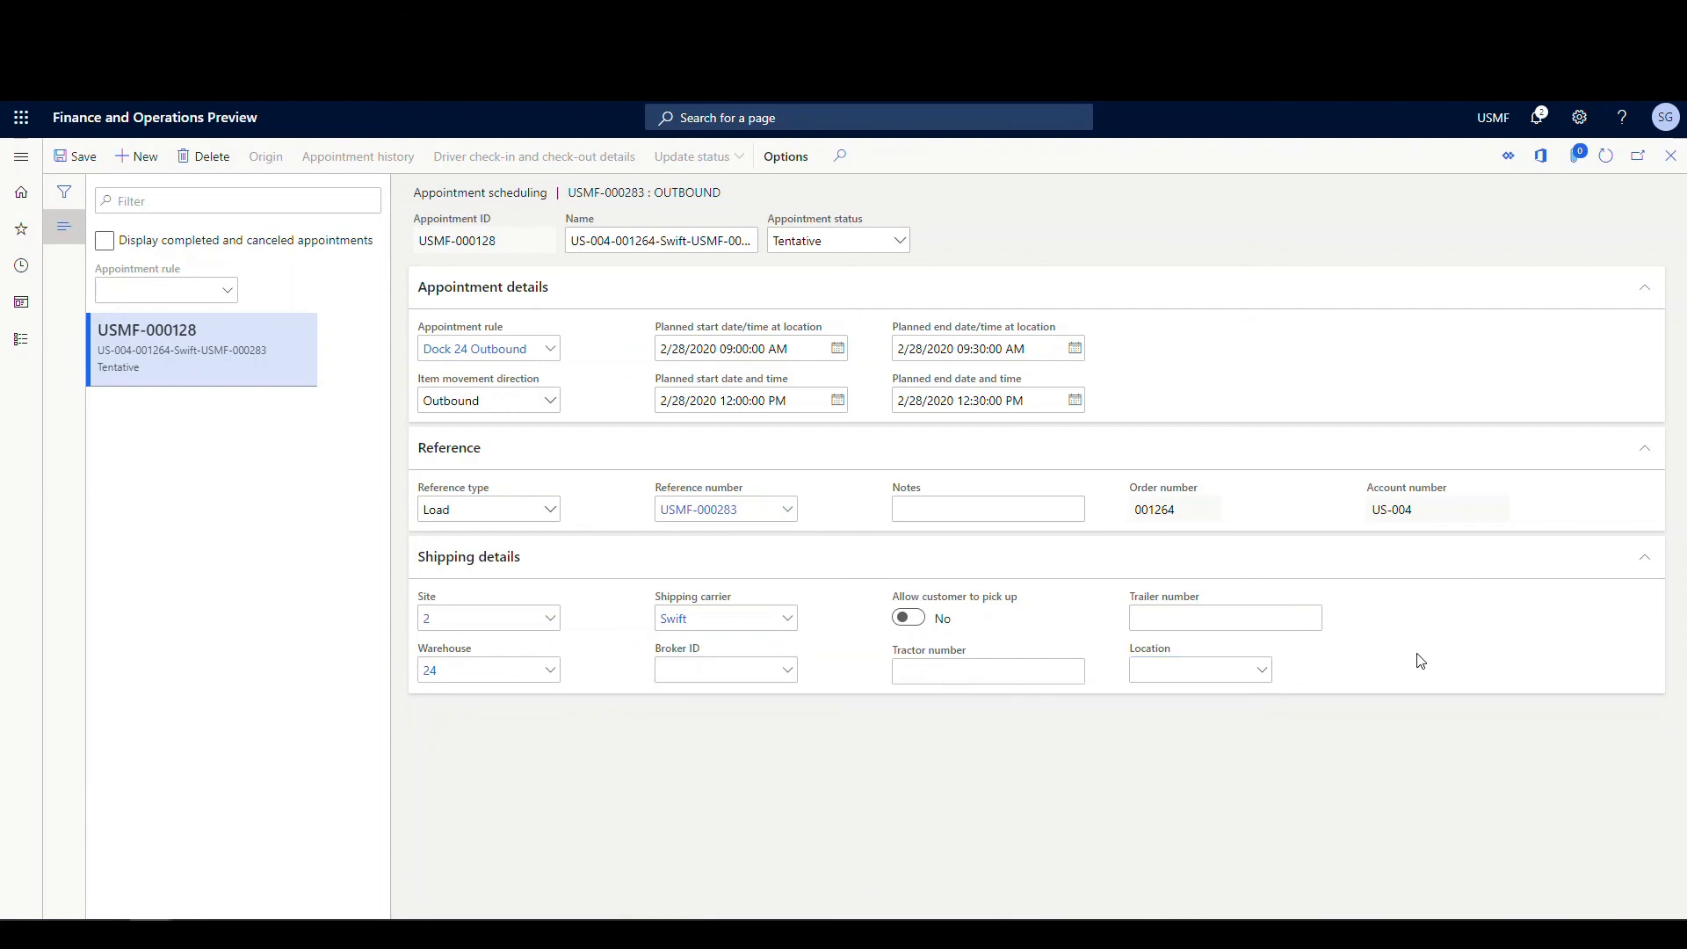
pyautogui.click(78, 158)
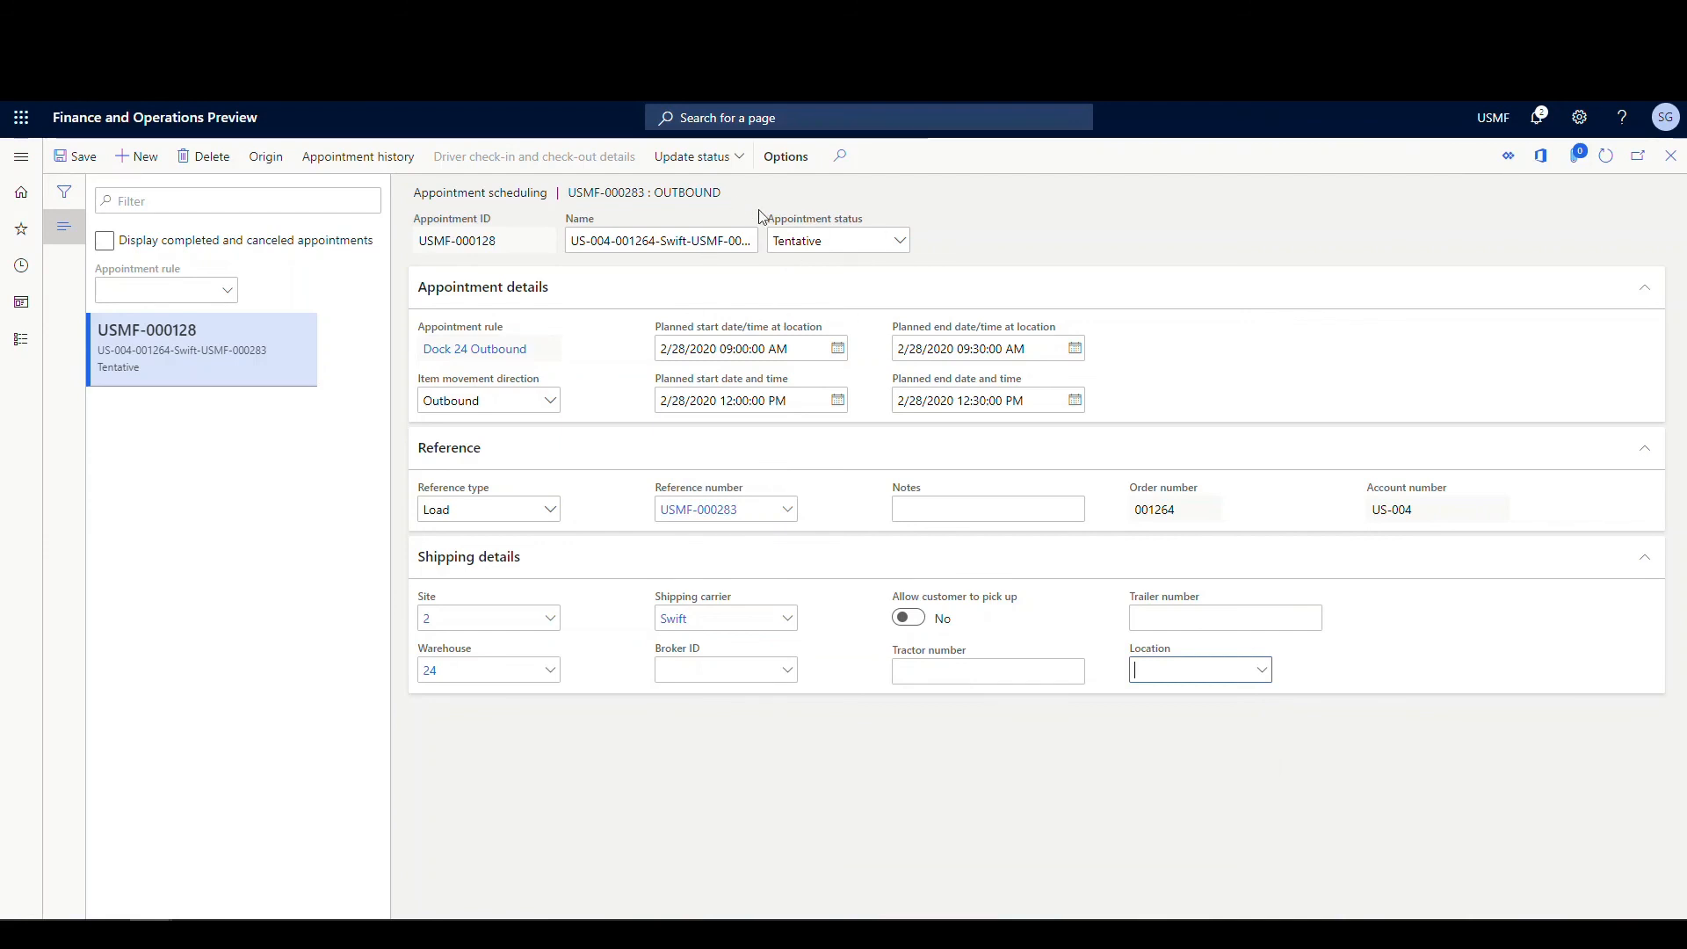
# Check the appointment's status update options and open the Driver check-in and check-out page from the Appointment change reasons page
pyautogui.click(744, 163)
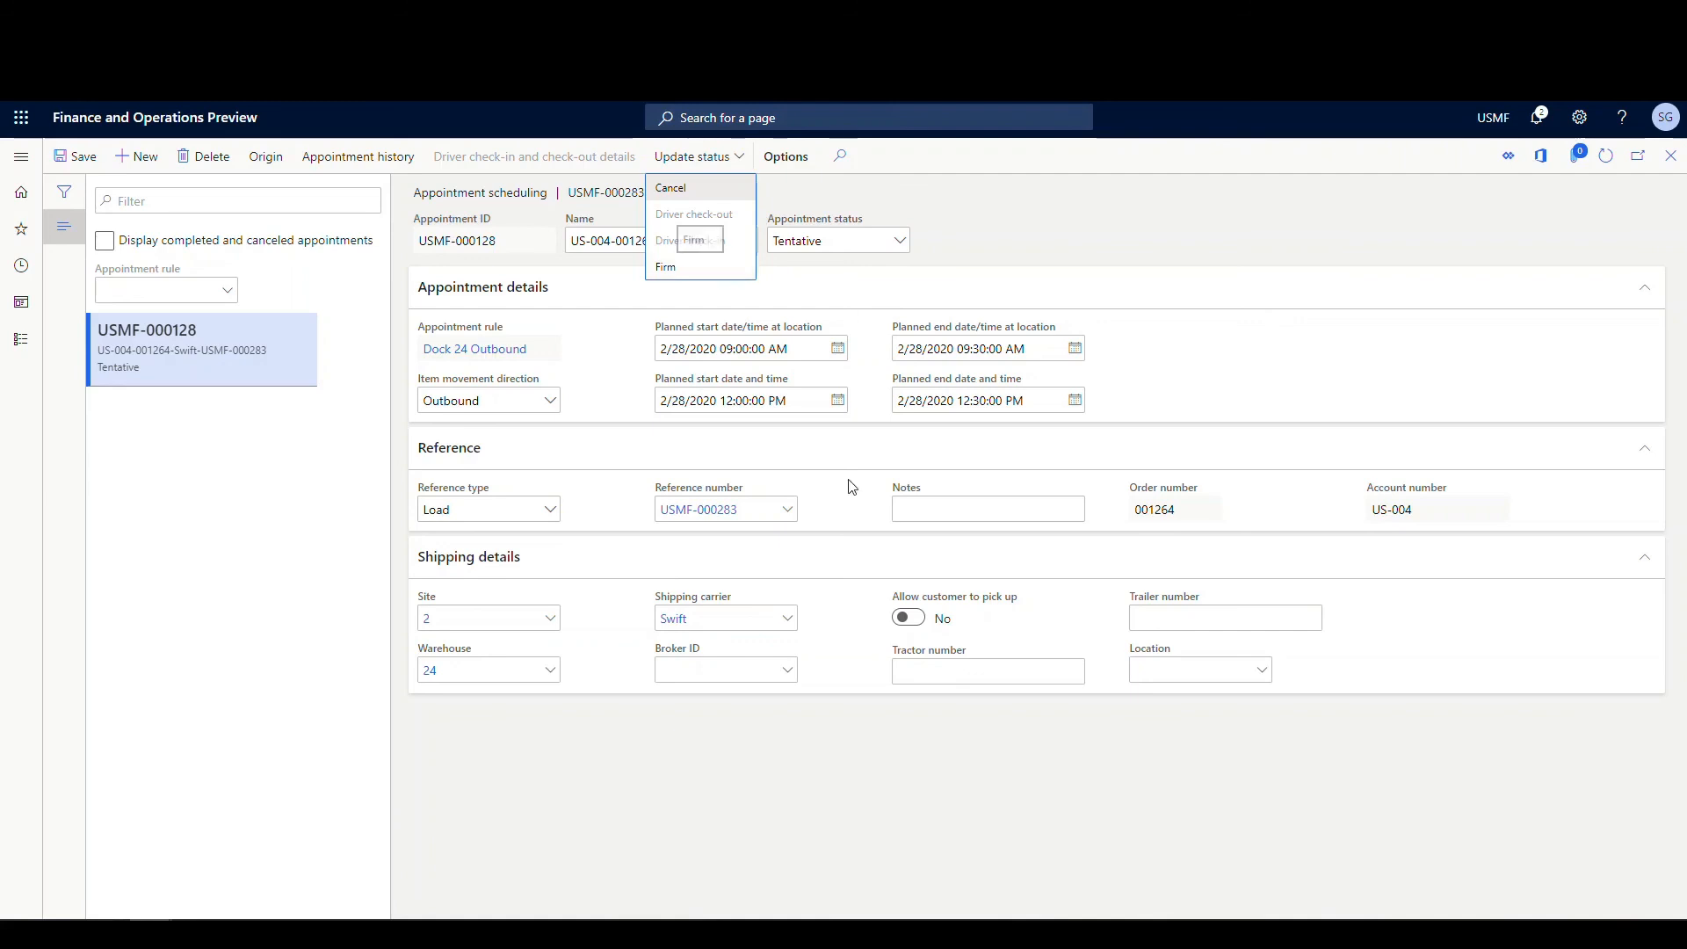
pyautogui.click(214, 553)
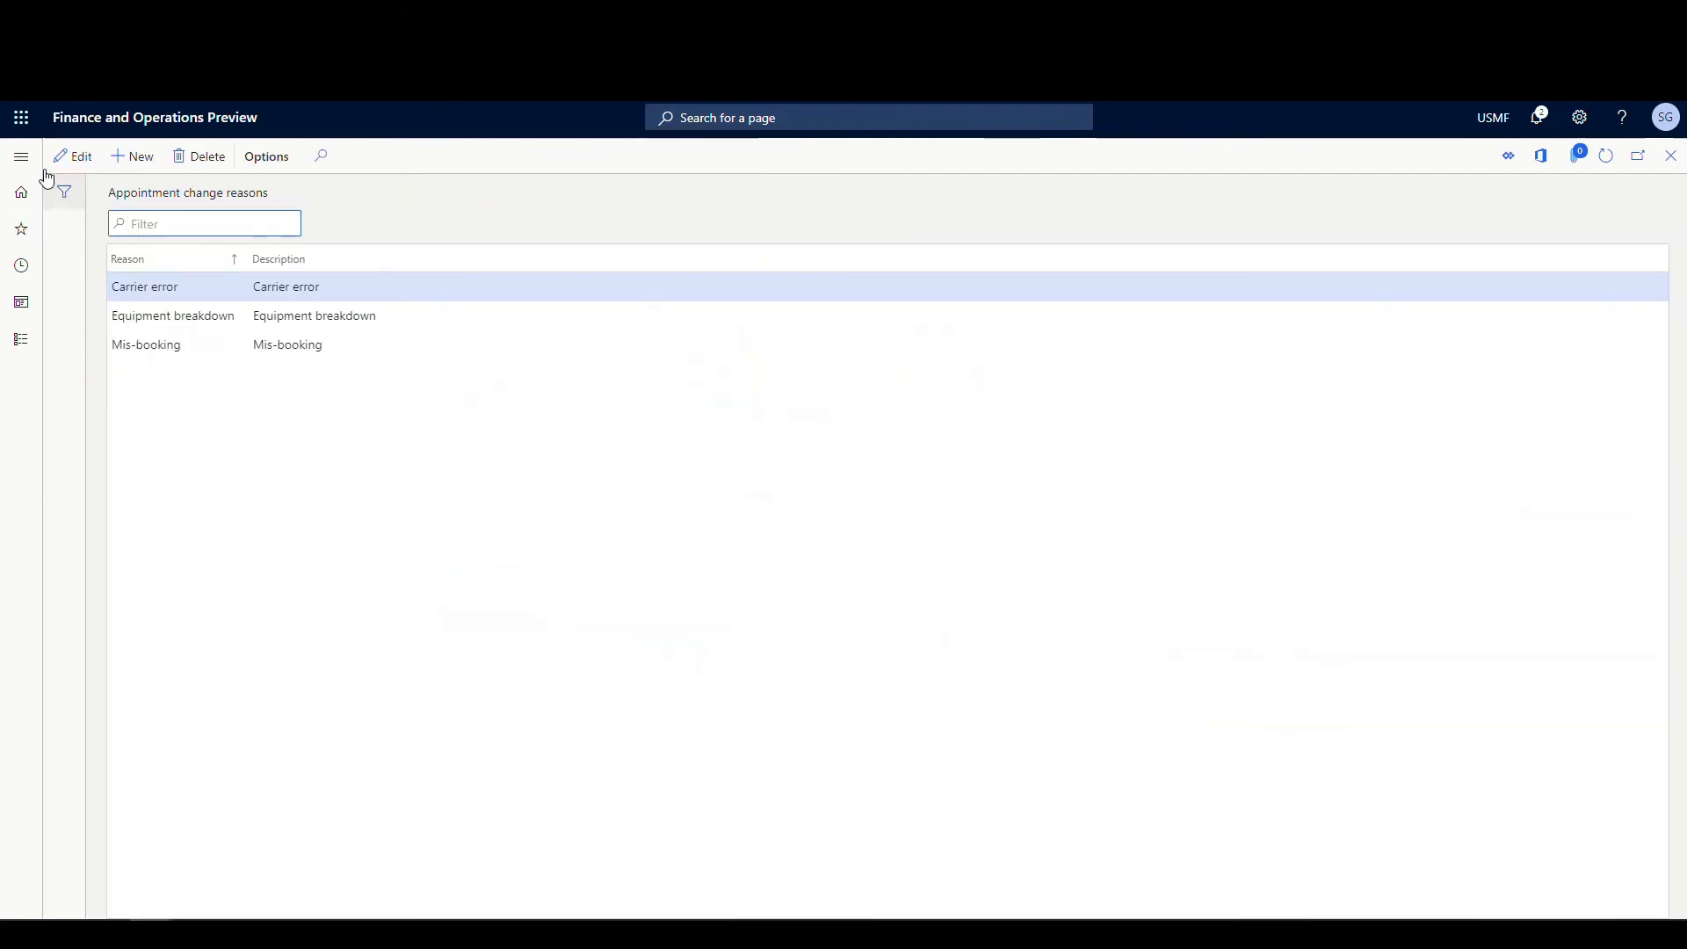
pyautogui.click(21, 156)
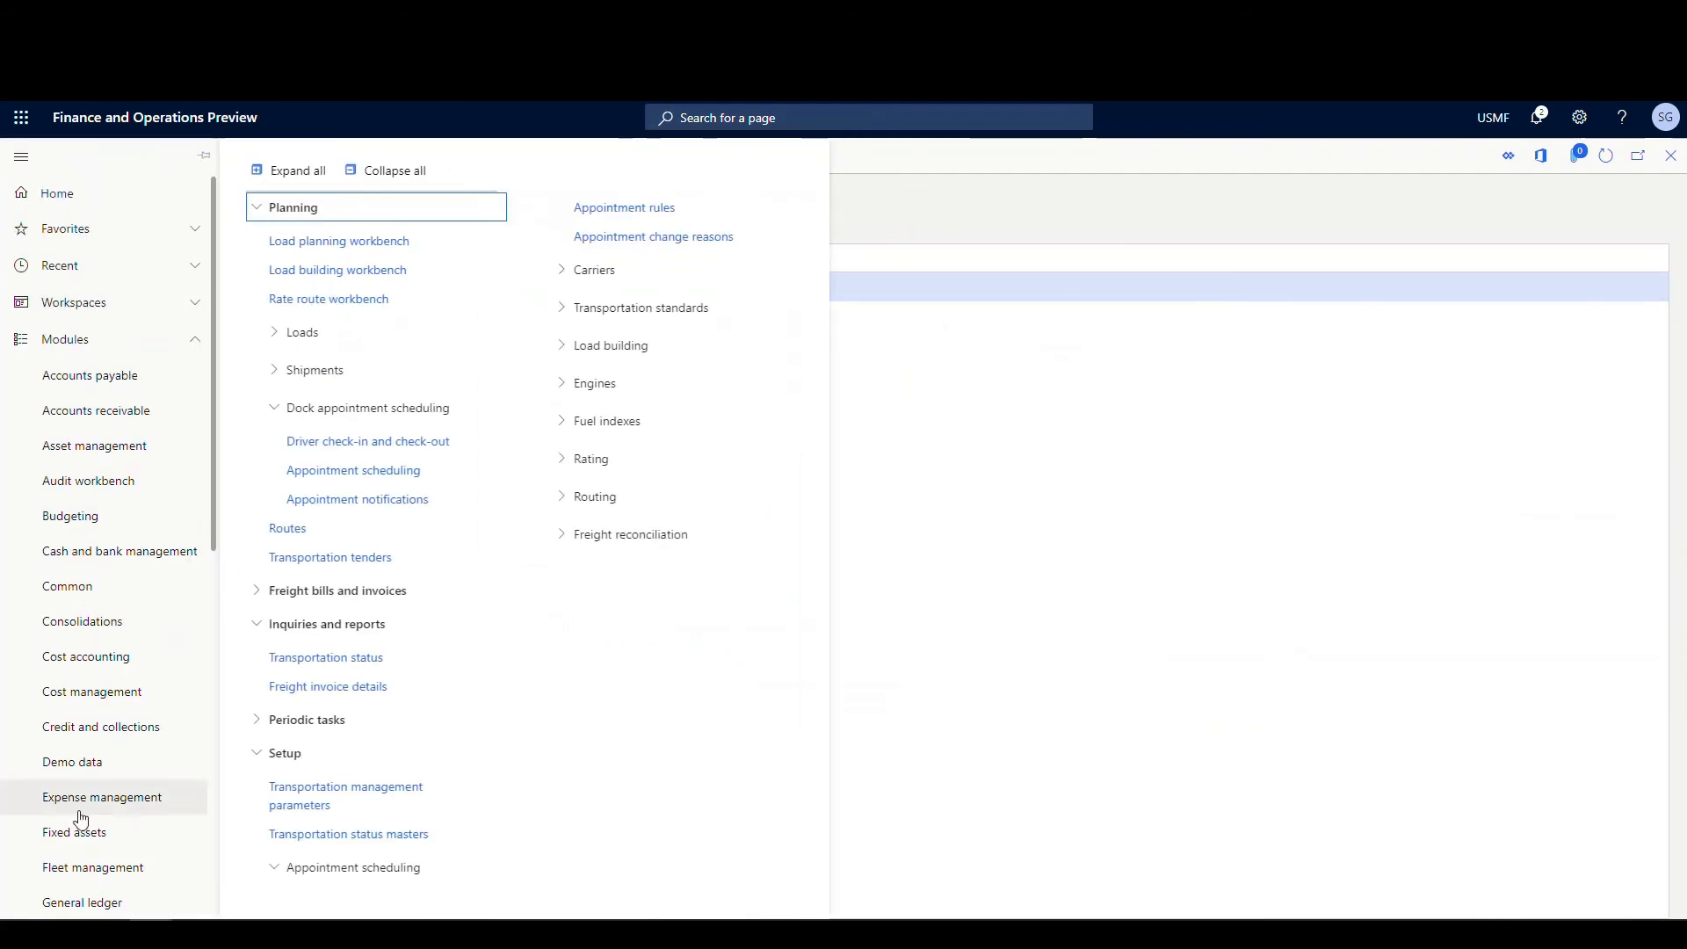
pyautogui.scroll(-5, 70, 809)
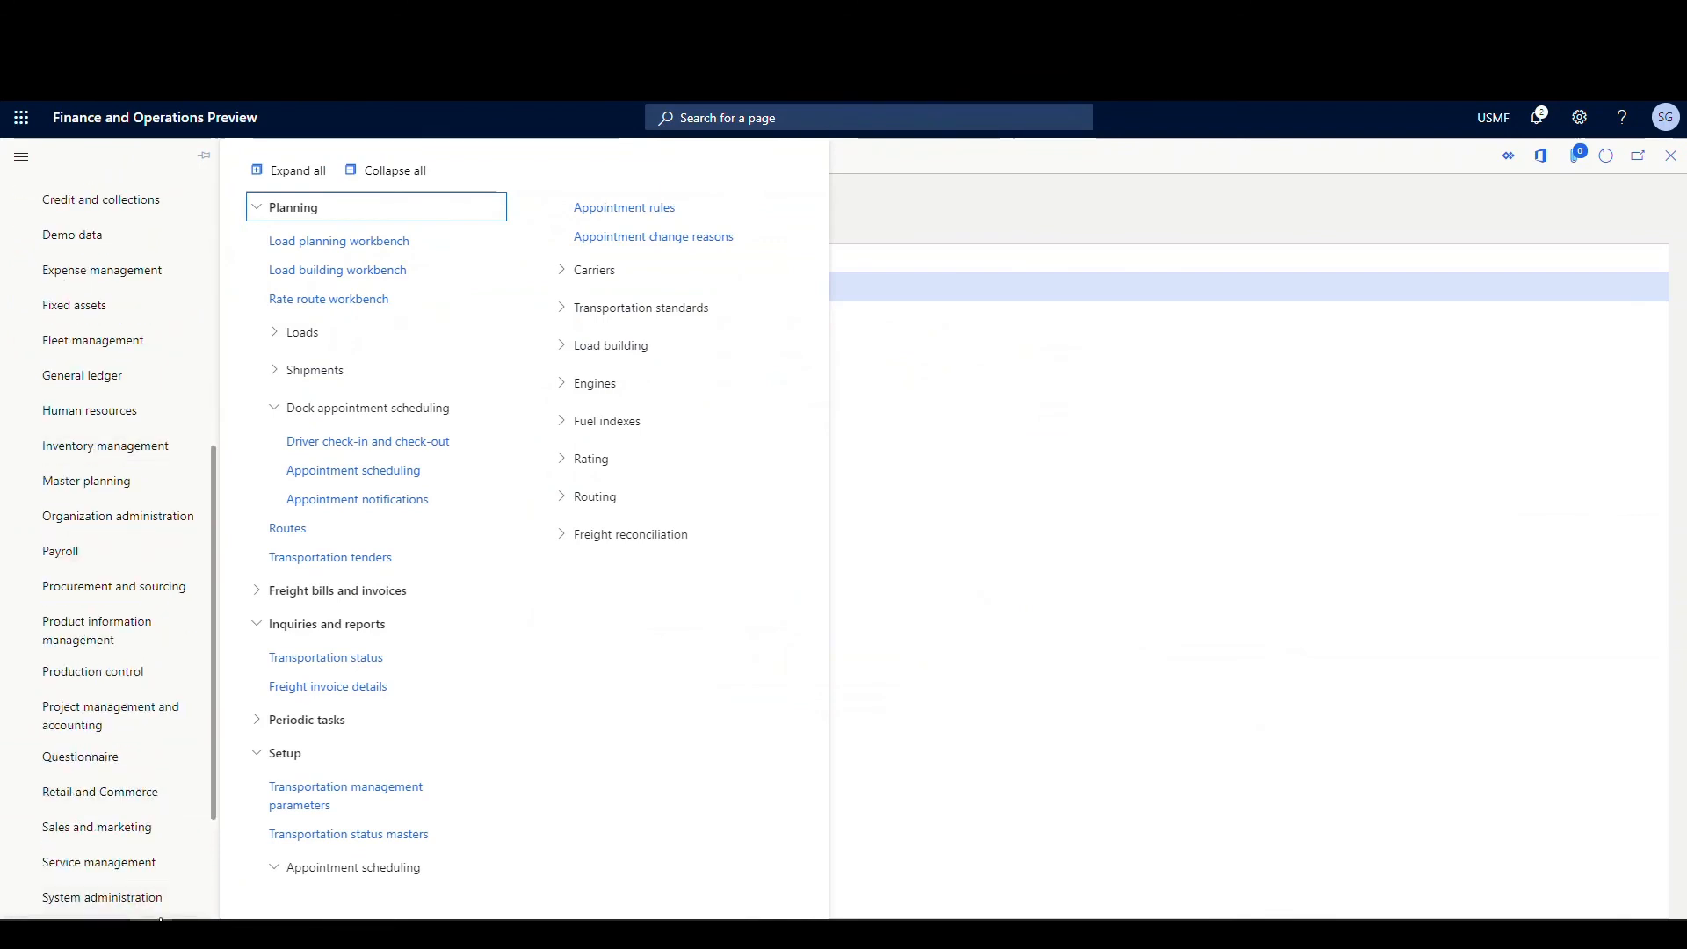
pyautogui.scroll(-3, 132, 791)
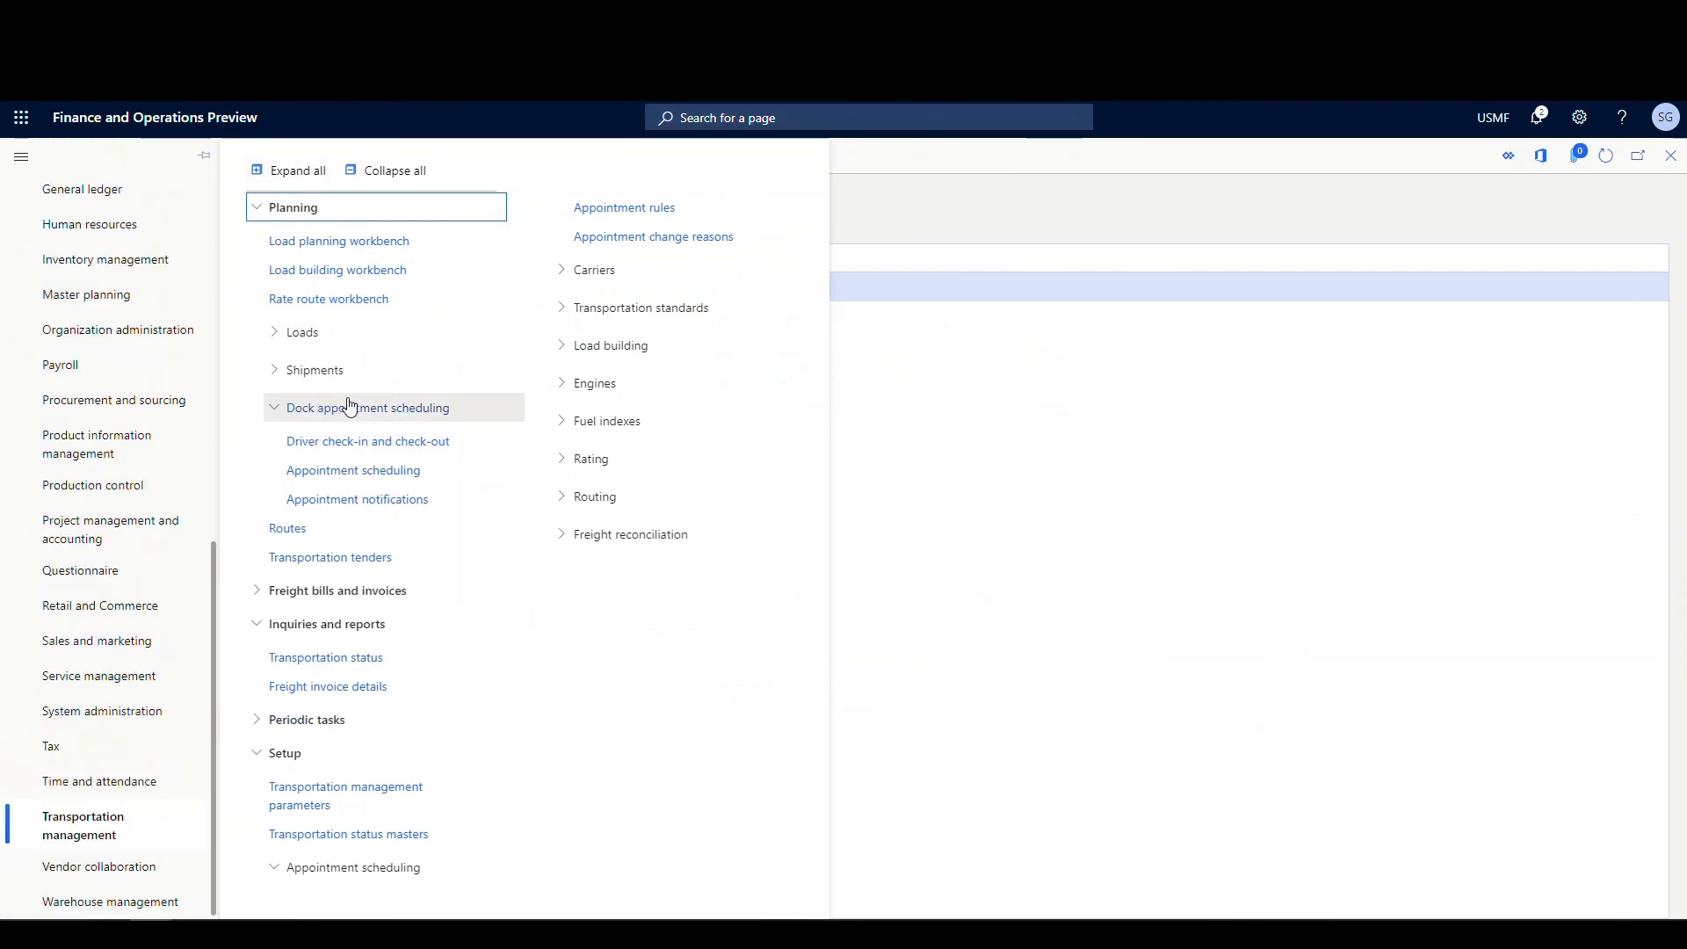
pyautogui.click(430, 447)
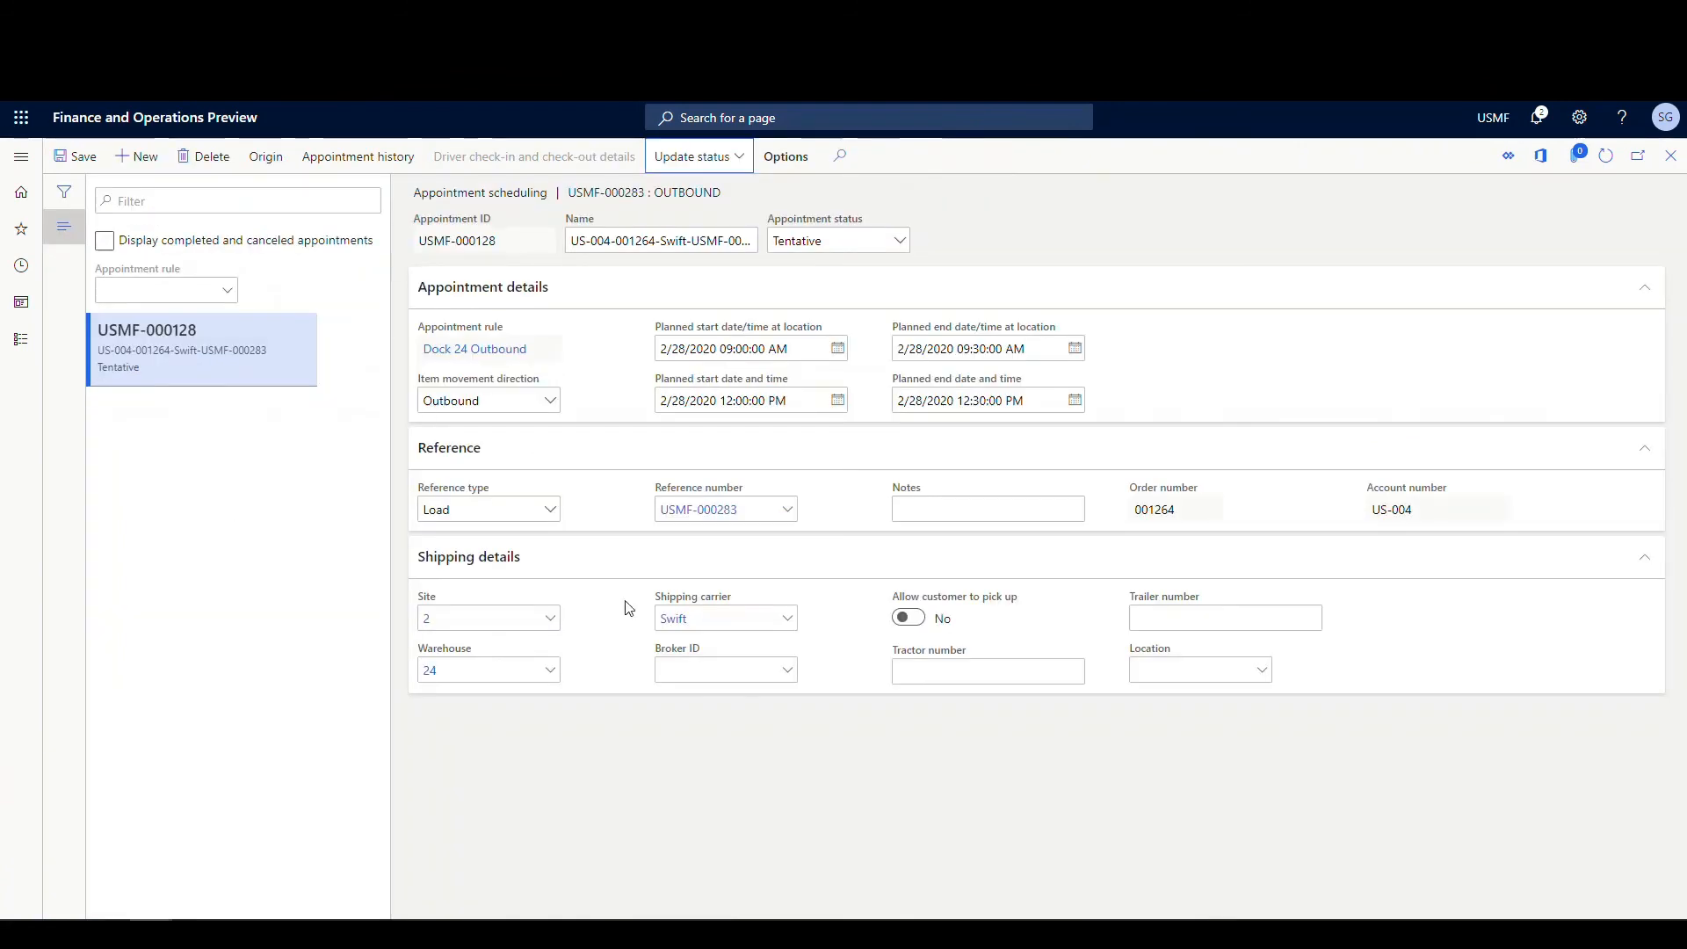
# Return to the load's appointment, update its status to Firm and save it
pyautogui.click(741, 162)
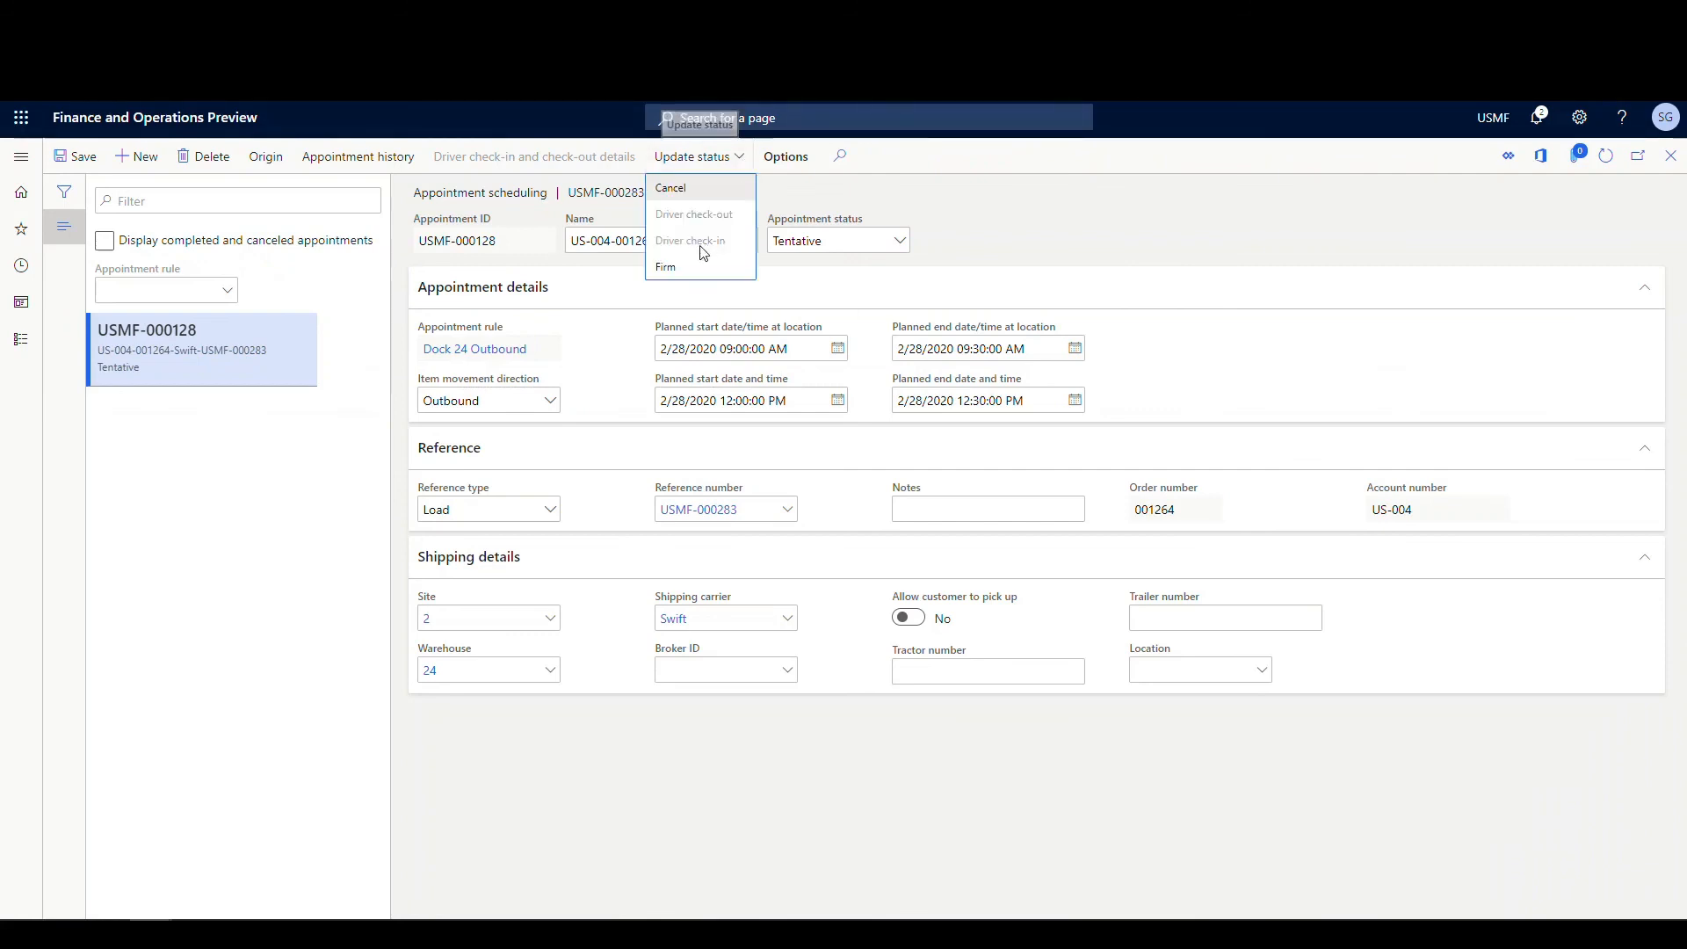
pyautogui.click(676, 266)
pyautogui.click(89, 158)
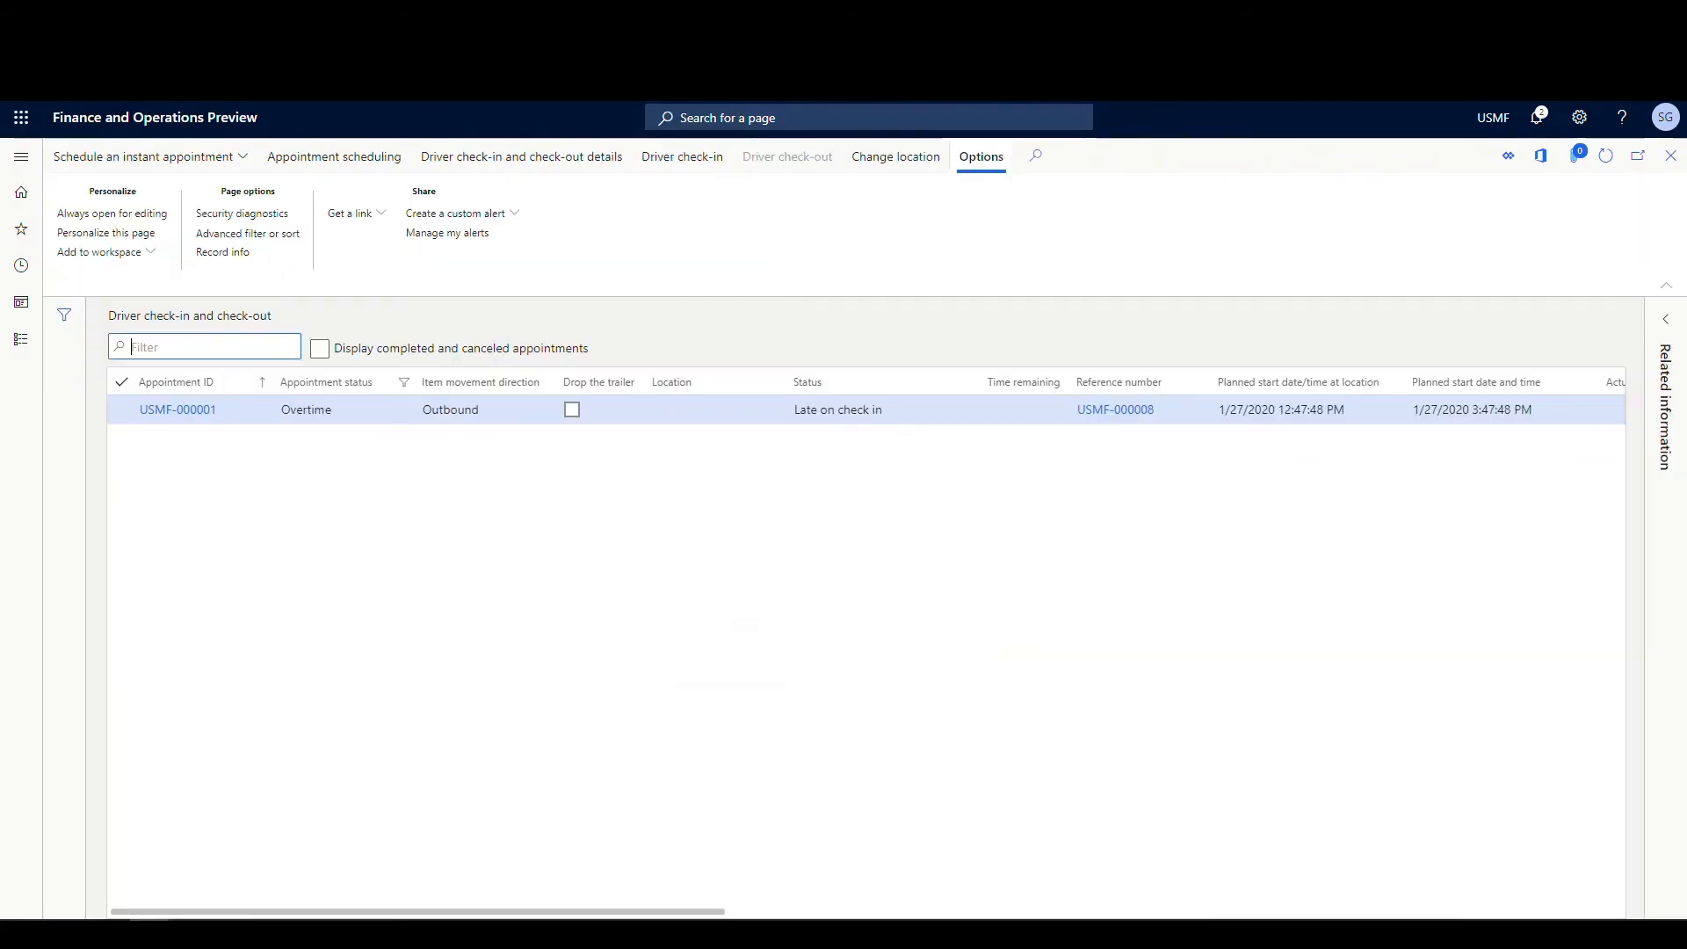
# Refresh the driver check-in and check-out list and open the check-in and check-out details of the firmed appointment
pyautogui.click(1613, 162)
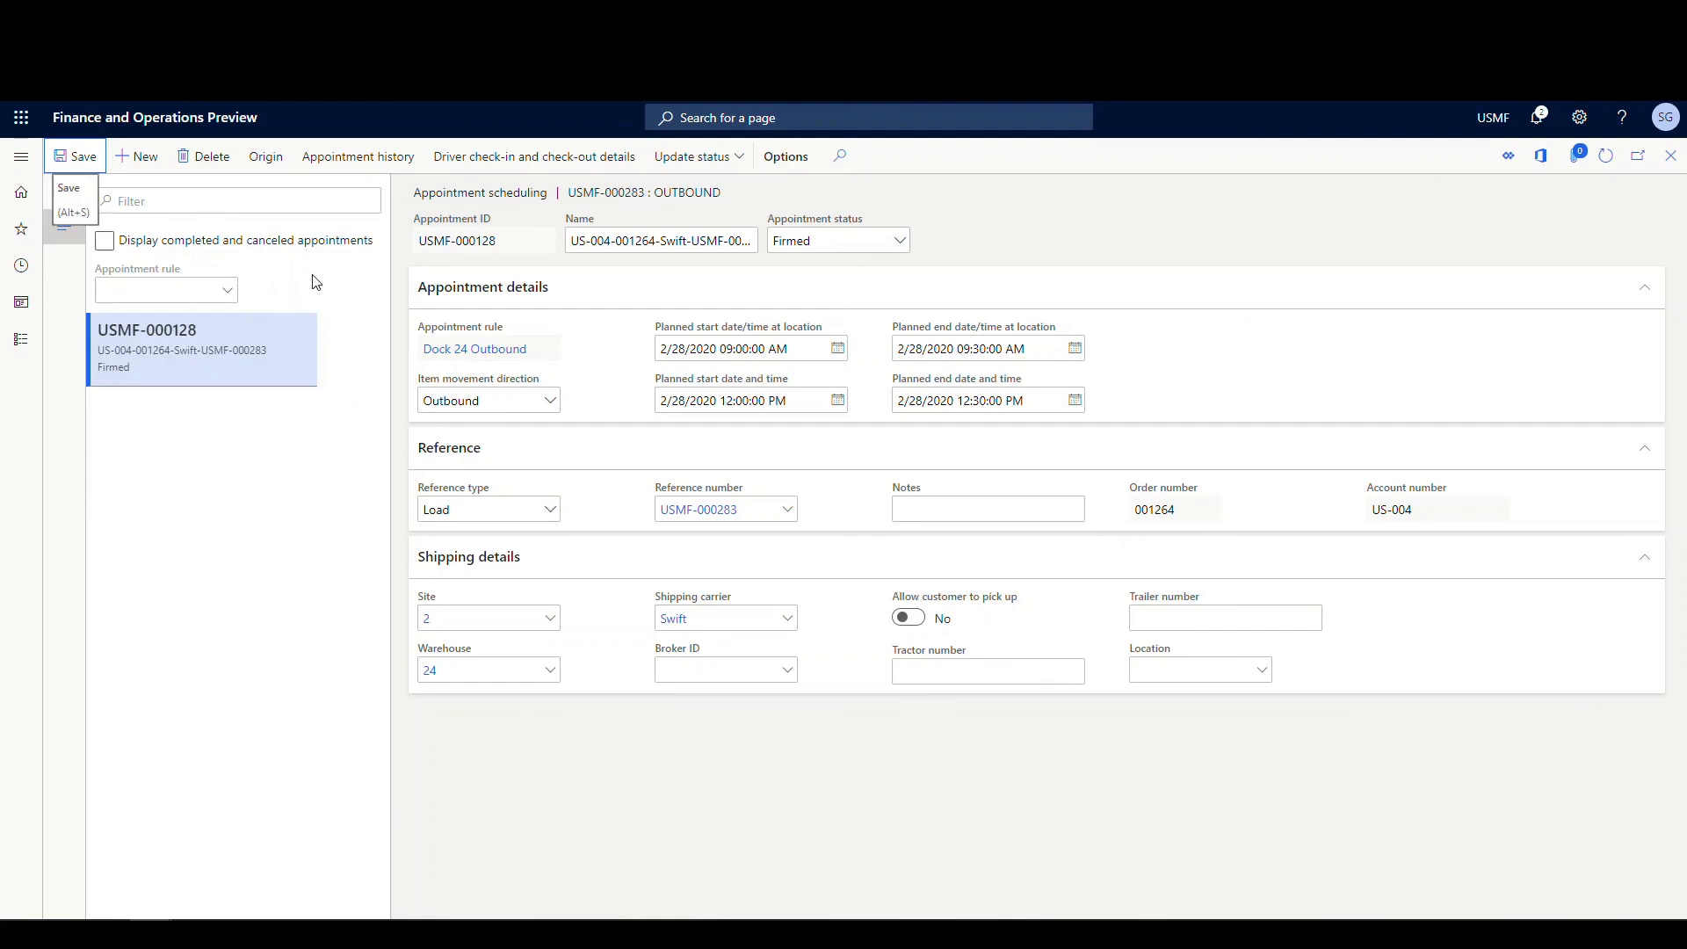
pyautogui.click(502, 159)
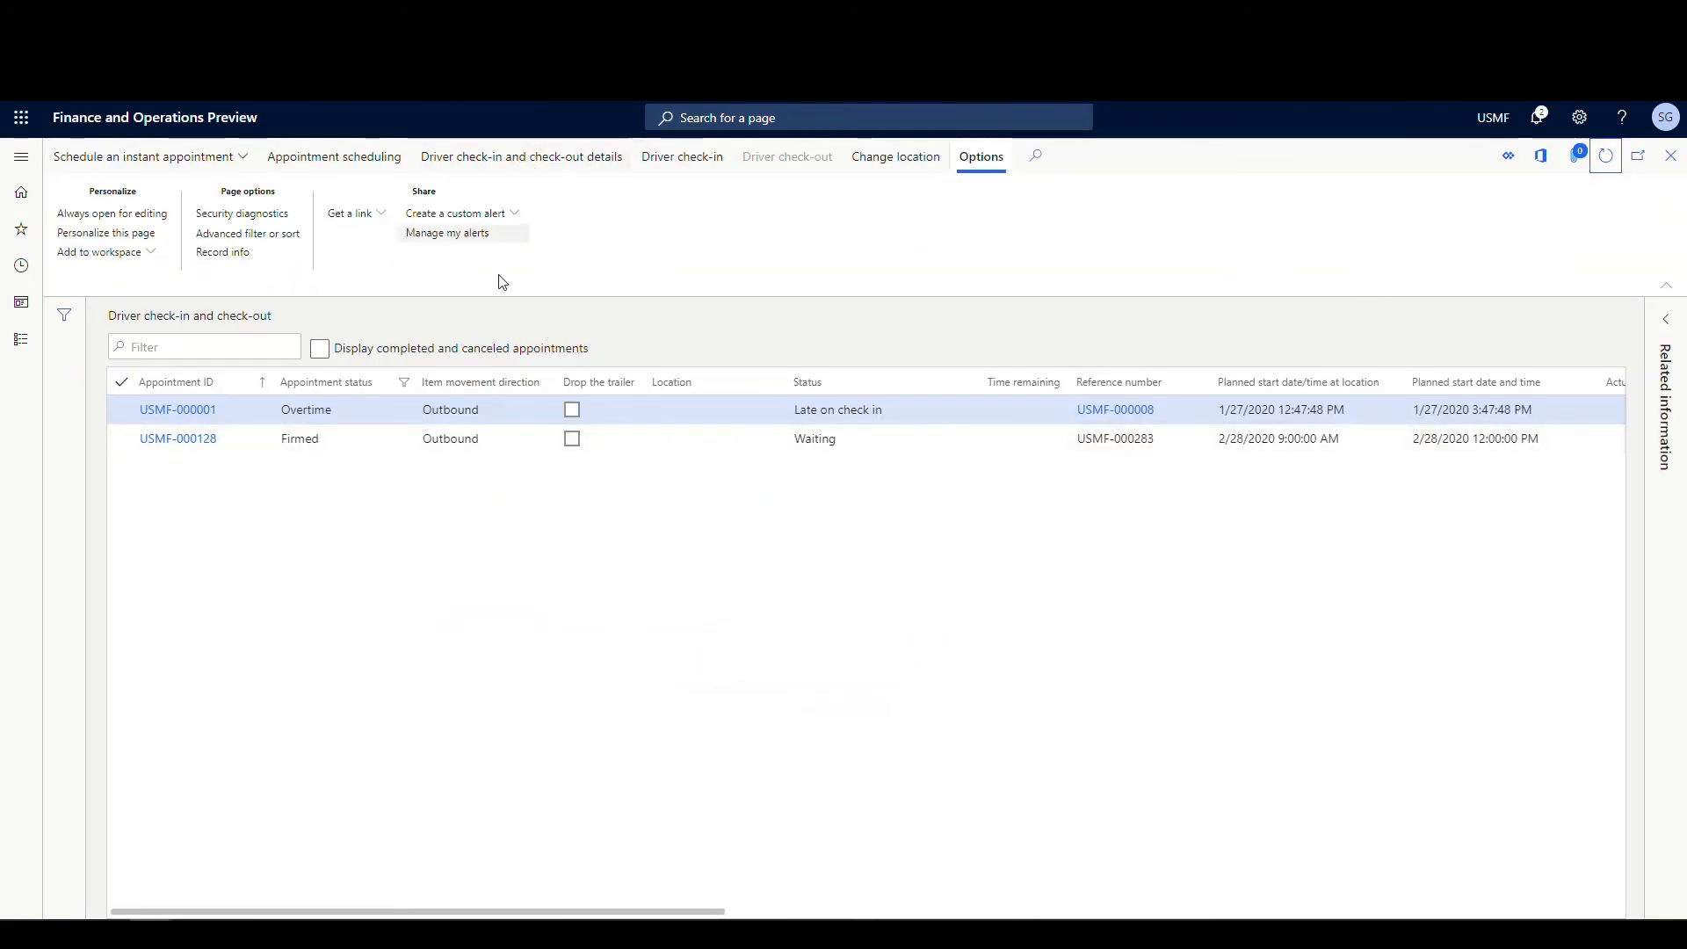
pyautogui.click(116, 444)
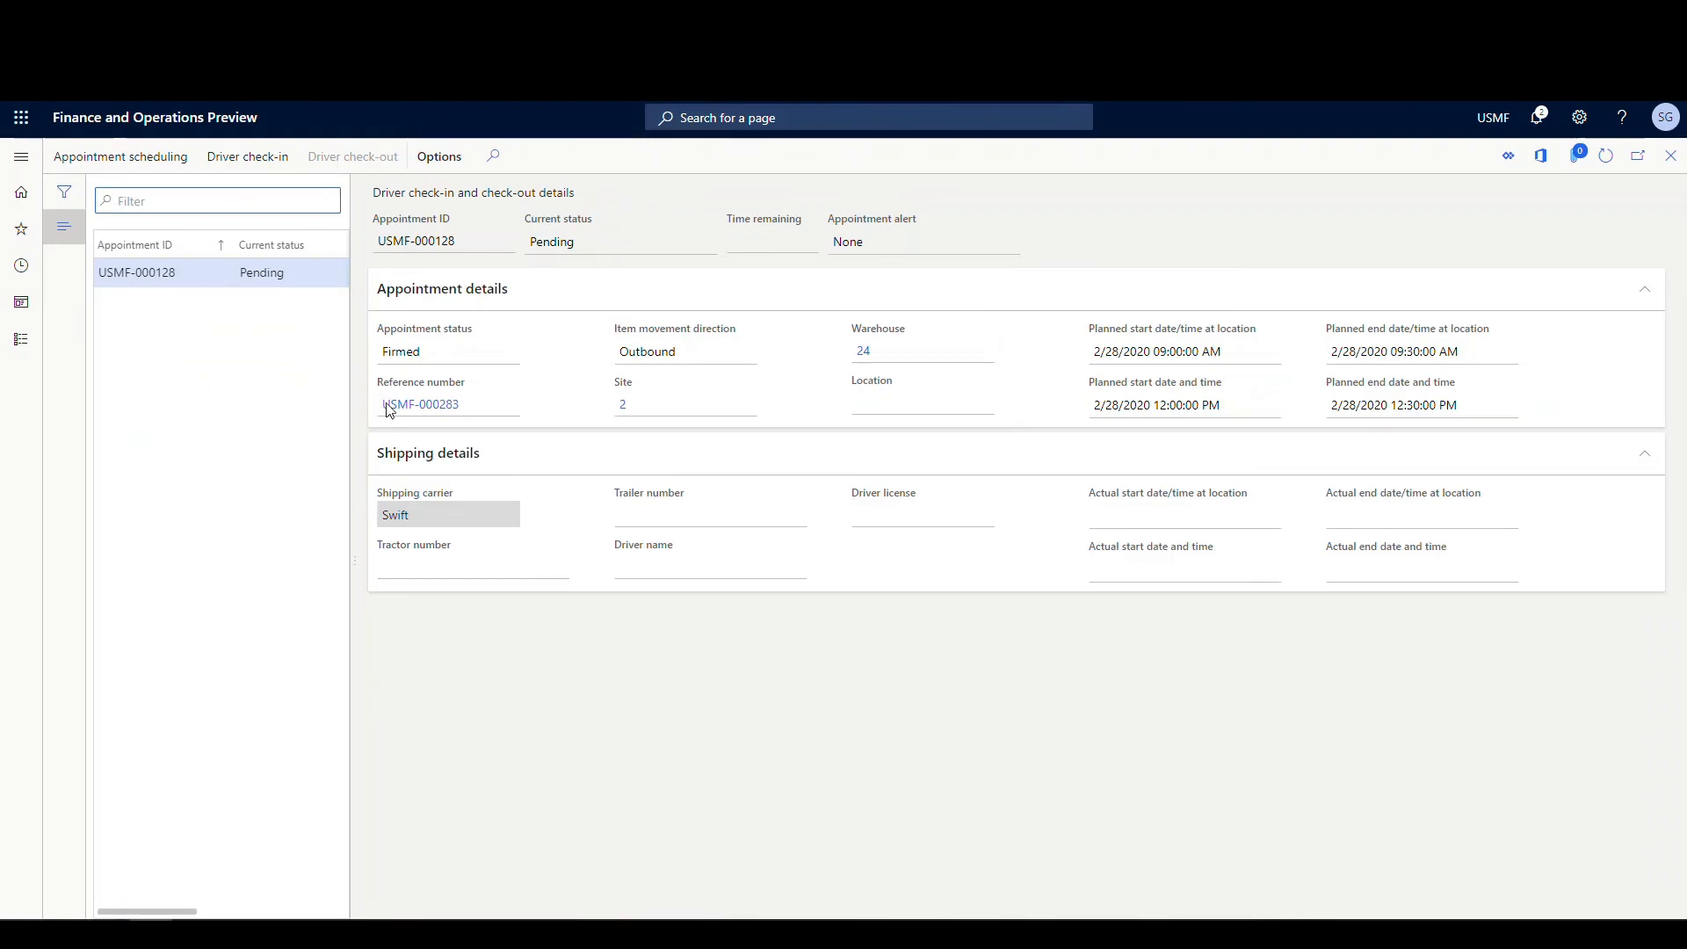
# Check in the driver for the firmed outbound appointment with carrier Swift and the default actual start times, and refresh the check-in and check-out list
pyautogui.click(254, 163)
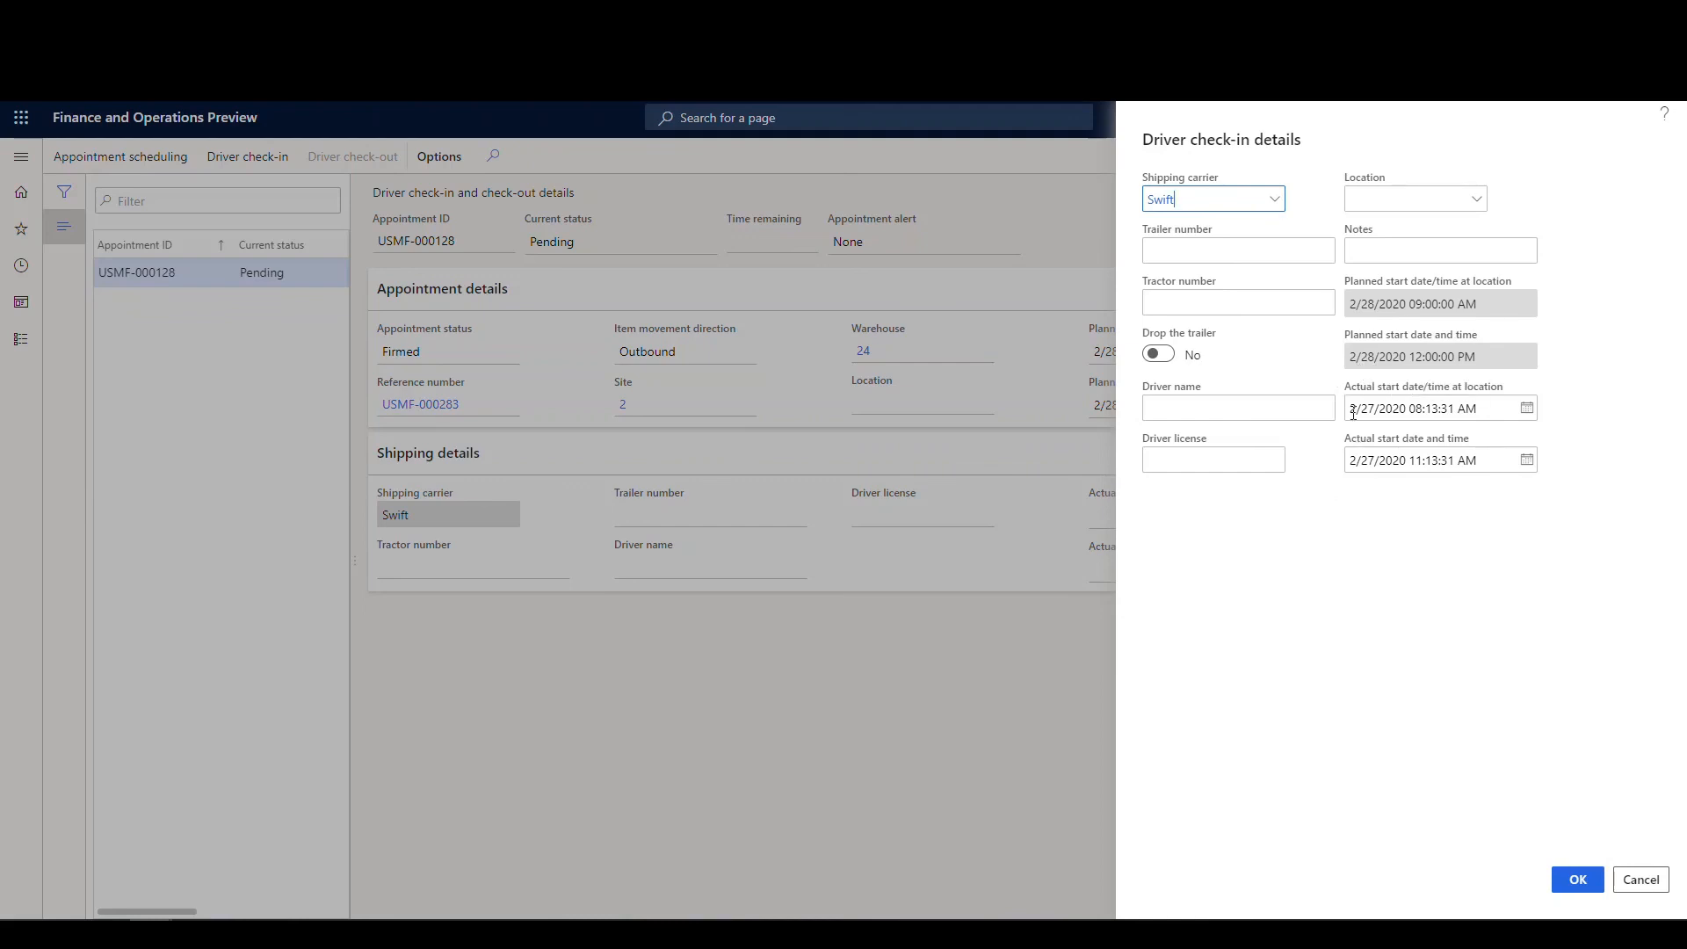
pyautogui.click(1578, 882)
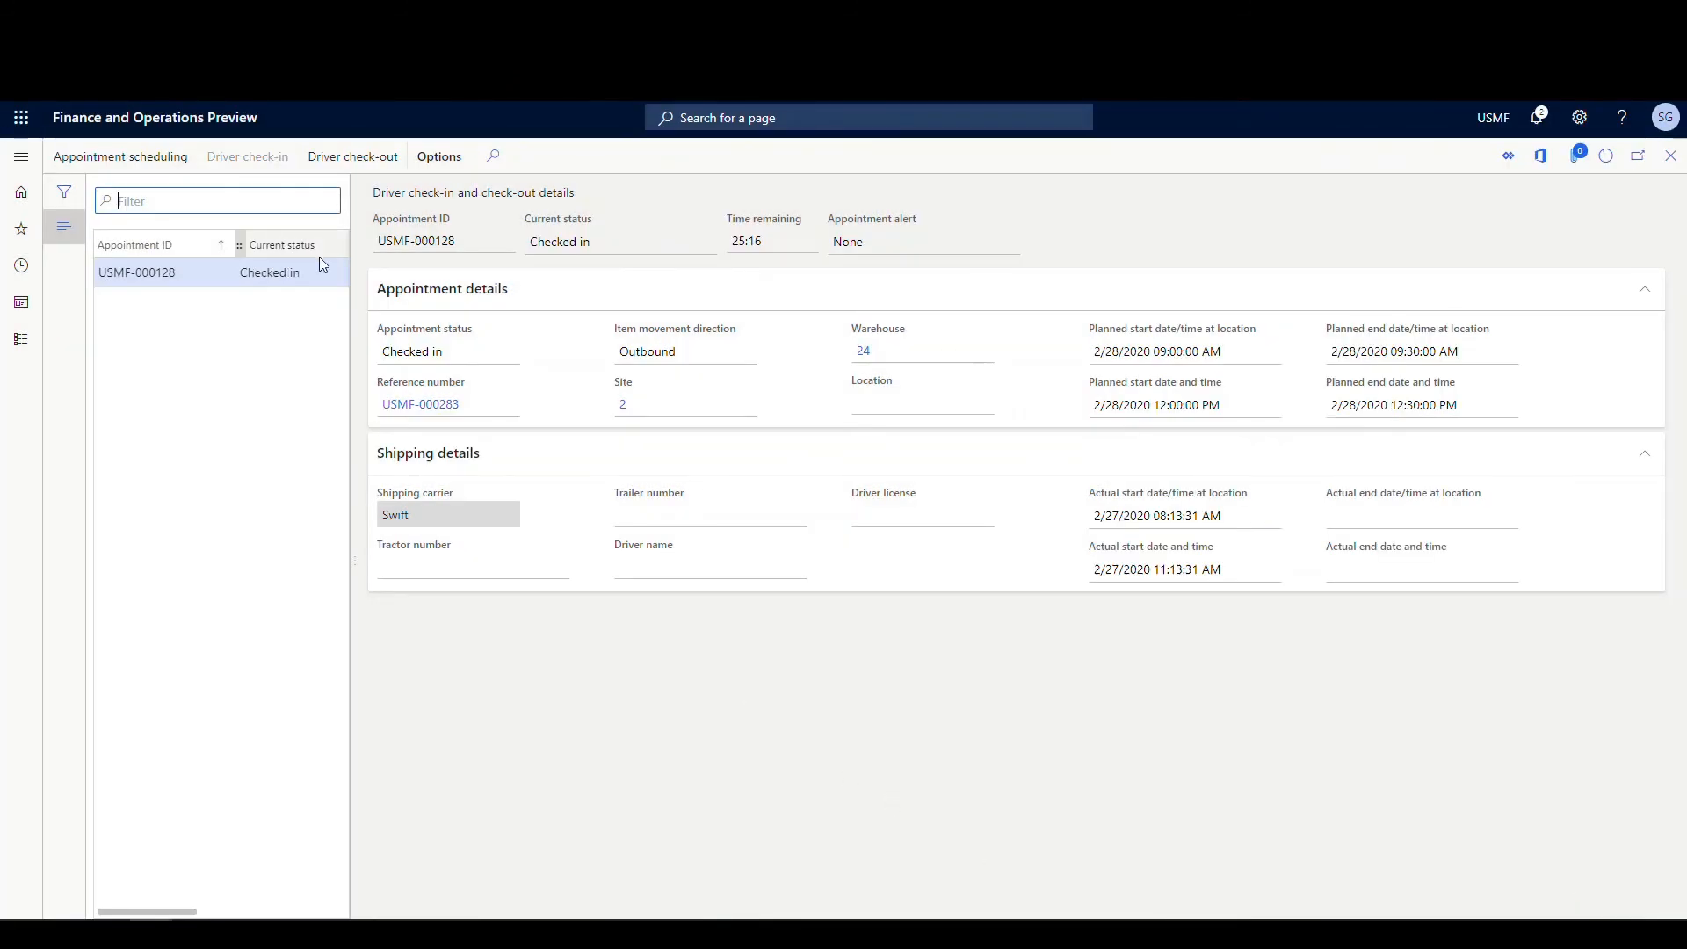
pyautogui.click(1671, 155)
pyautogui.click(1606, 155)
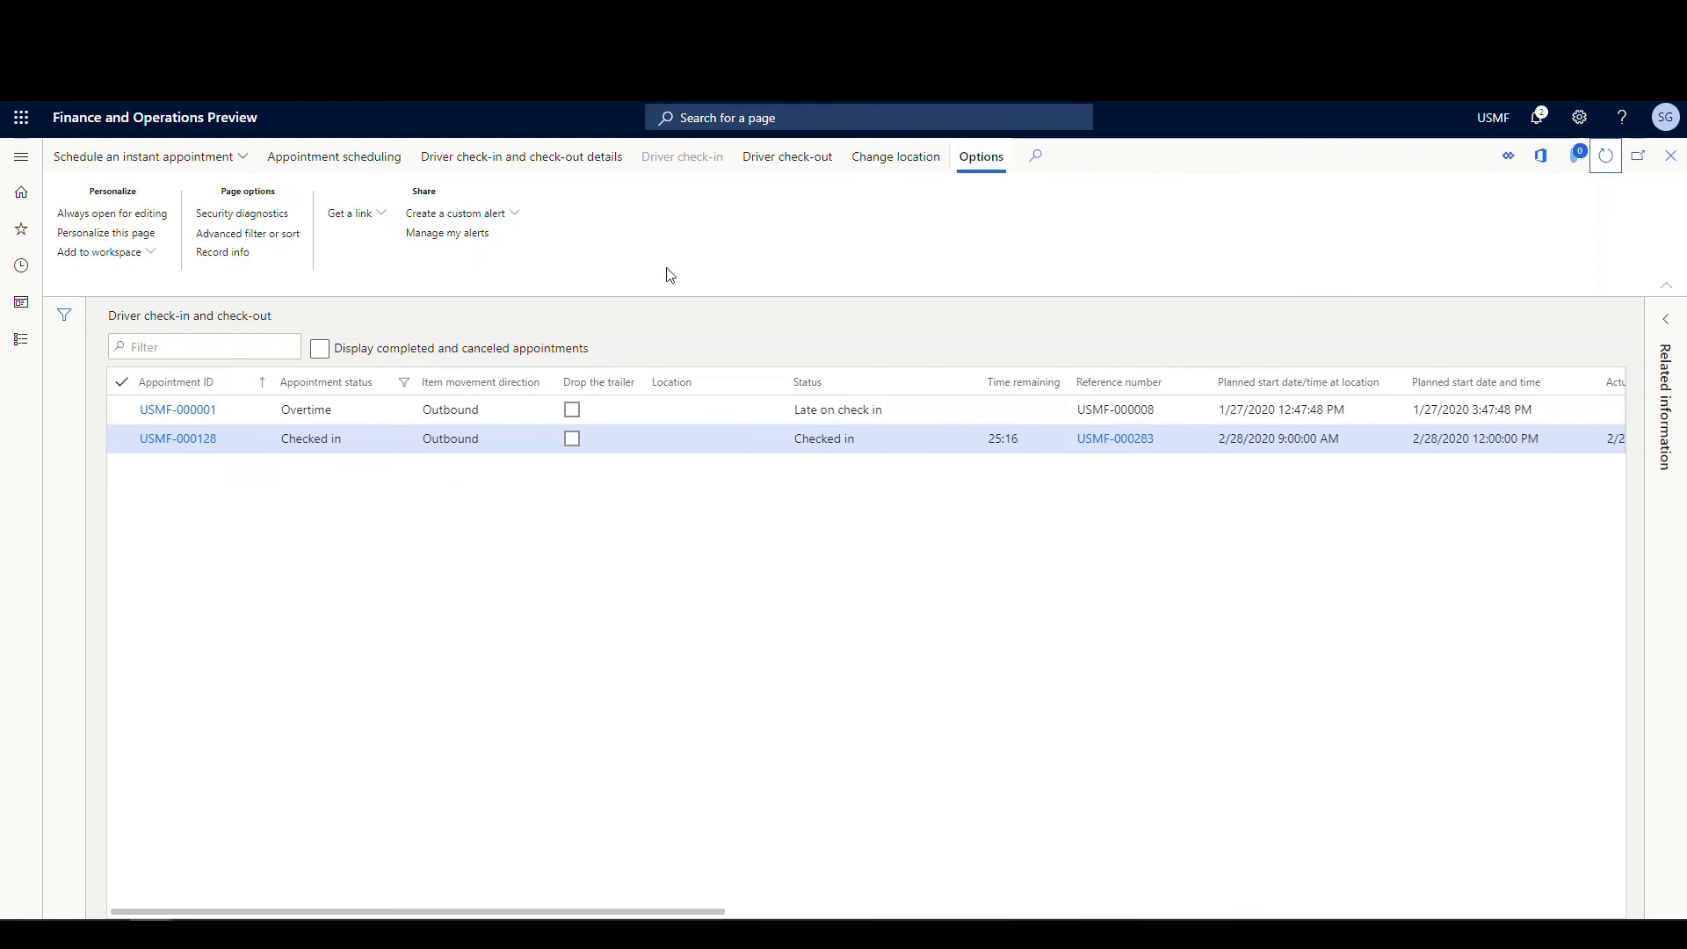
# Check out the driver from the appointment's check-in and check-out details with the default actual end times, and refresh the appointment list
pyautogui.click(521, 160)
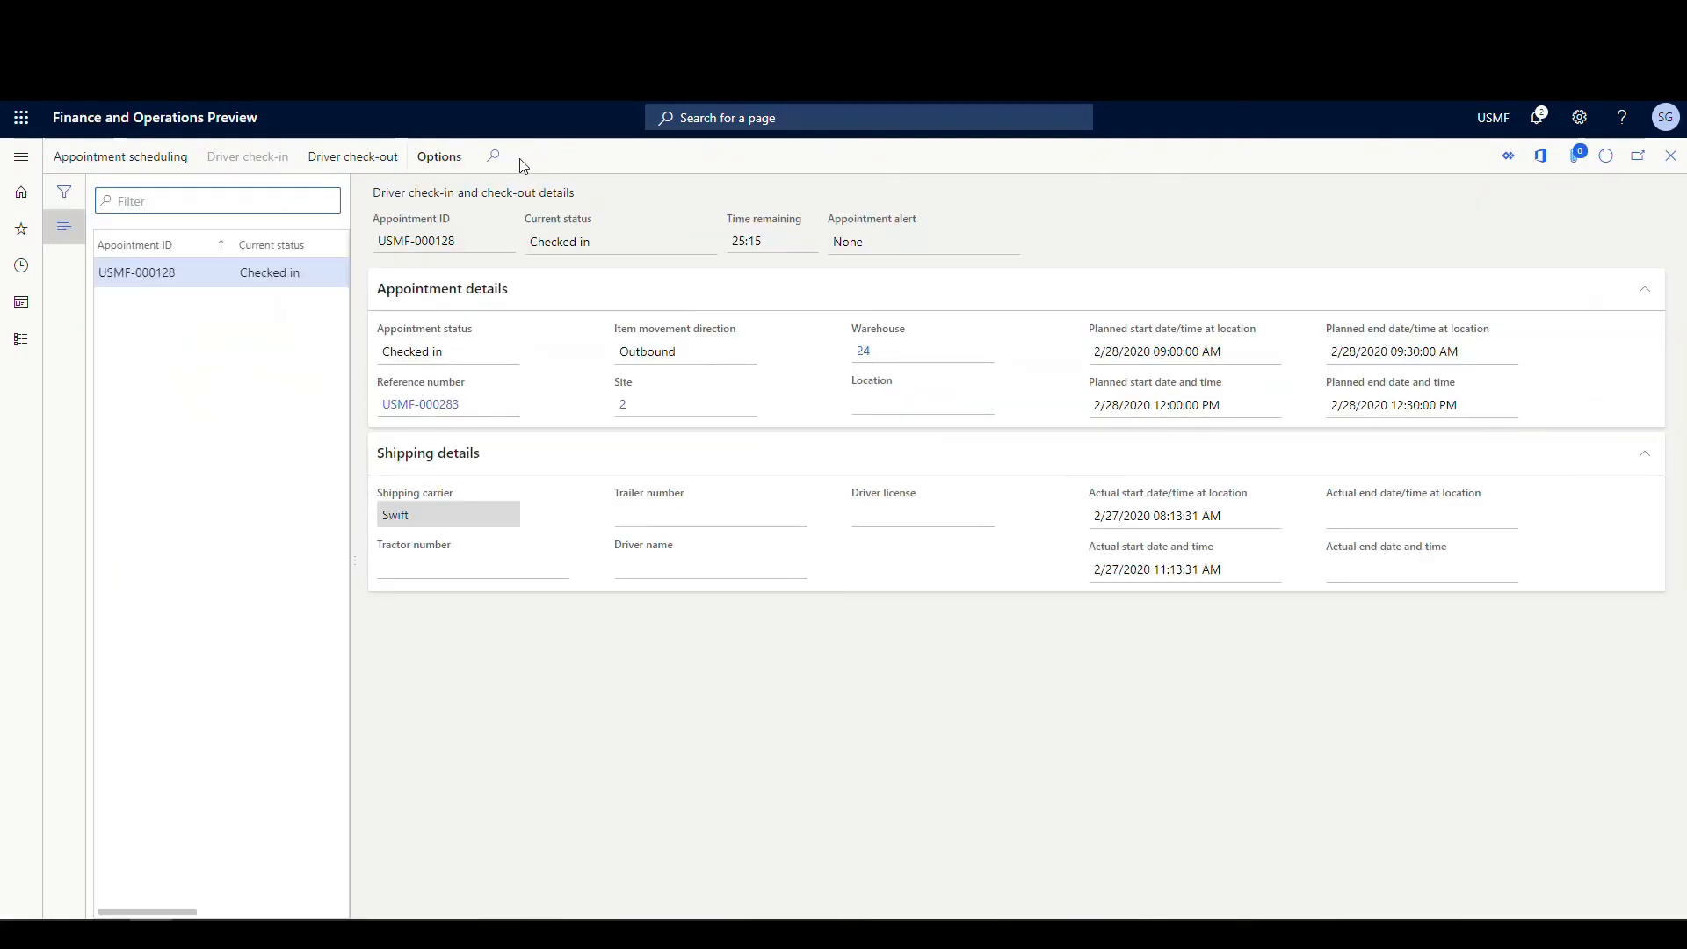
pyautogui.click(353, 158)
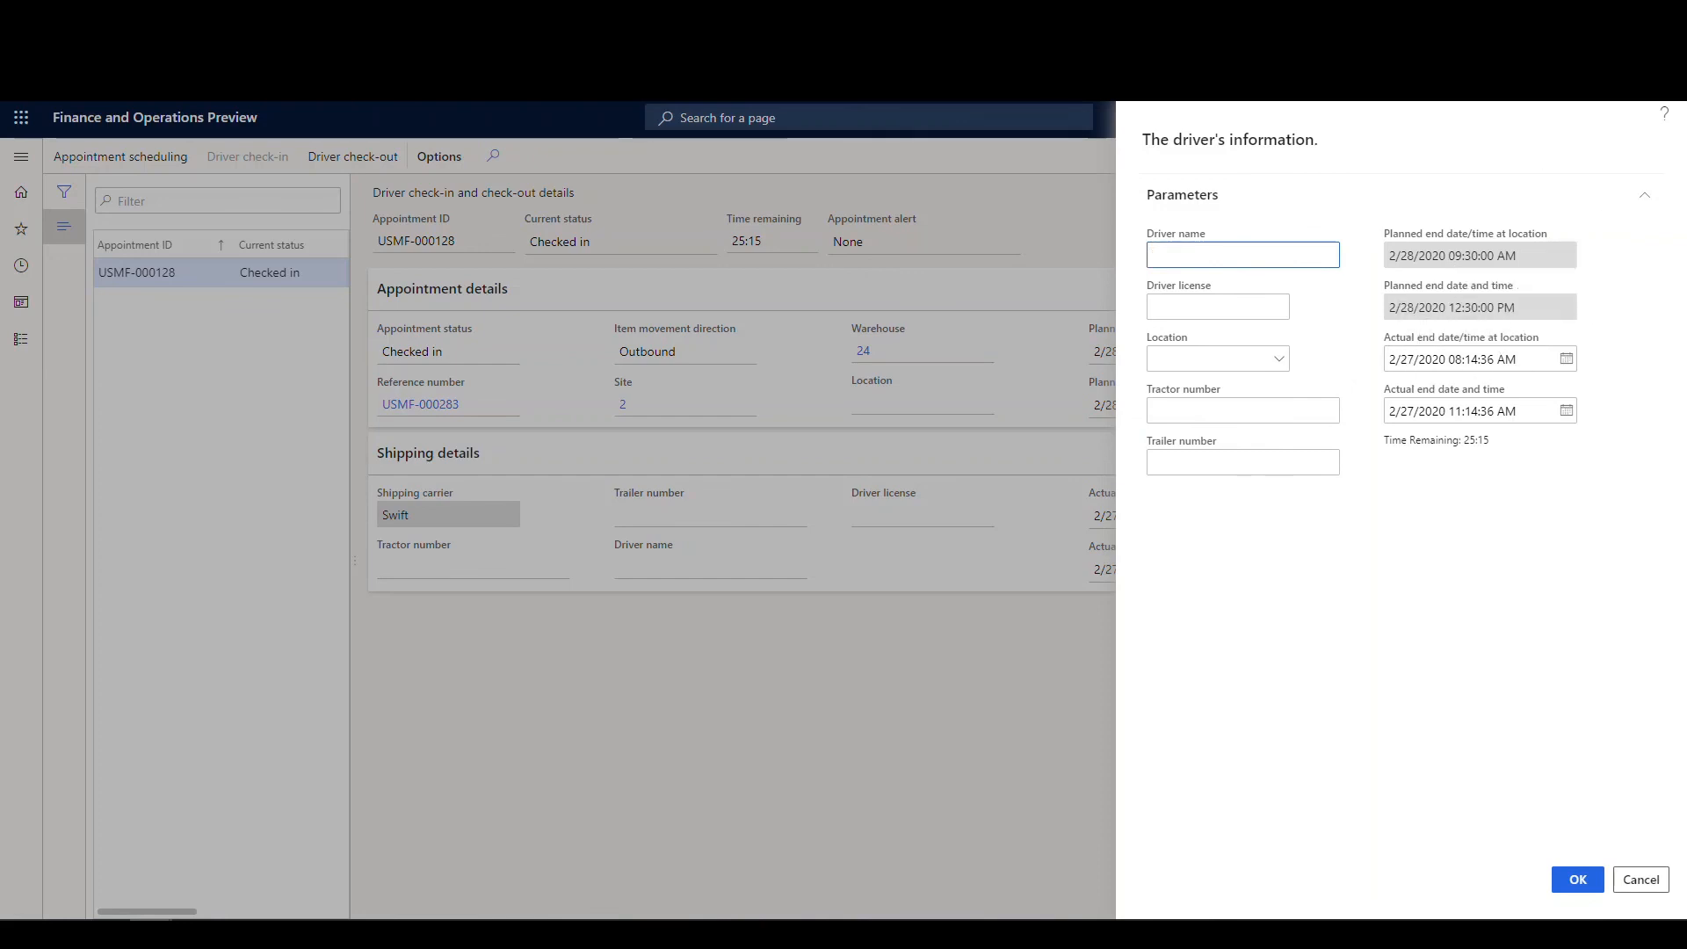
pyautogui.click(1578, 879)
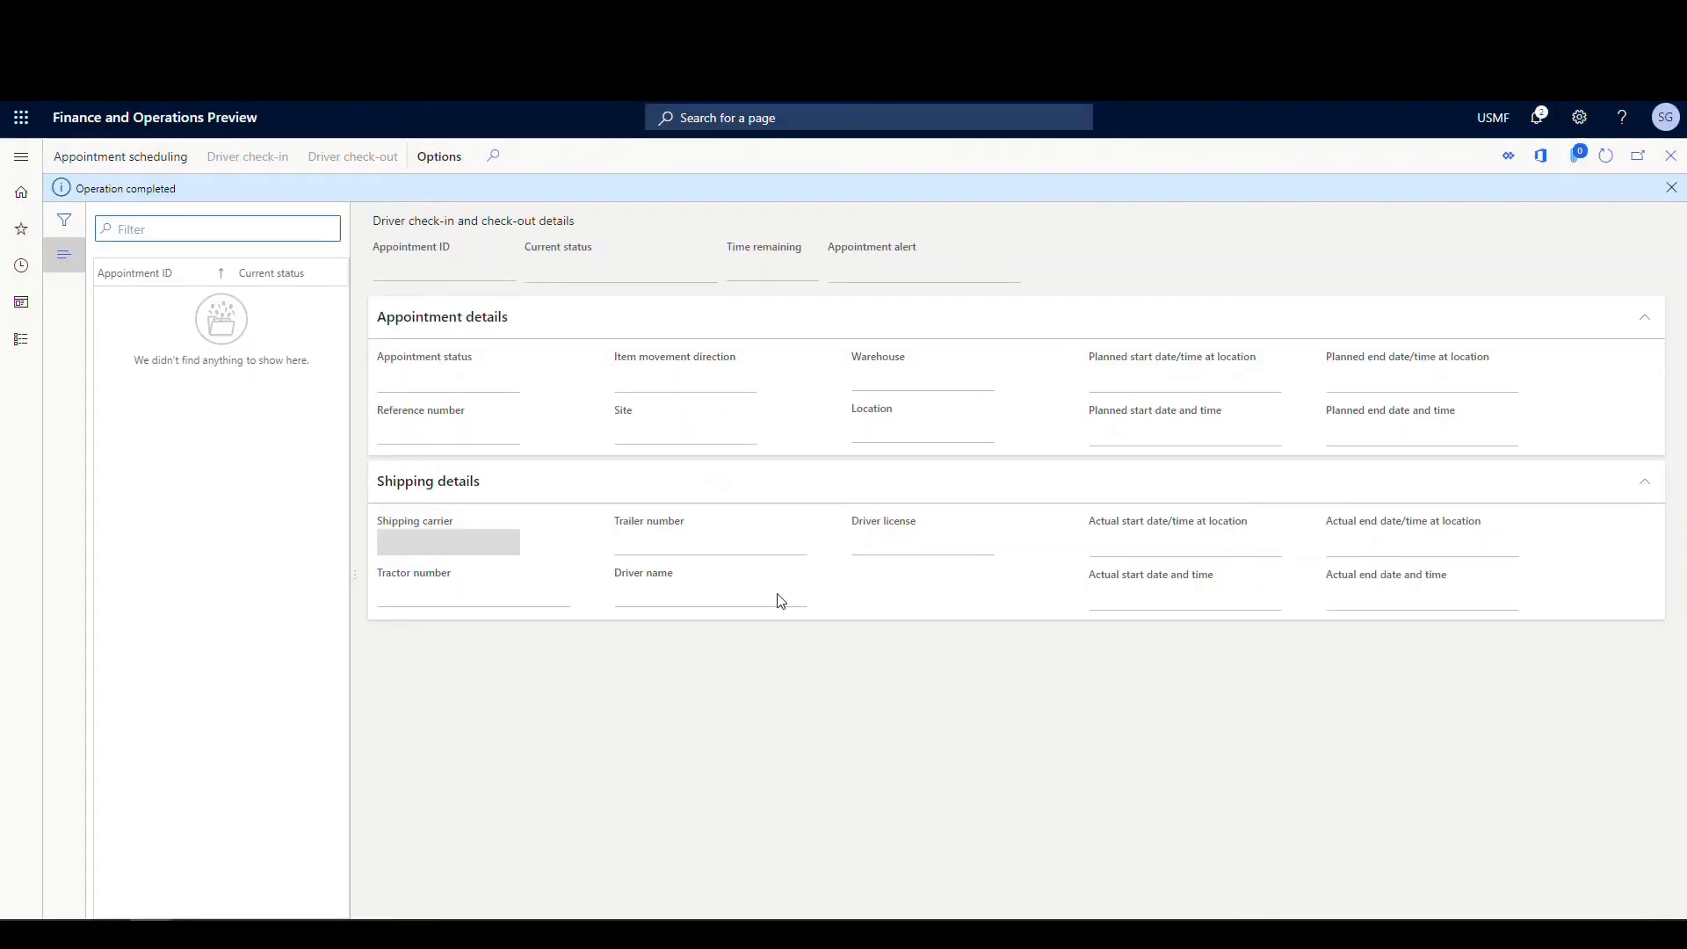
pyautogui.click(1670, 156)
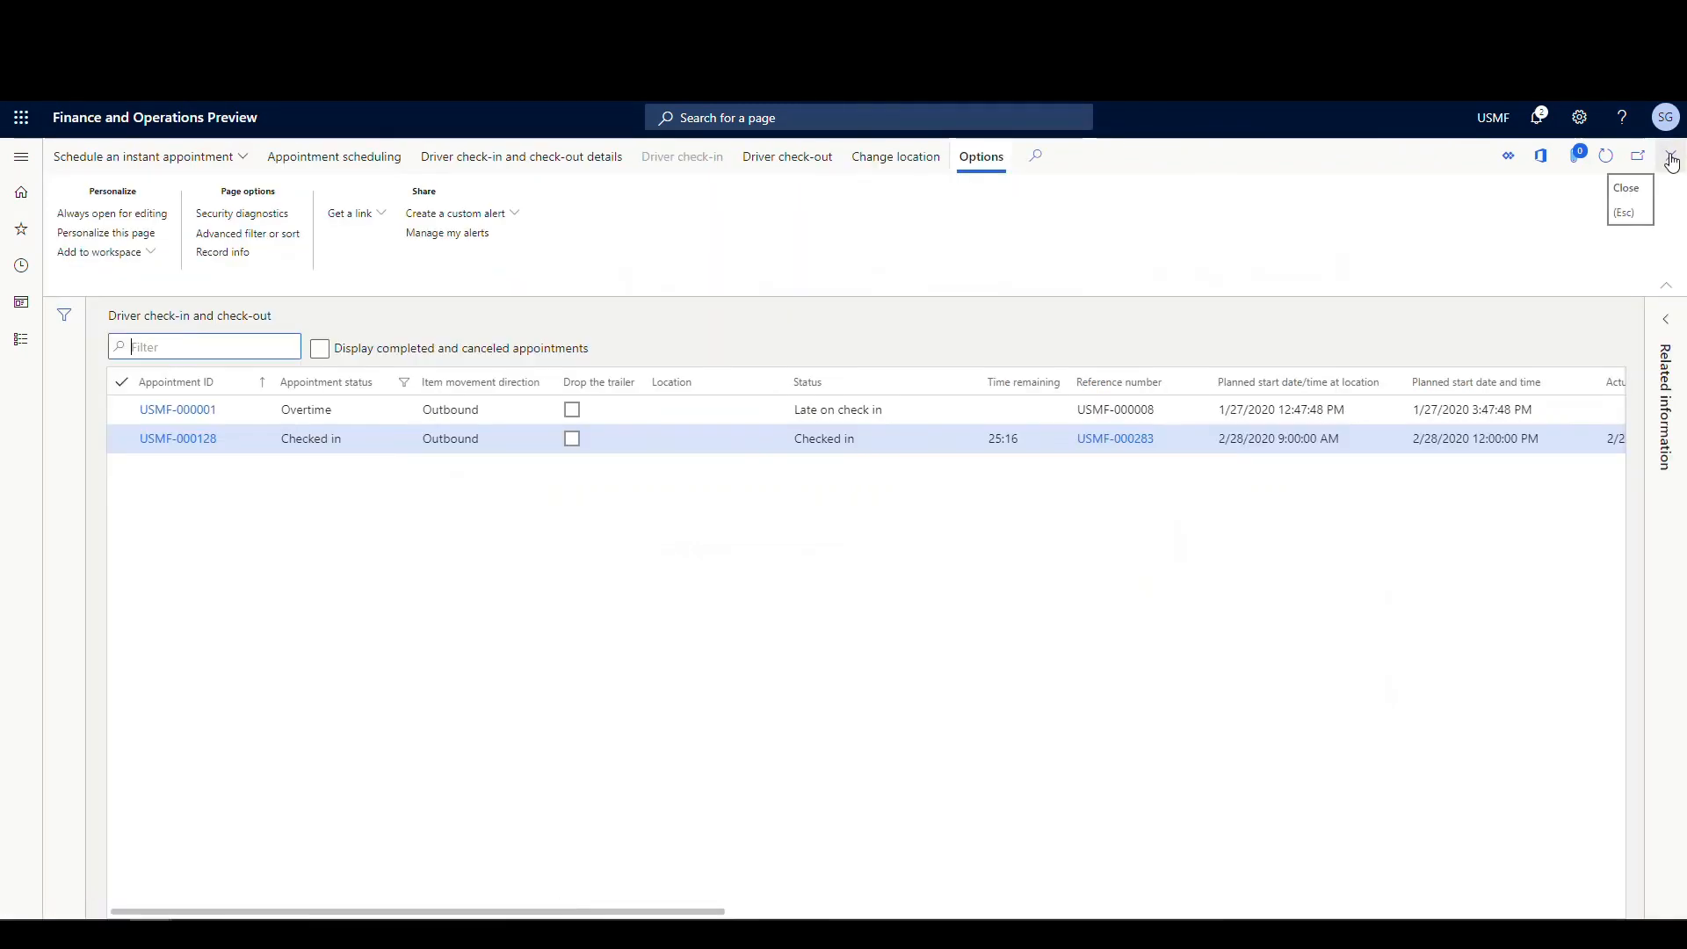
pyautogui.click(1606, 157)
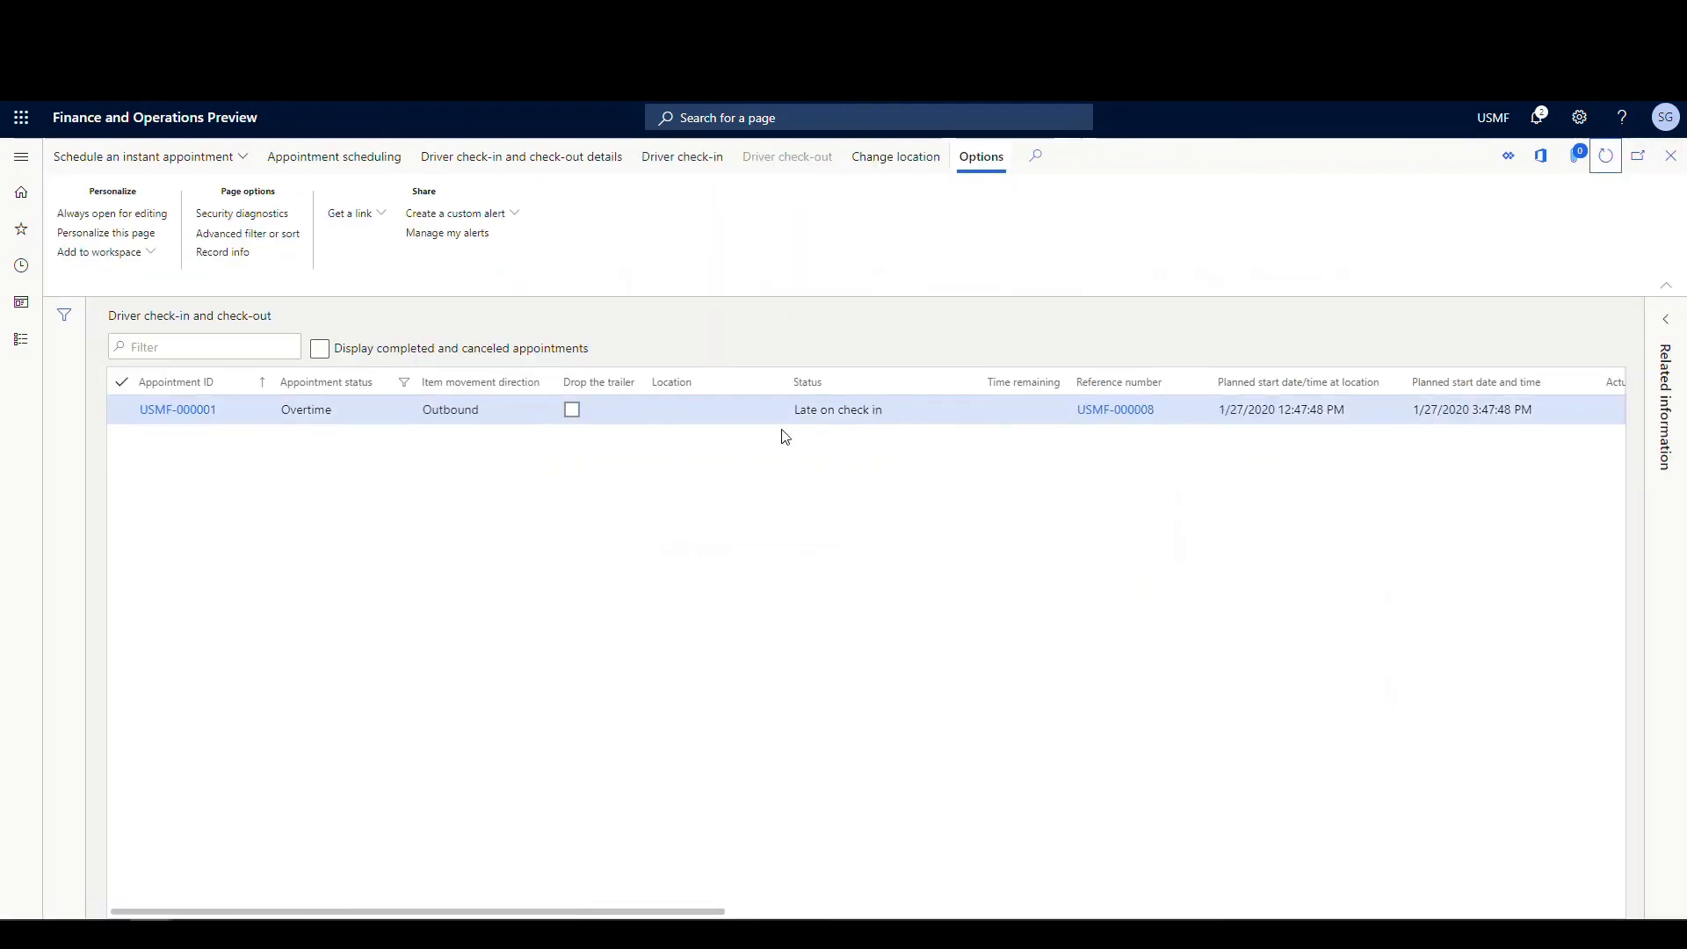
# Display completed and canceled appointments and examine the checked-out appointment's status and its planned and actual times
pyautogui.click(319, 352)
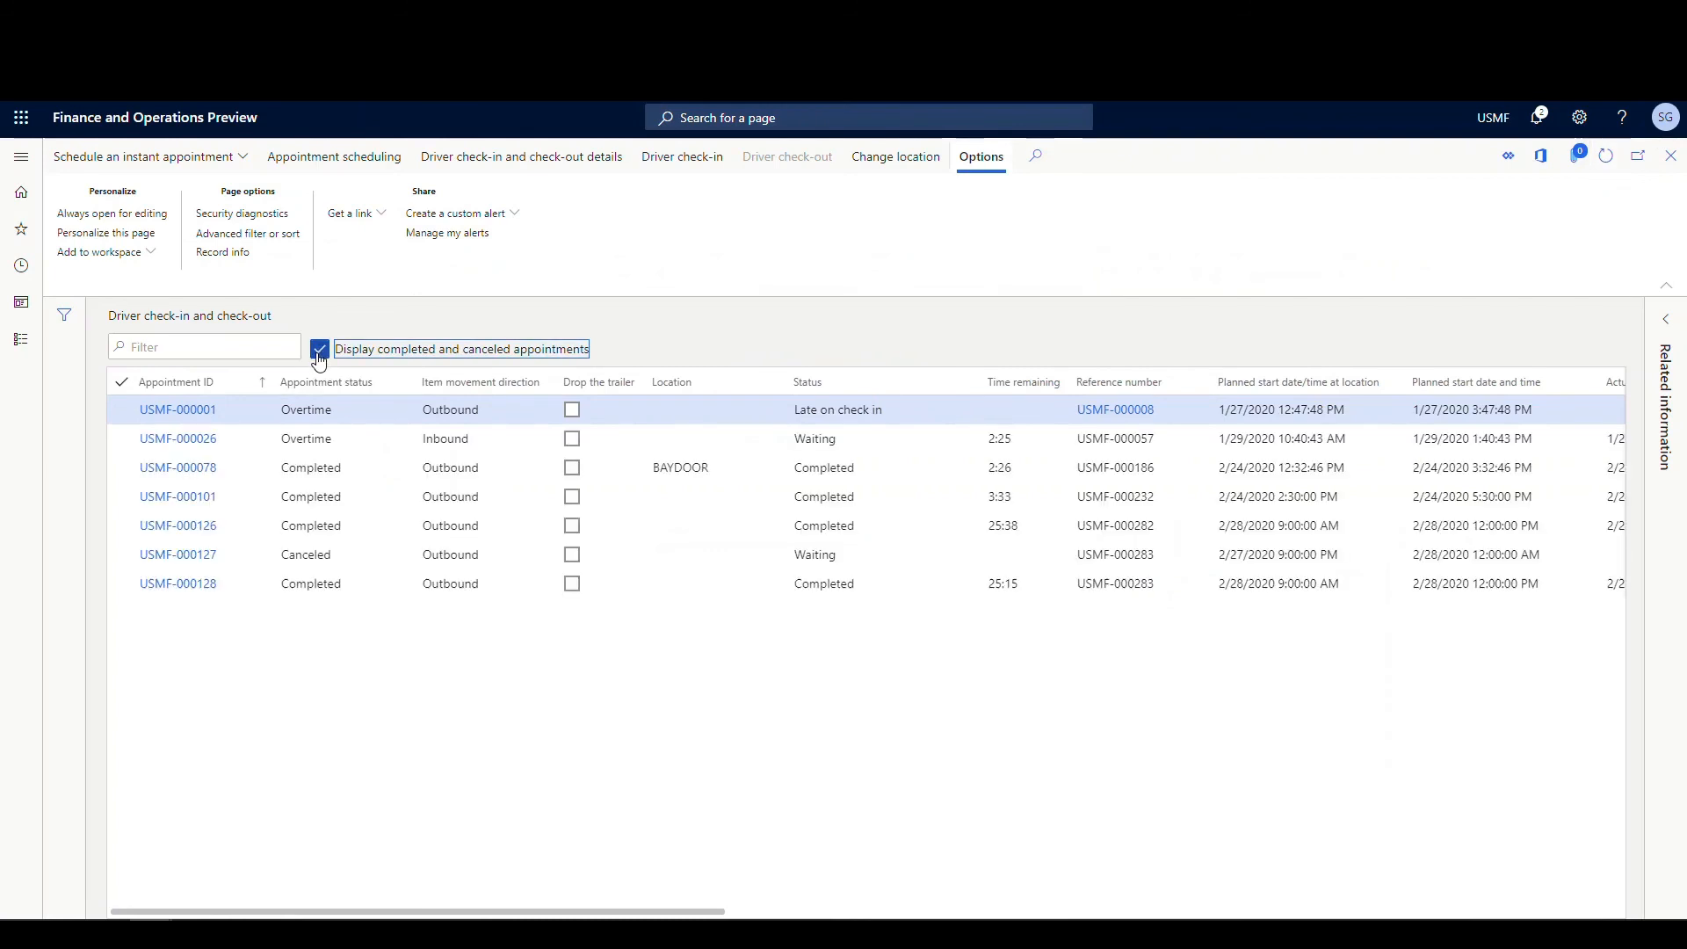
pyautogui.click(472, 589)
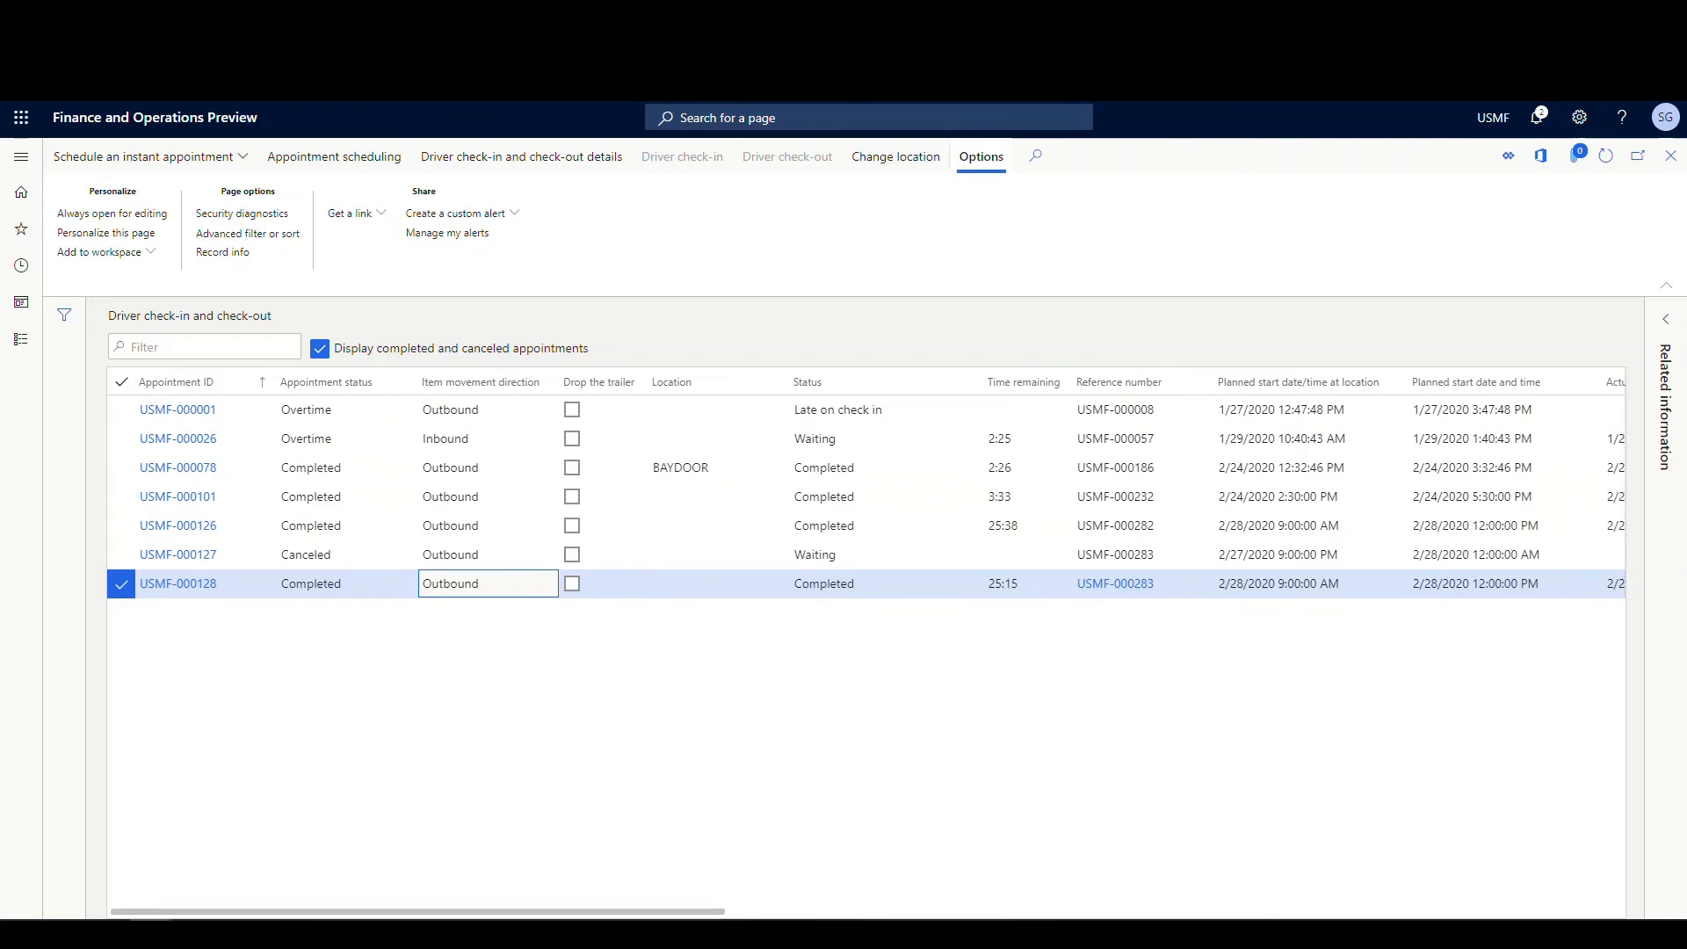
pyautogui.moveTo(705, 914); pyautogui.dragTo(901, 914)
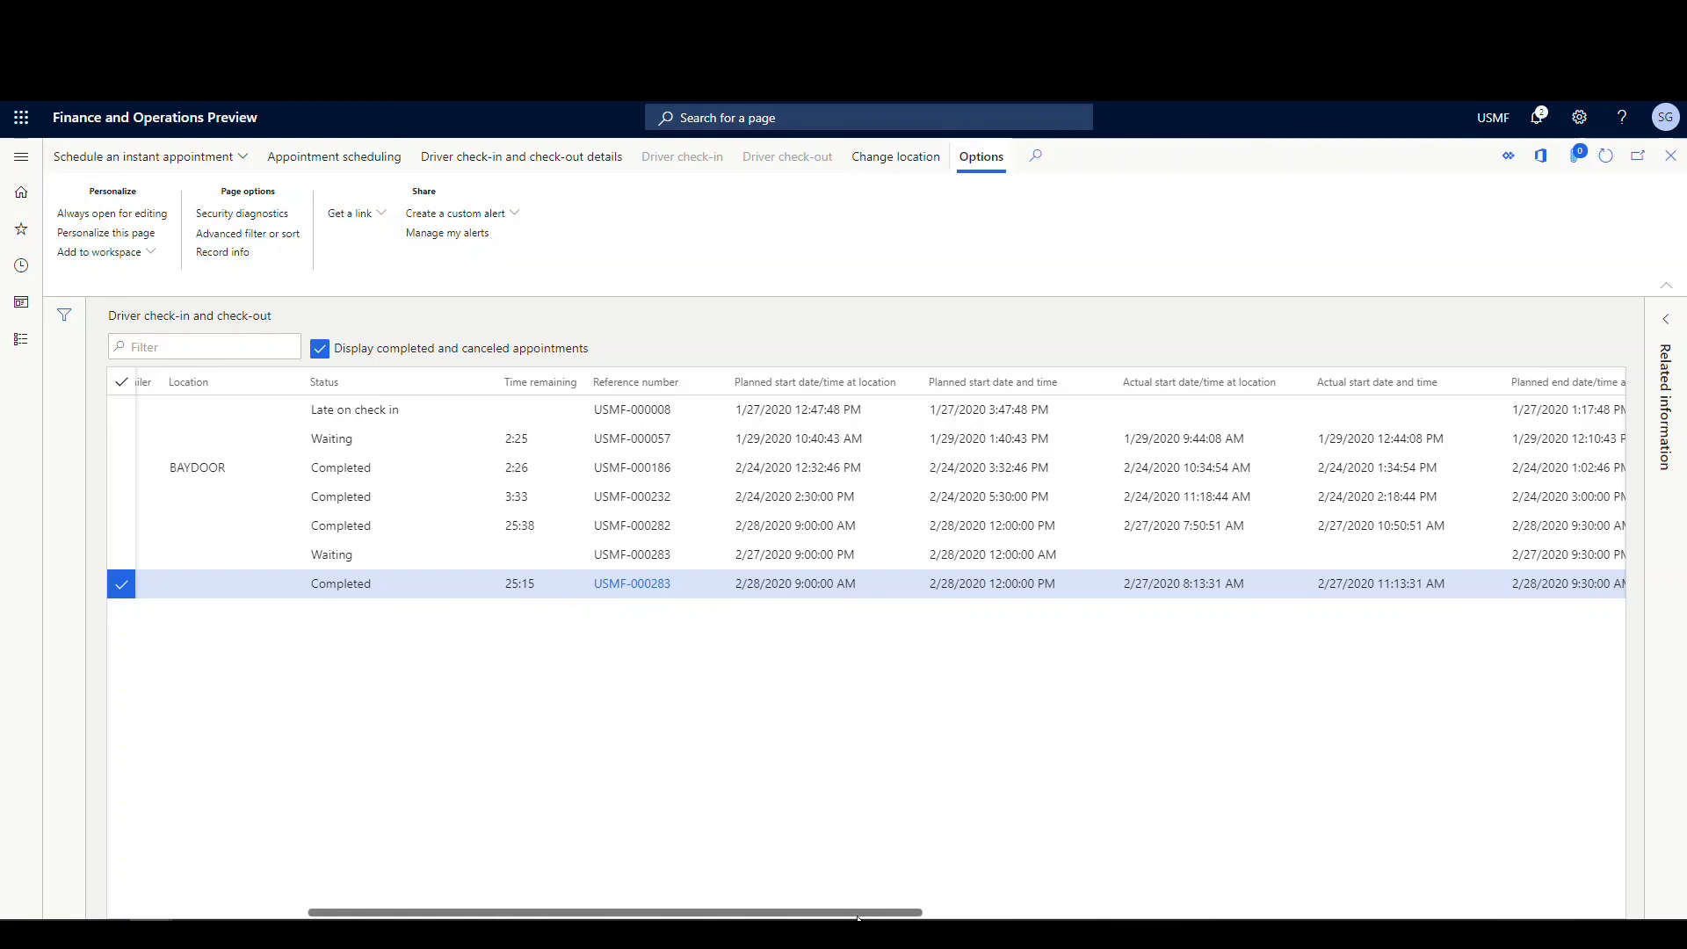
pyautogui.moveTo(859, 916); pyautogui.dragTo(1253, 914)
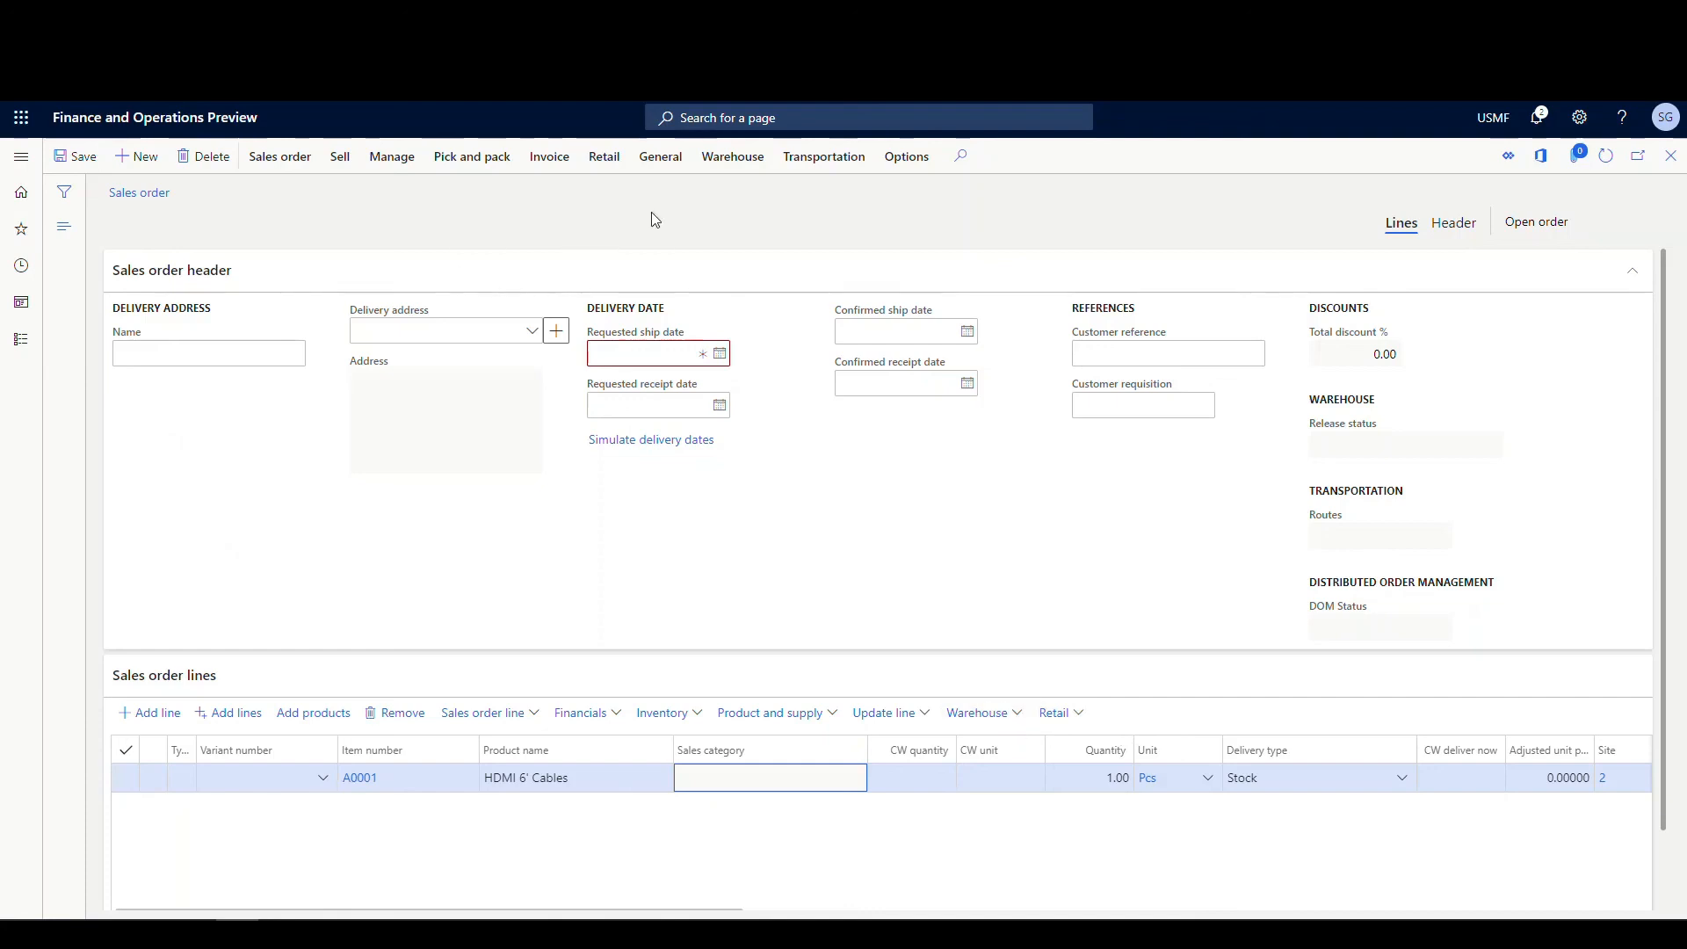
# Open the load planning workbench from the HDMI 6' Cables sales order and open appointment scheduling for its load
pyautogui.click(733, 156)
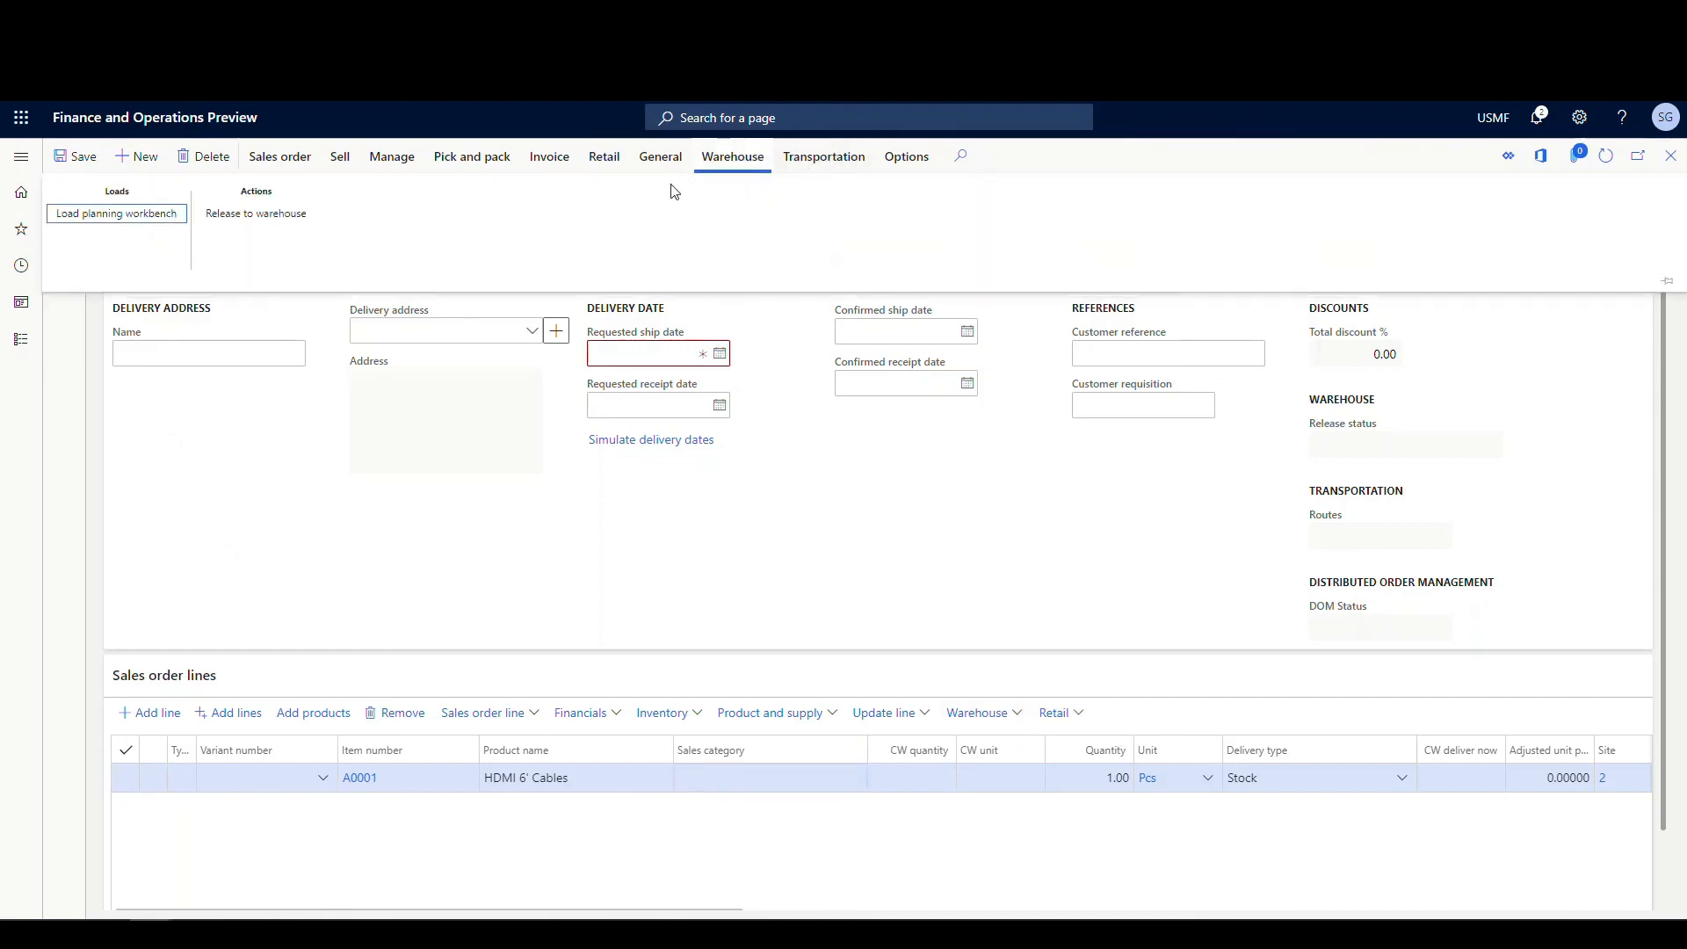
pyautogui.click(116, 220)
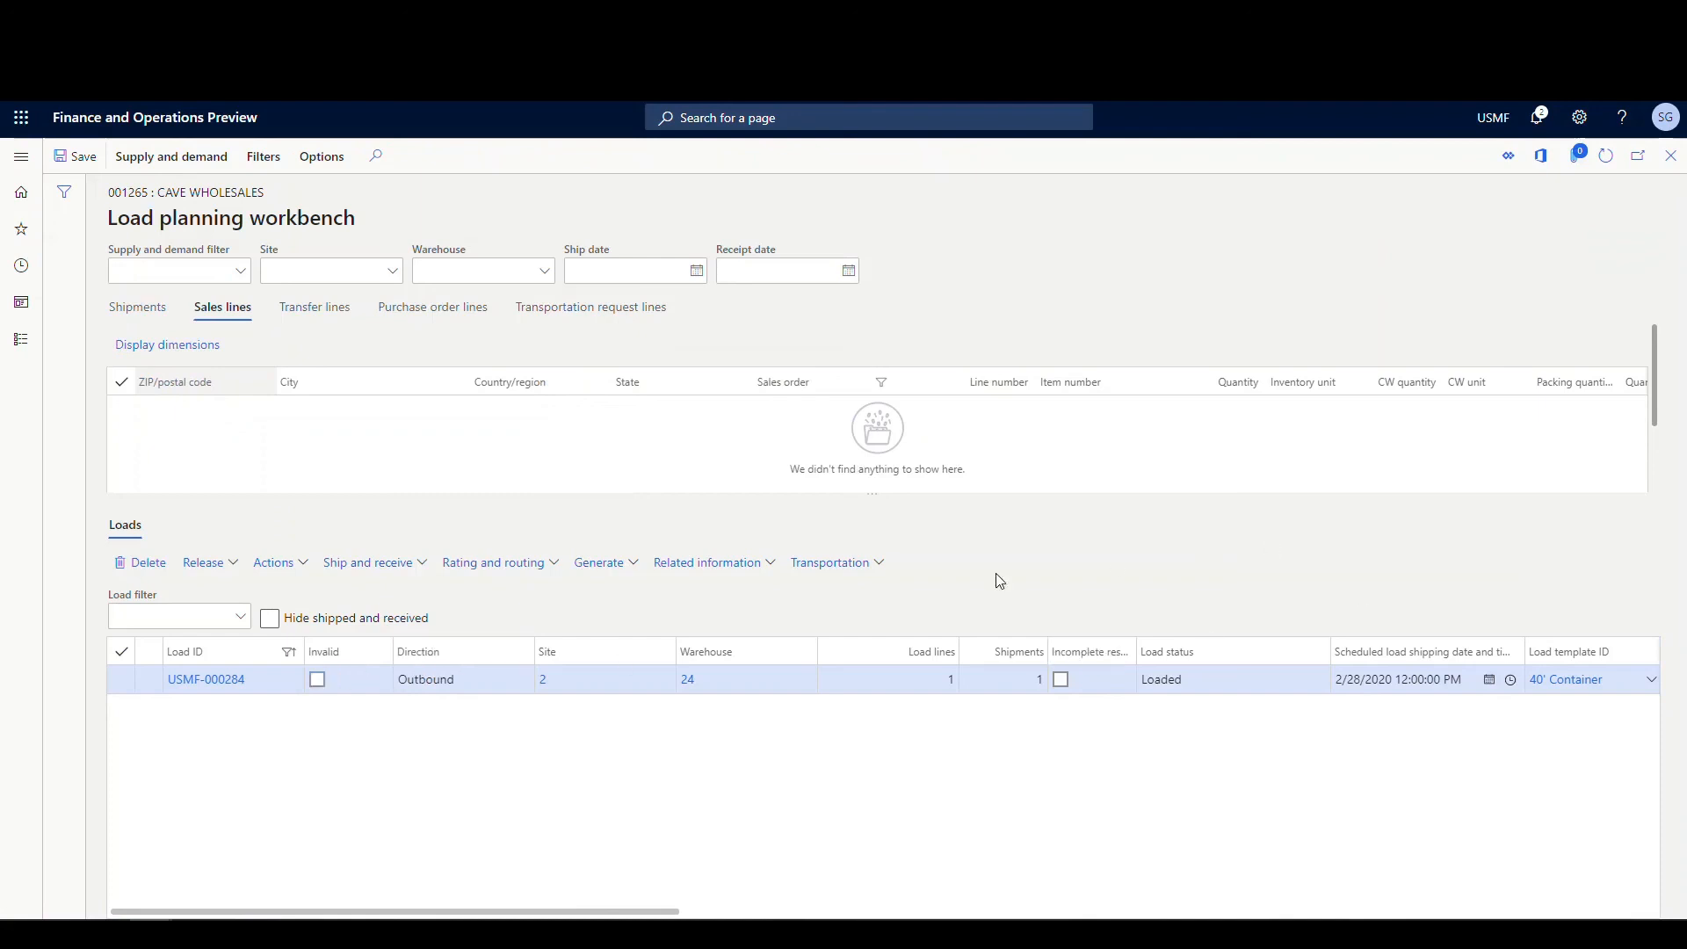
pyautogui.click(886, 569)
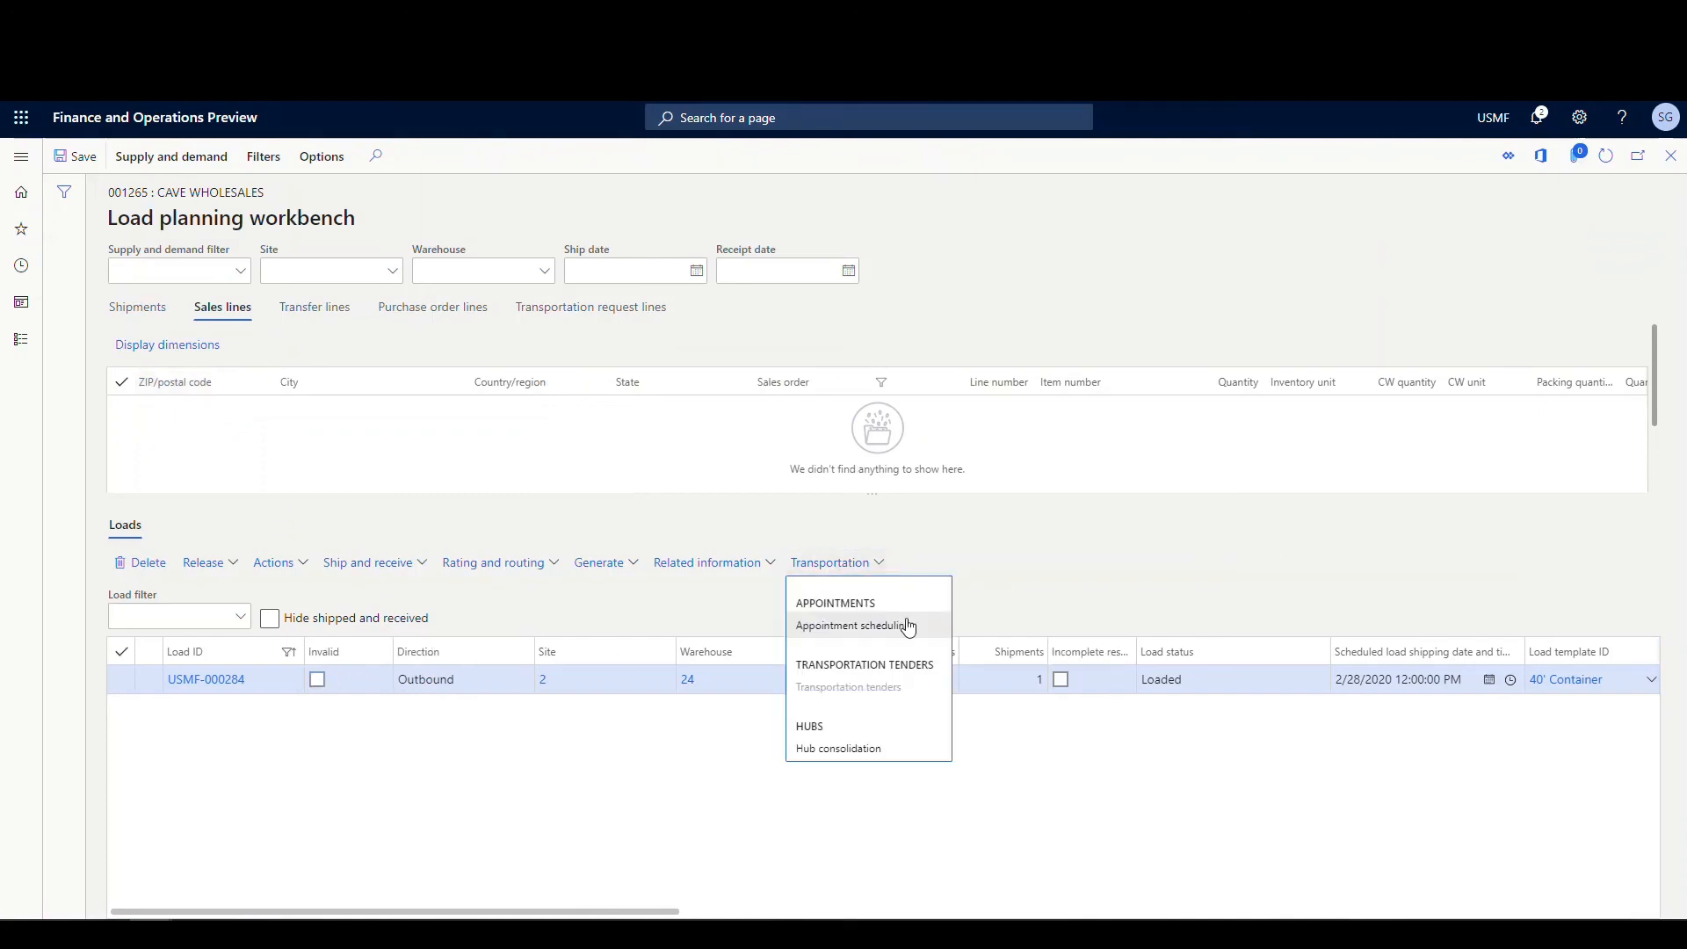
pyautogui.click(887, 629)
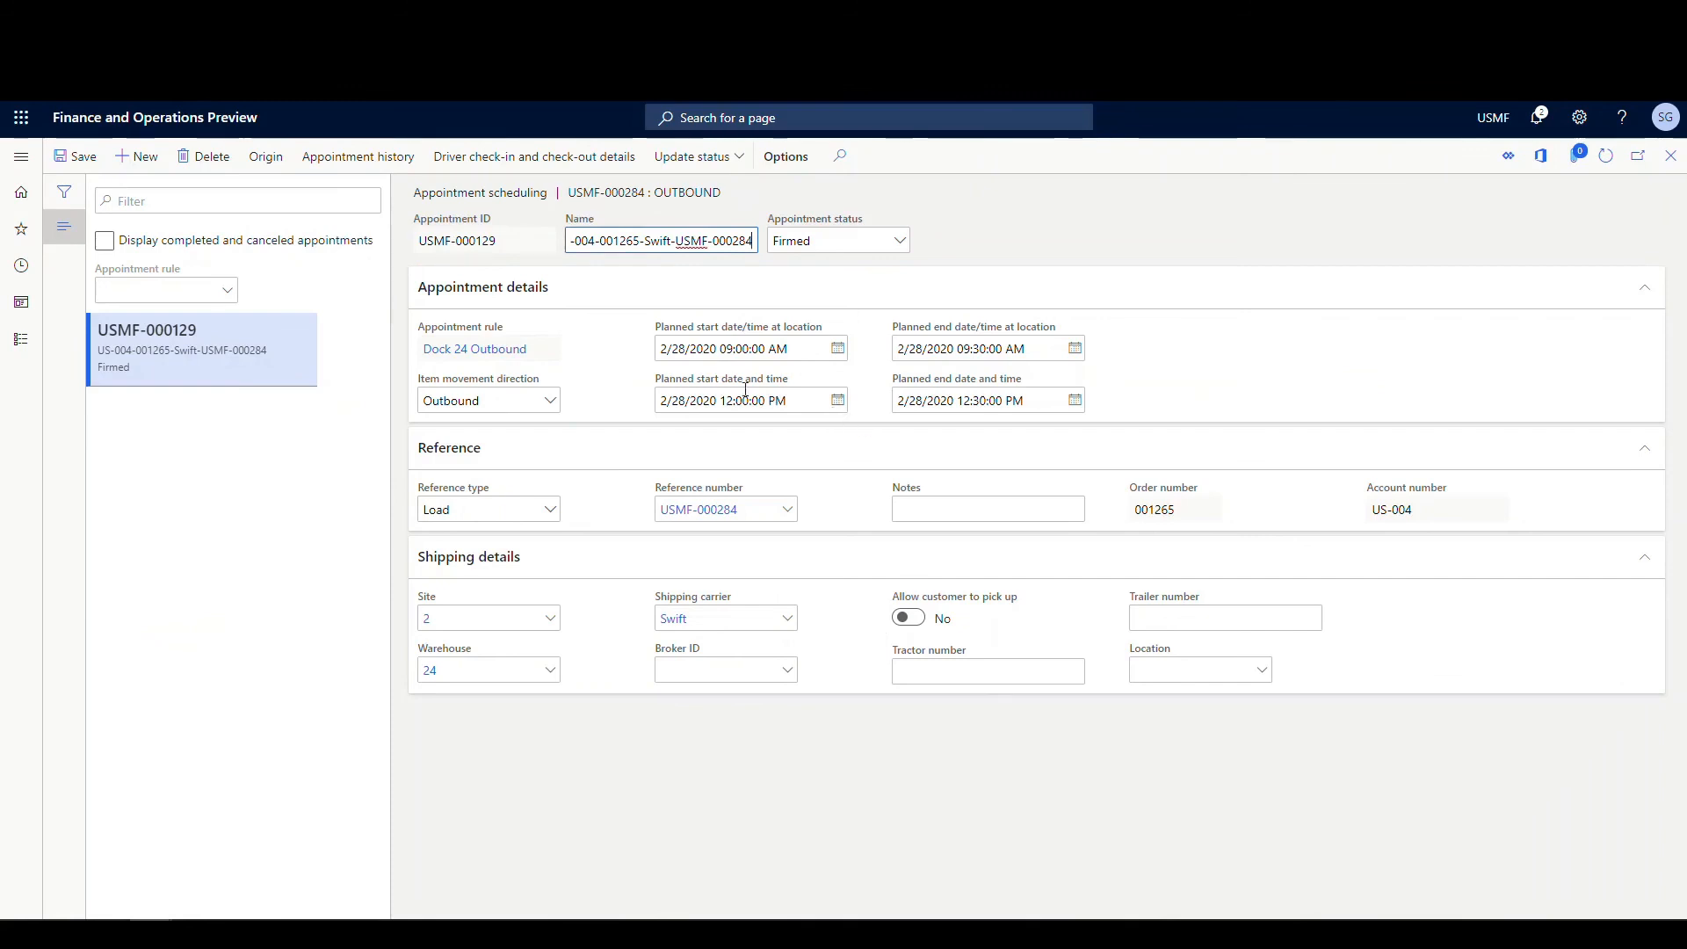
# Cancel the load's firmed appointment with the reason Equipment breakdown and the note "Truck broke down."
pyautogui.click(738, 156)
pyautogui.click(661, 190)
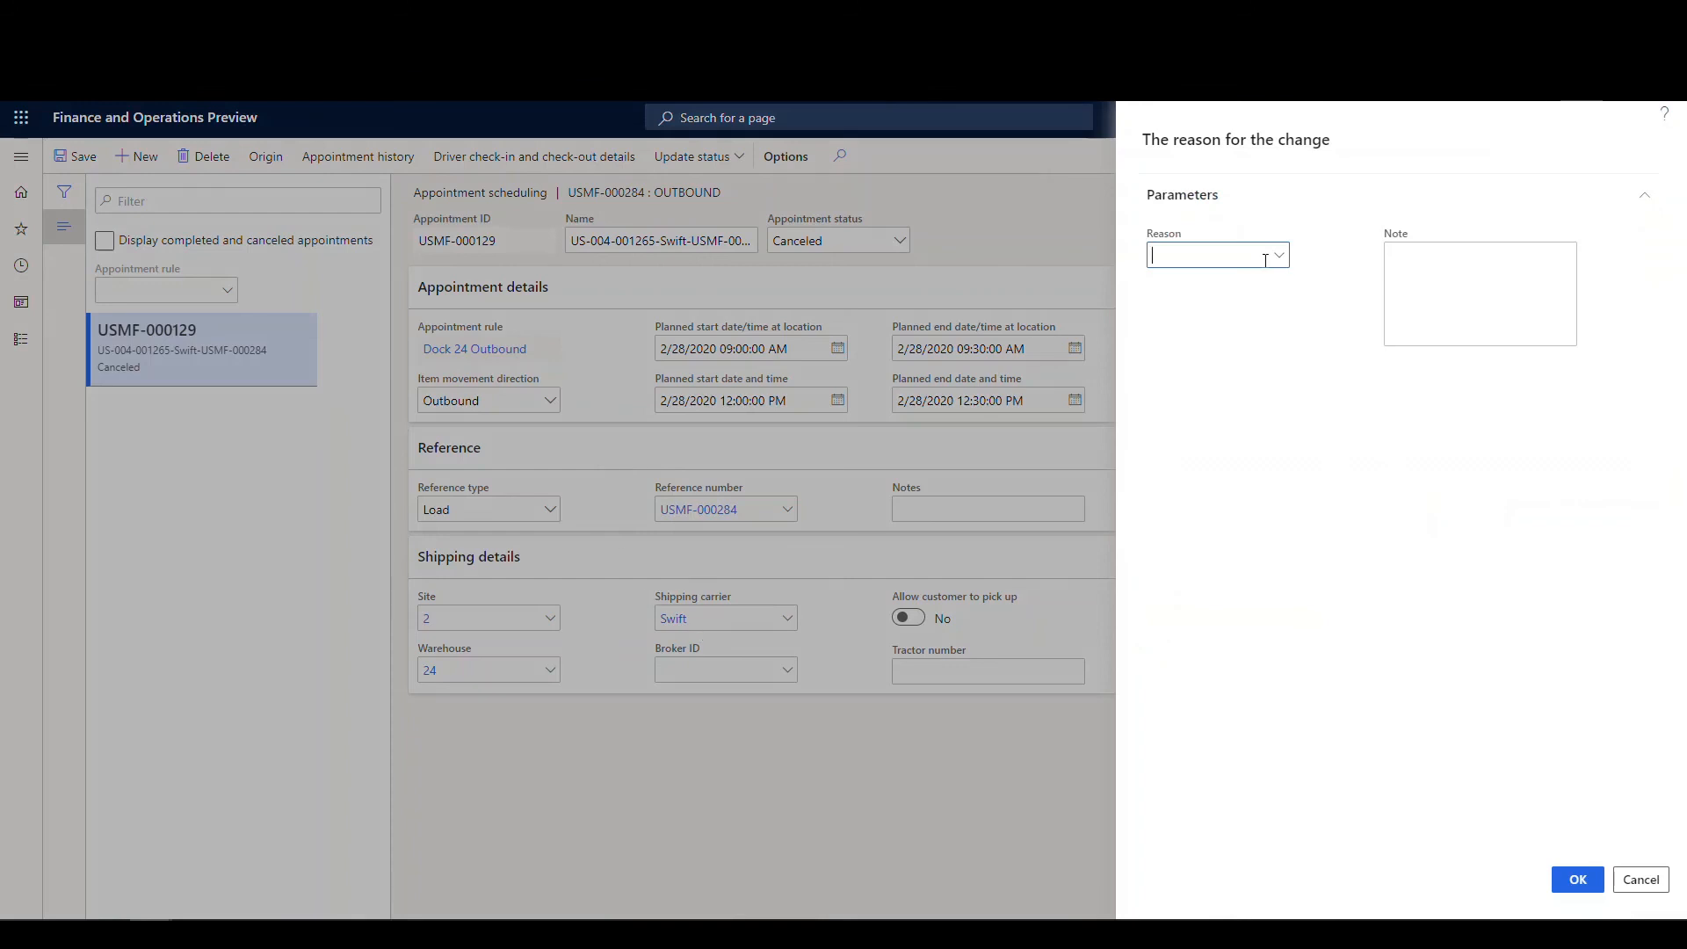
pyautogui.click(1279, 256)
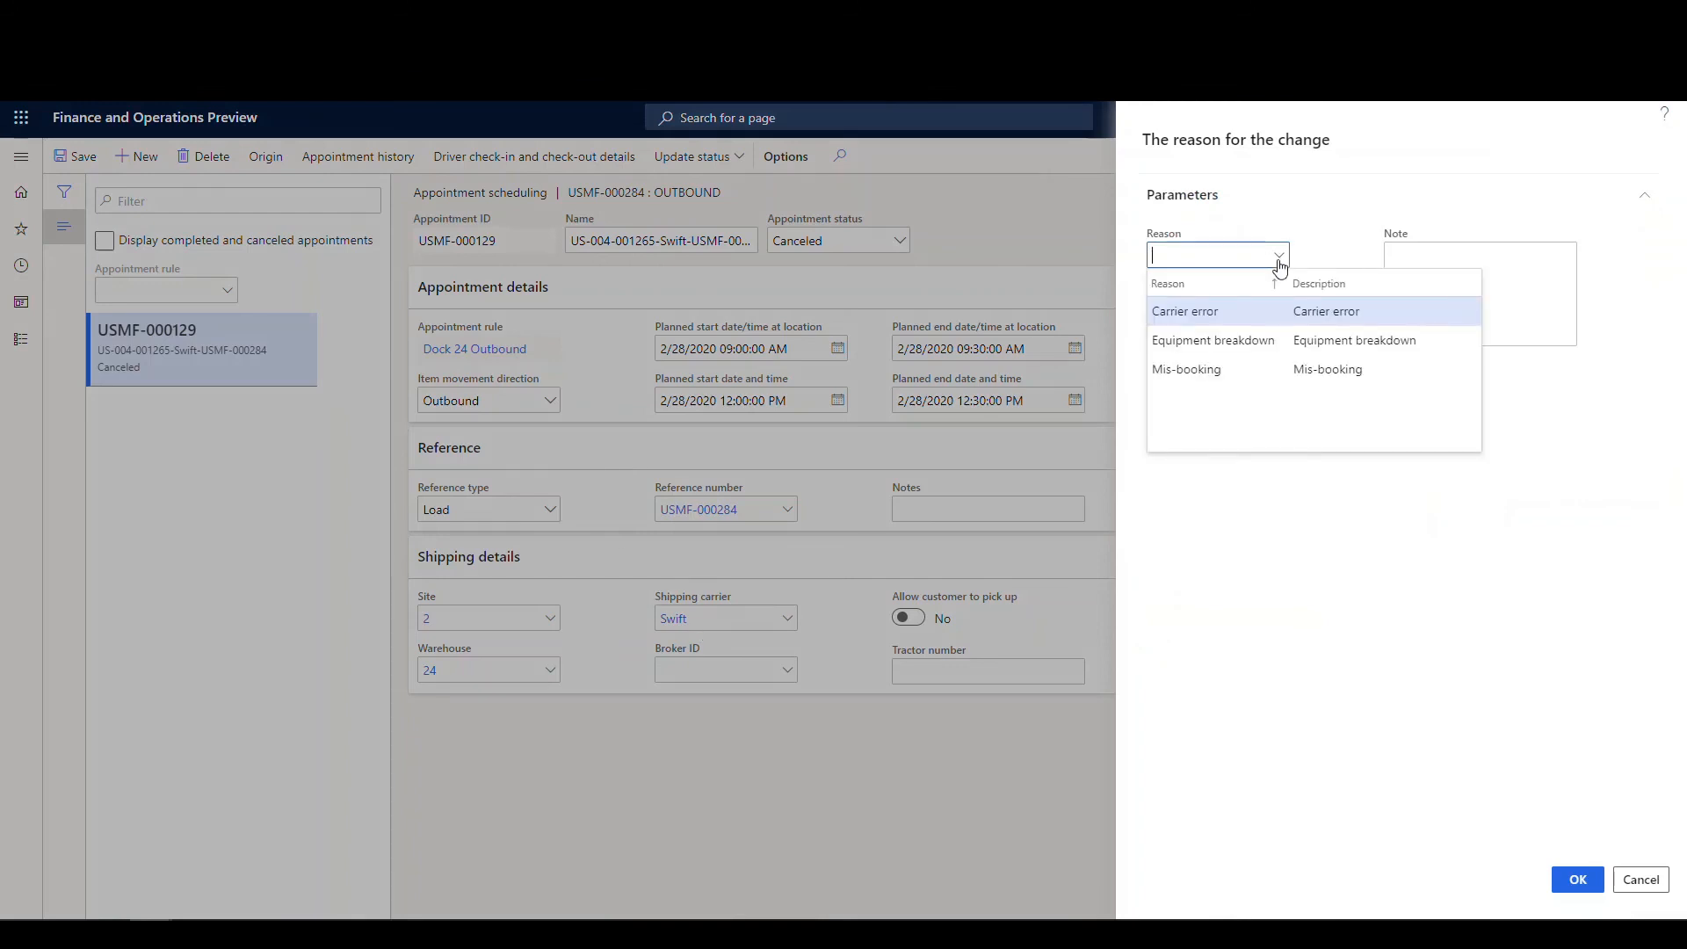
pyautogui.click(1221, 343)
pyautogui.click(1468, 308)
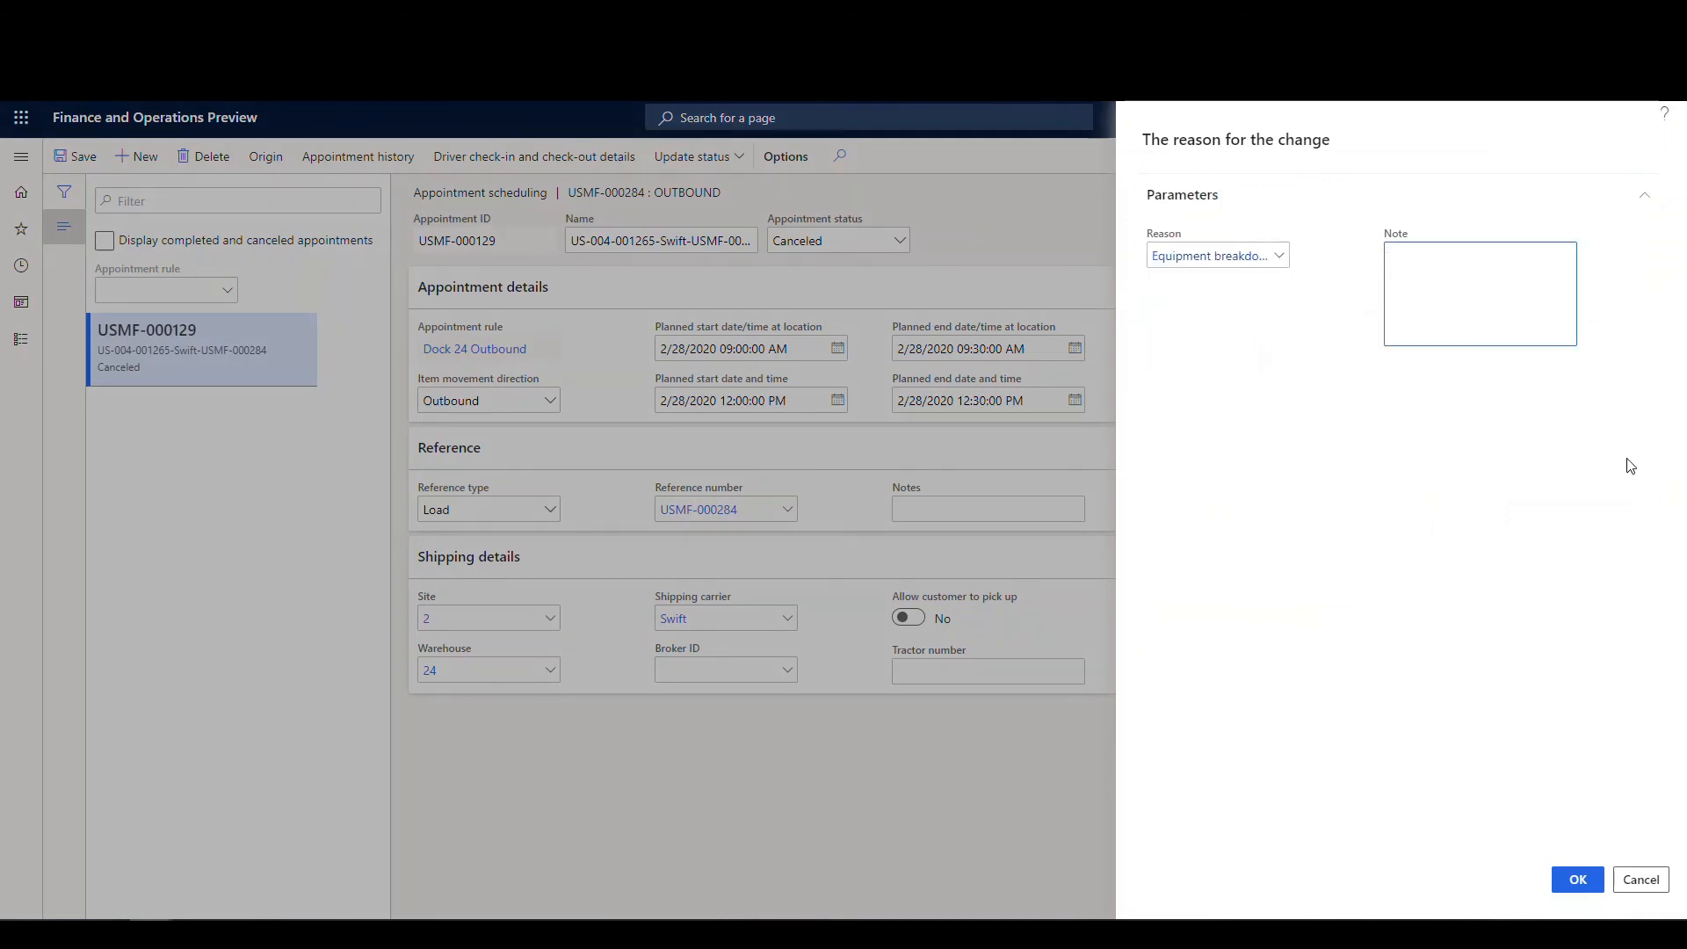
pyautogui.write('Truck broke down.')
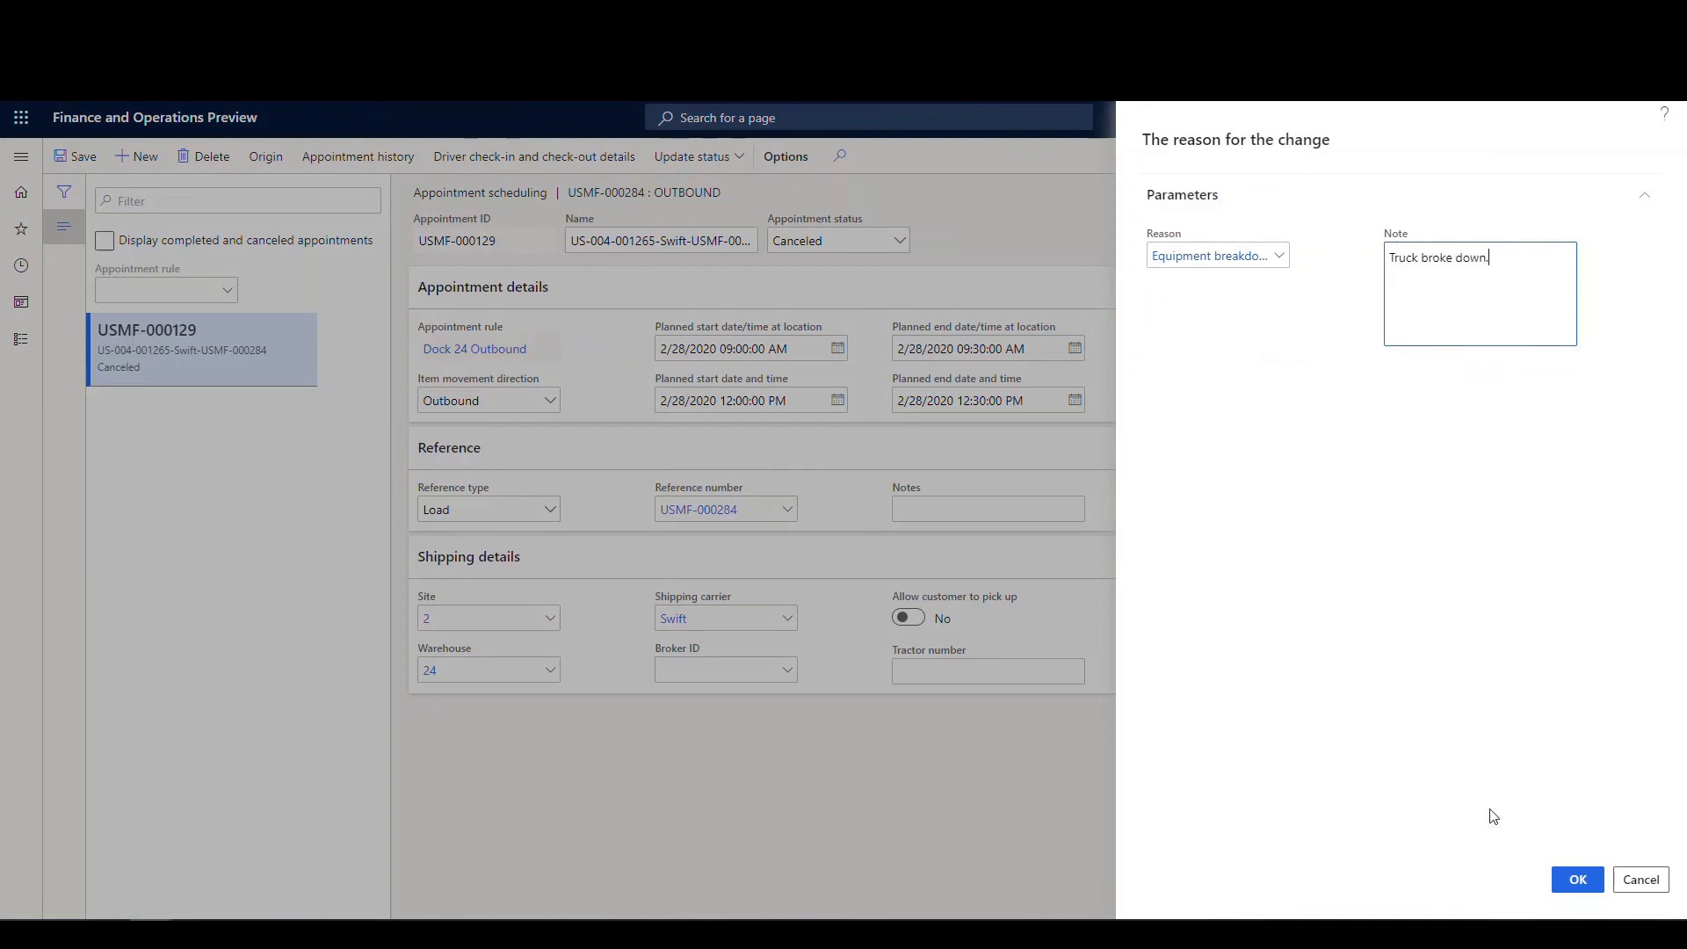
pyautogui.click(1577, 879)
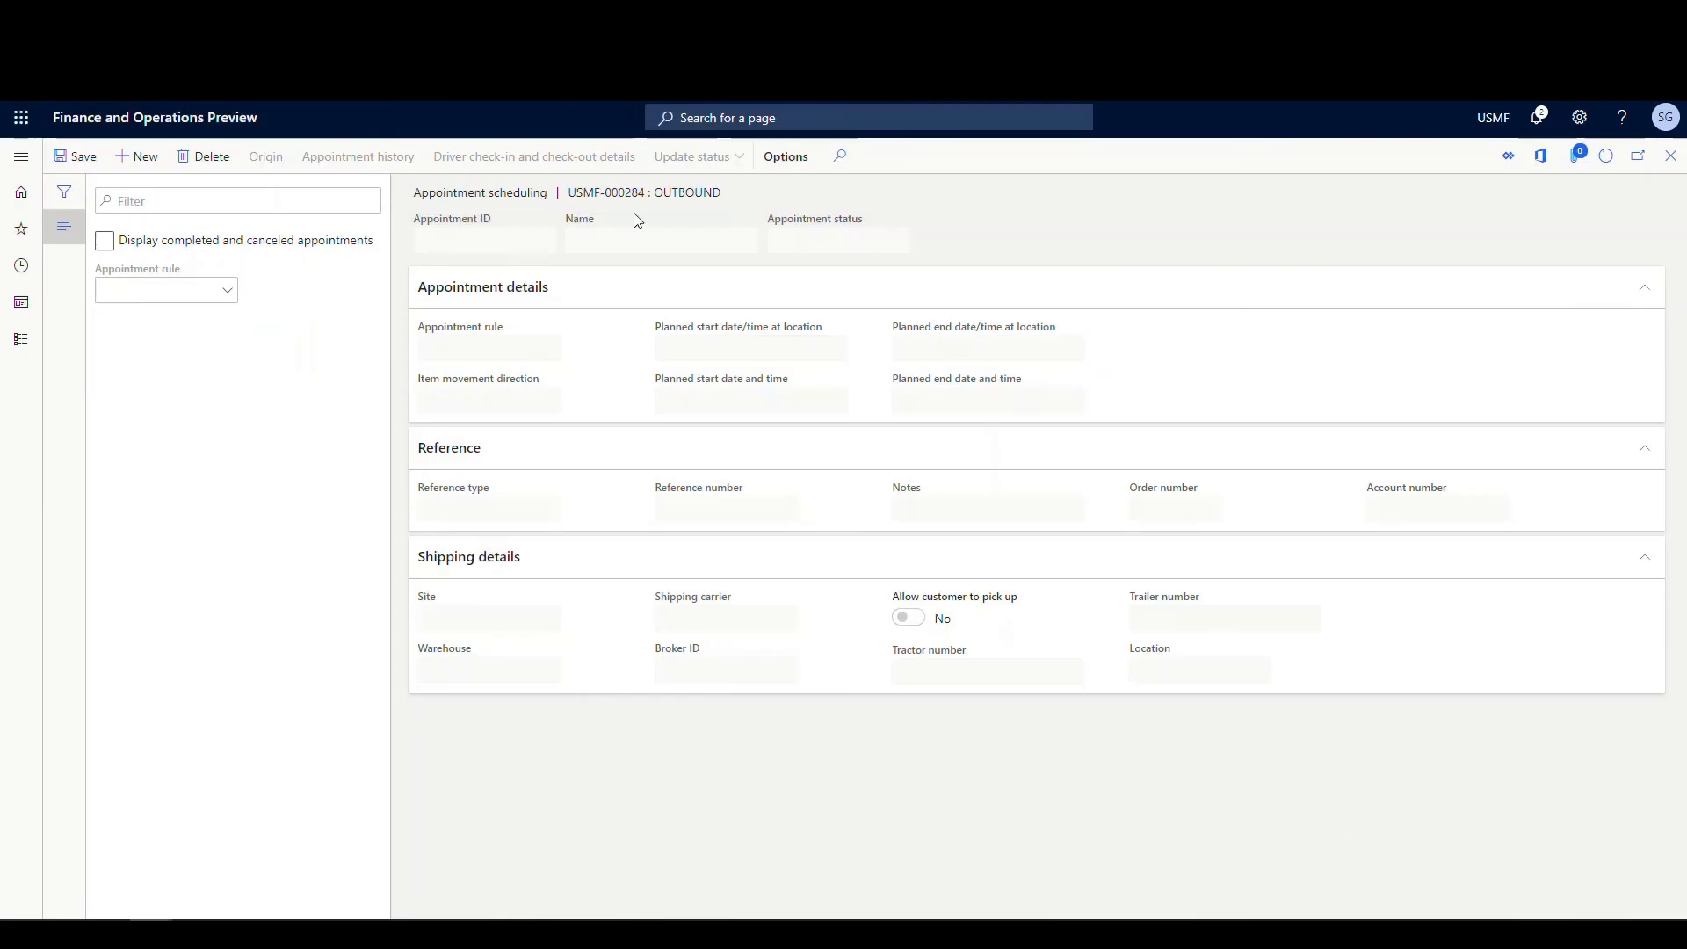
# Display completed and canceled appointments for the load, examine the canceled appointment's history and close it
pyautogui.click(104, 242)
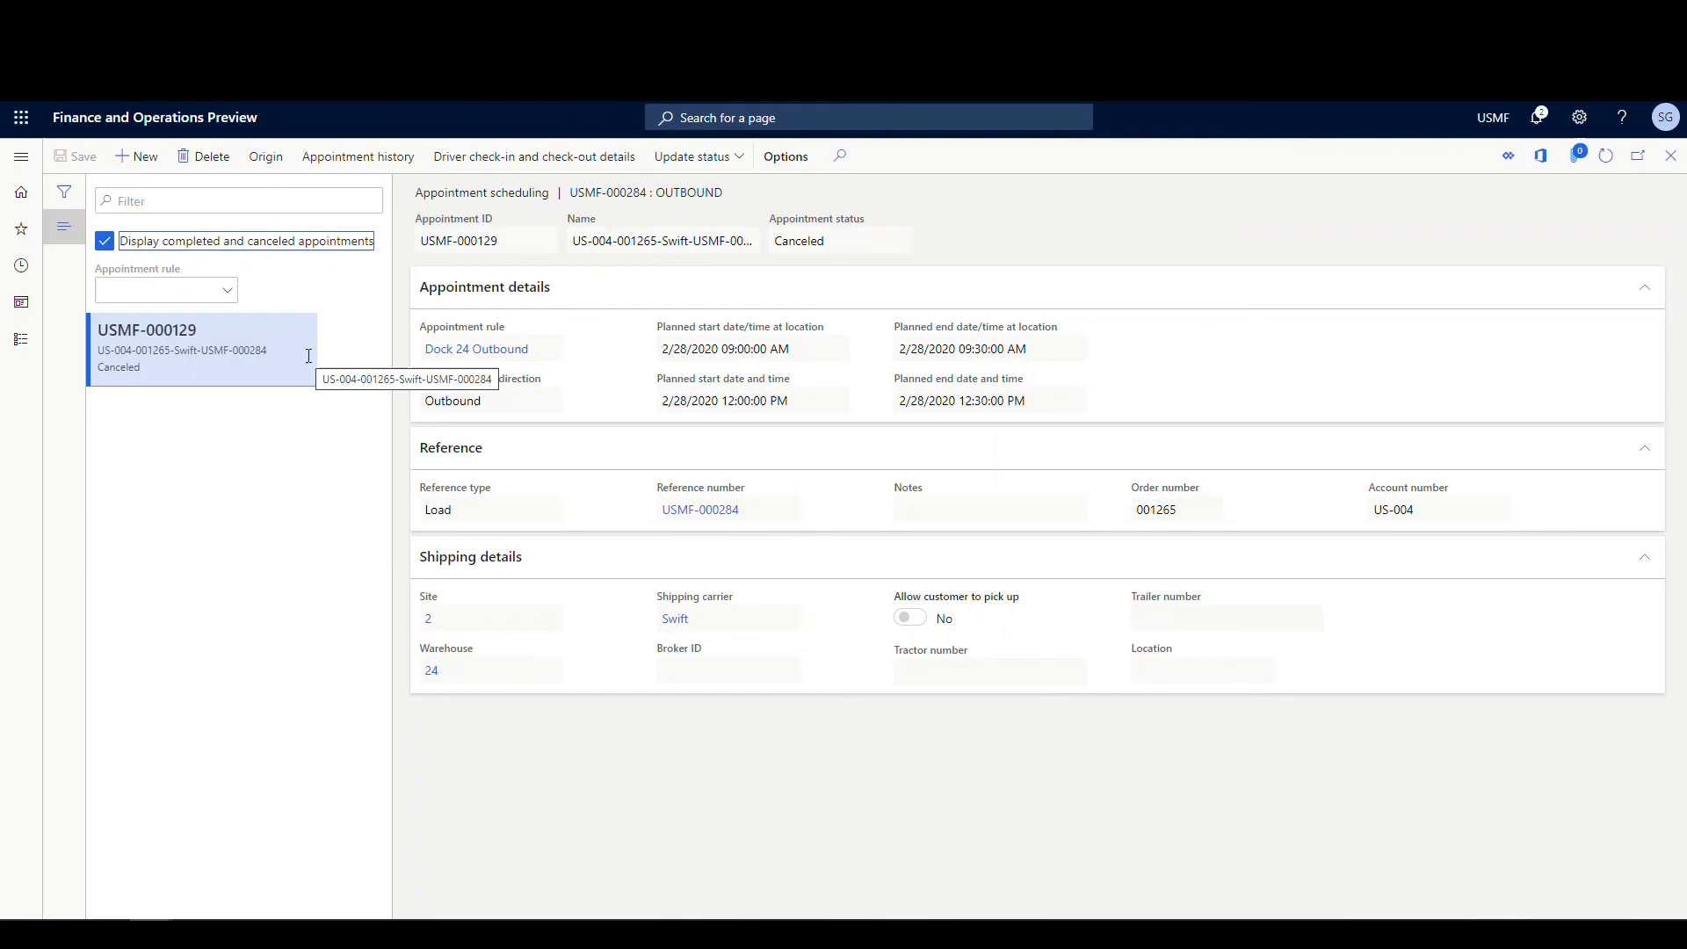
pyautogui.click(385, 157)
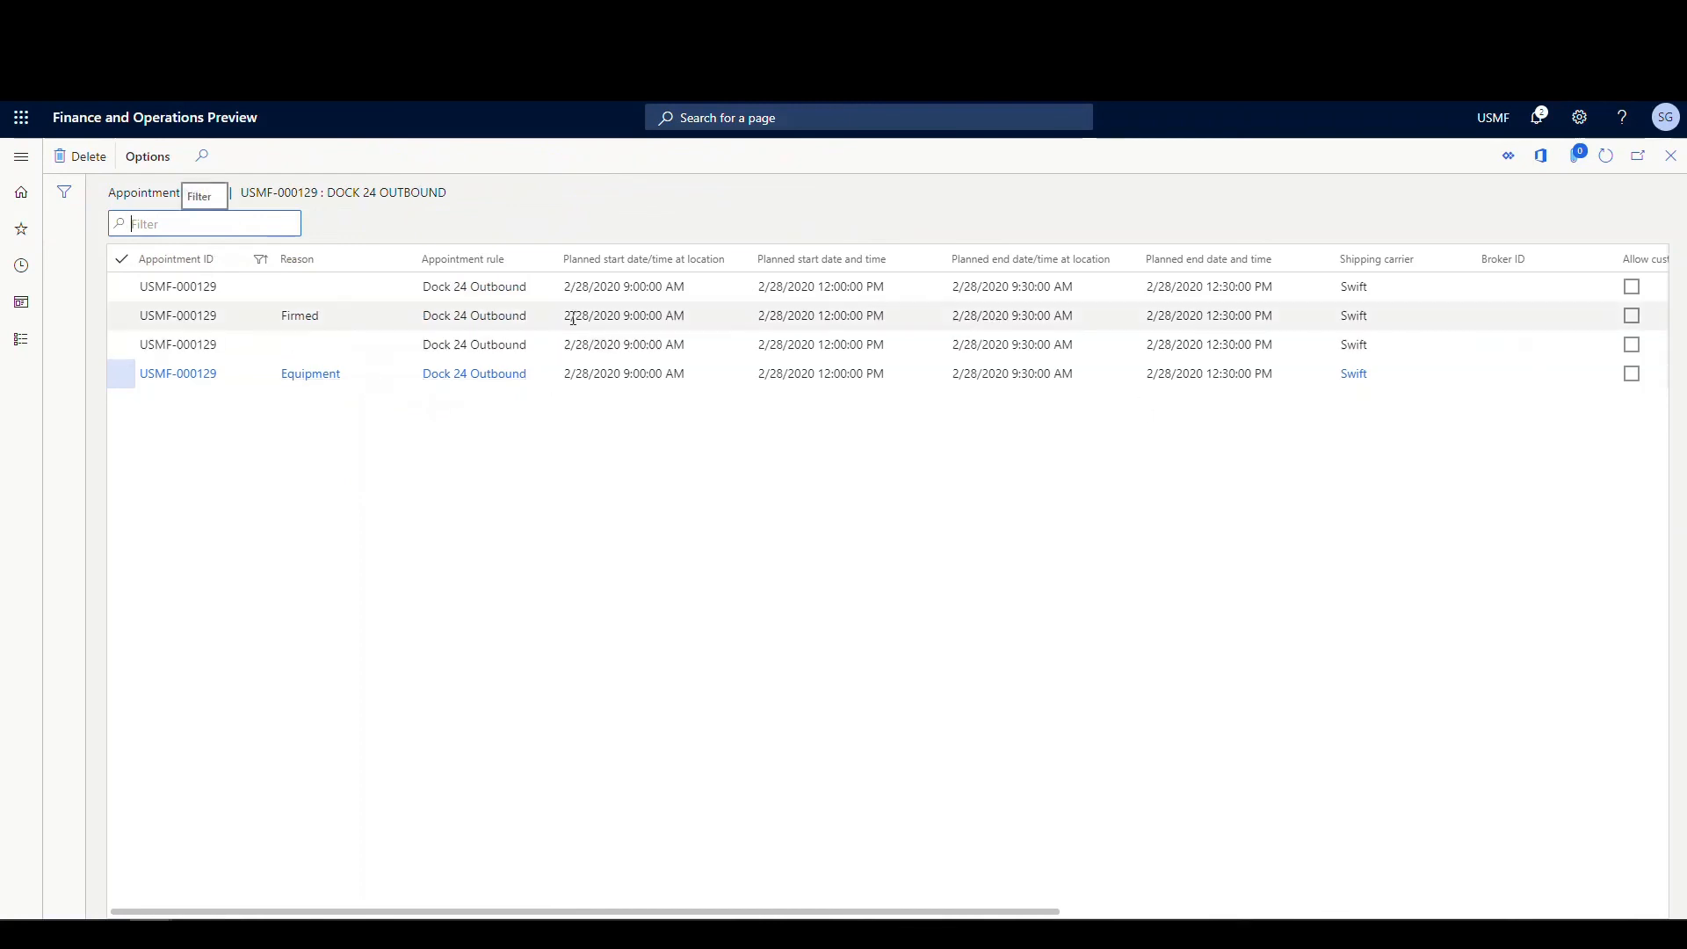
pyautogui.click(1669, 155)
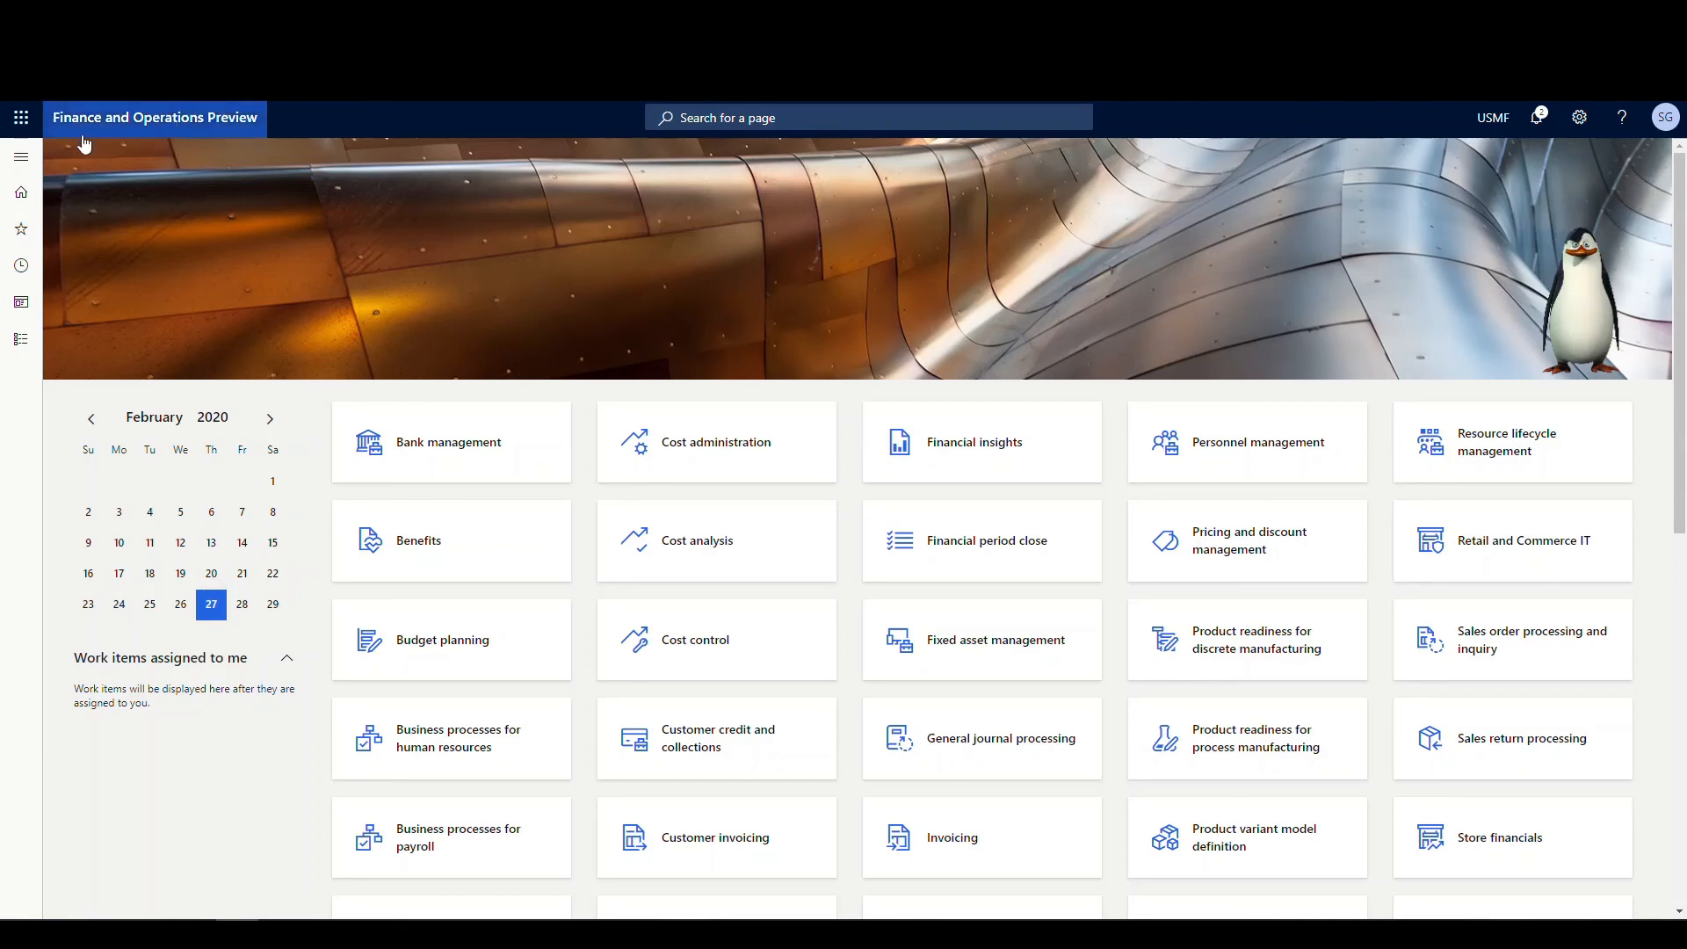
# Open the Mobile device menu items page in the Warehouse management module
pyautogui.click(21, 157)
pyautogui.scroll(-5, 125, 300)
pyautogui.scroll(-3, 125, 301)
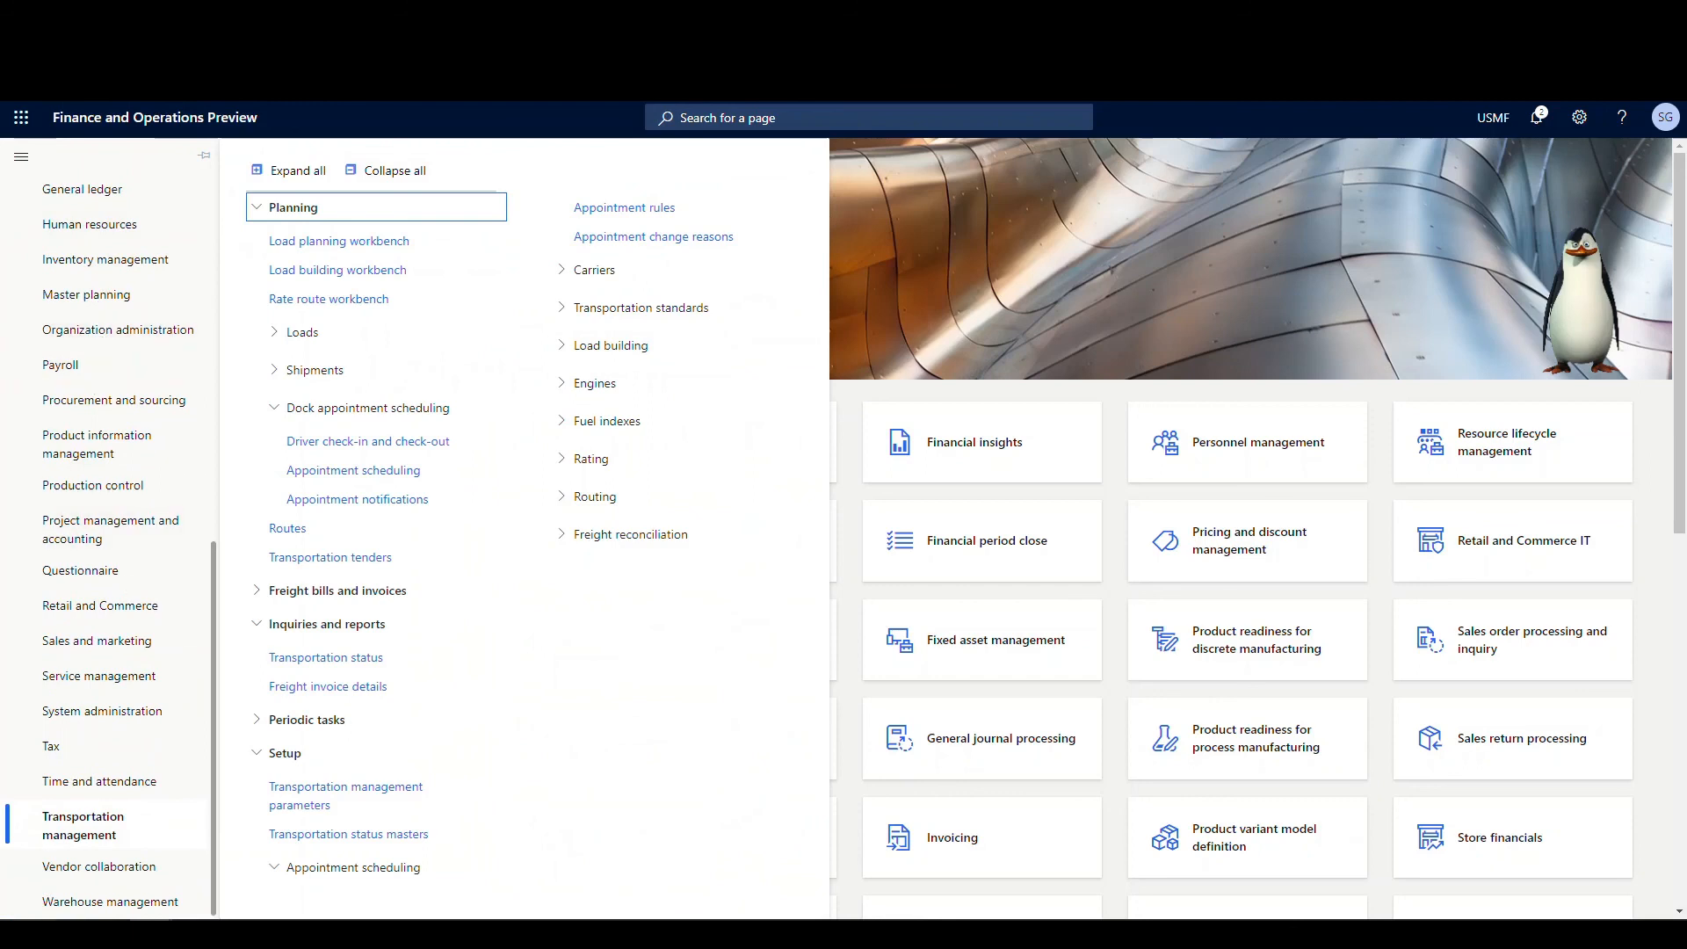
pyautogui.click(96, 905)
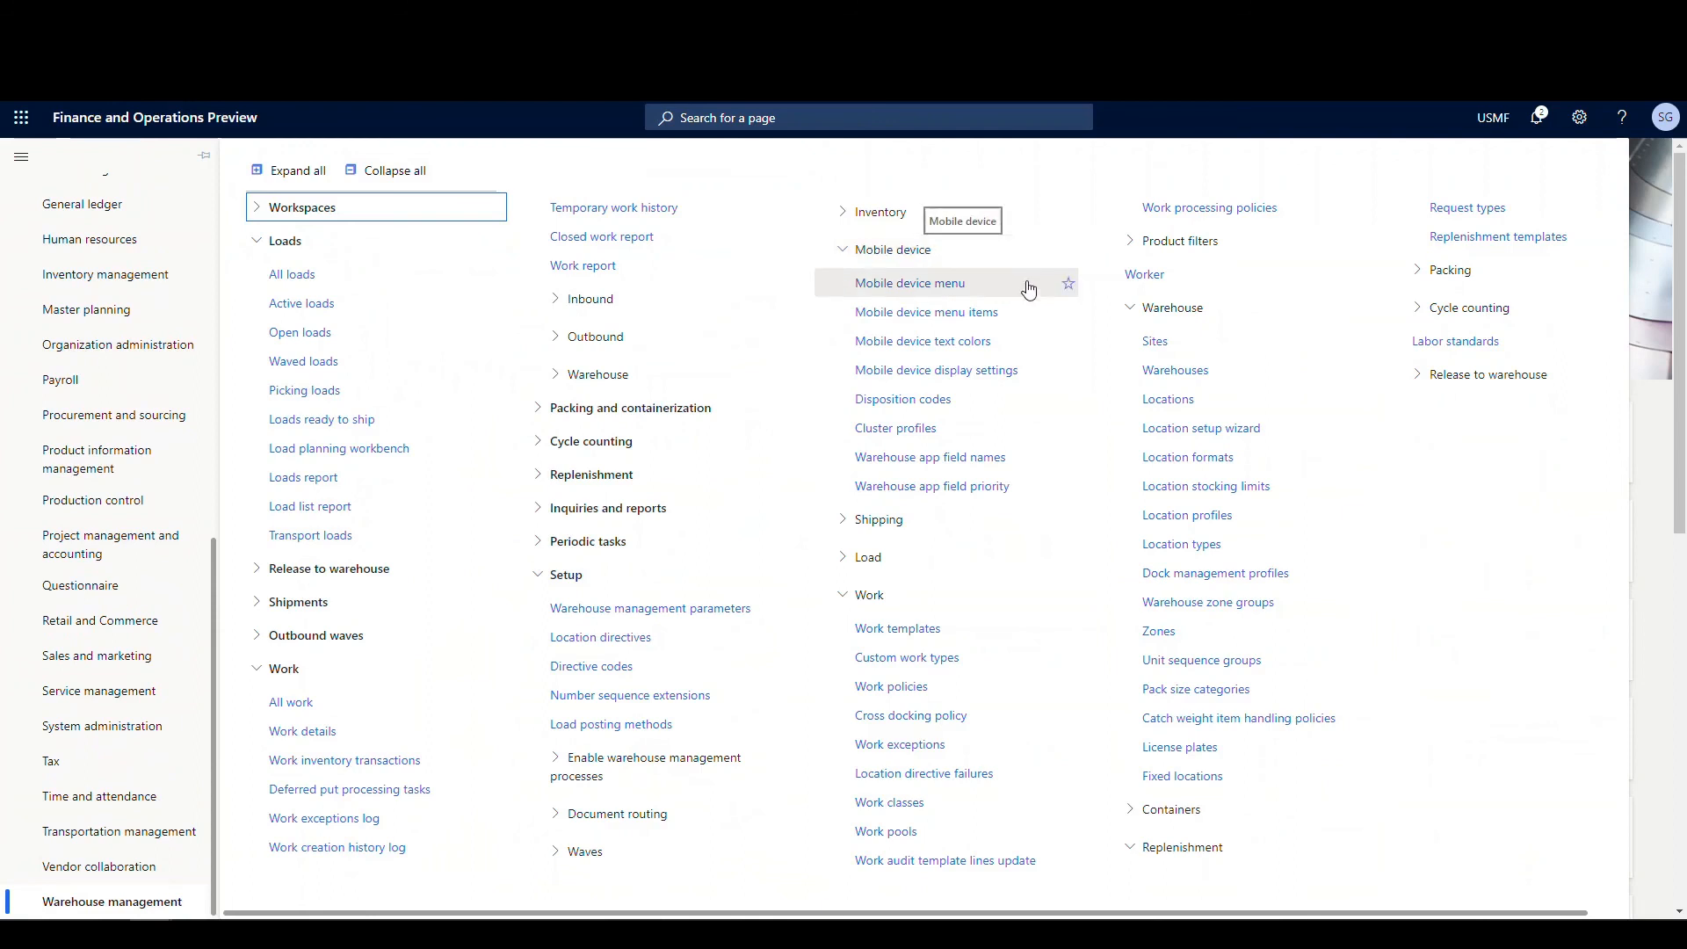
pyautogui.click(965, 315)
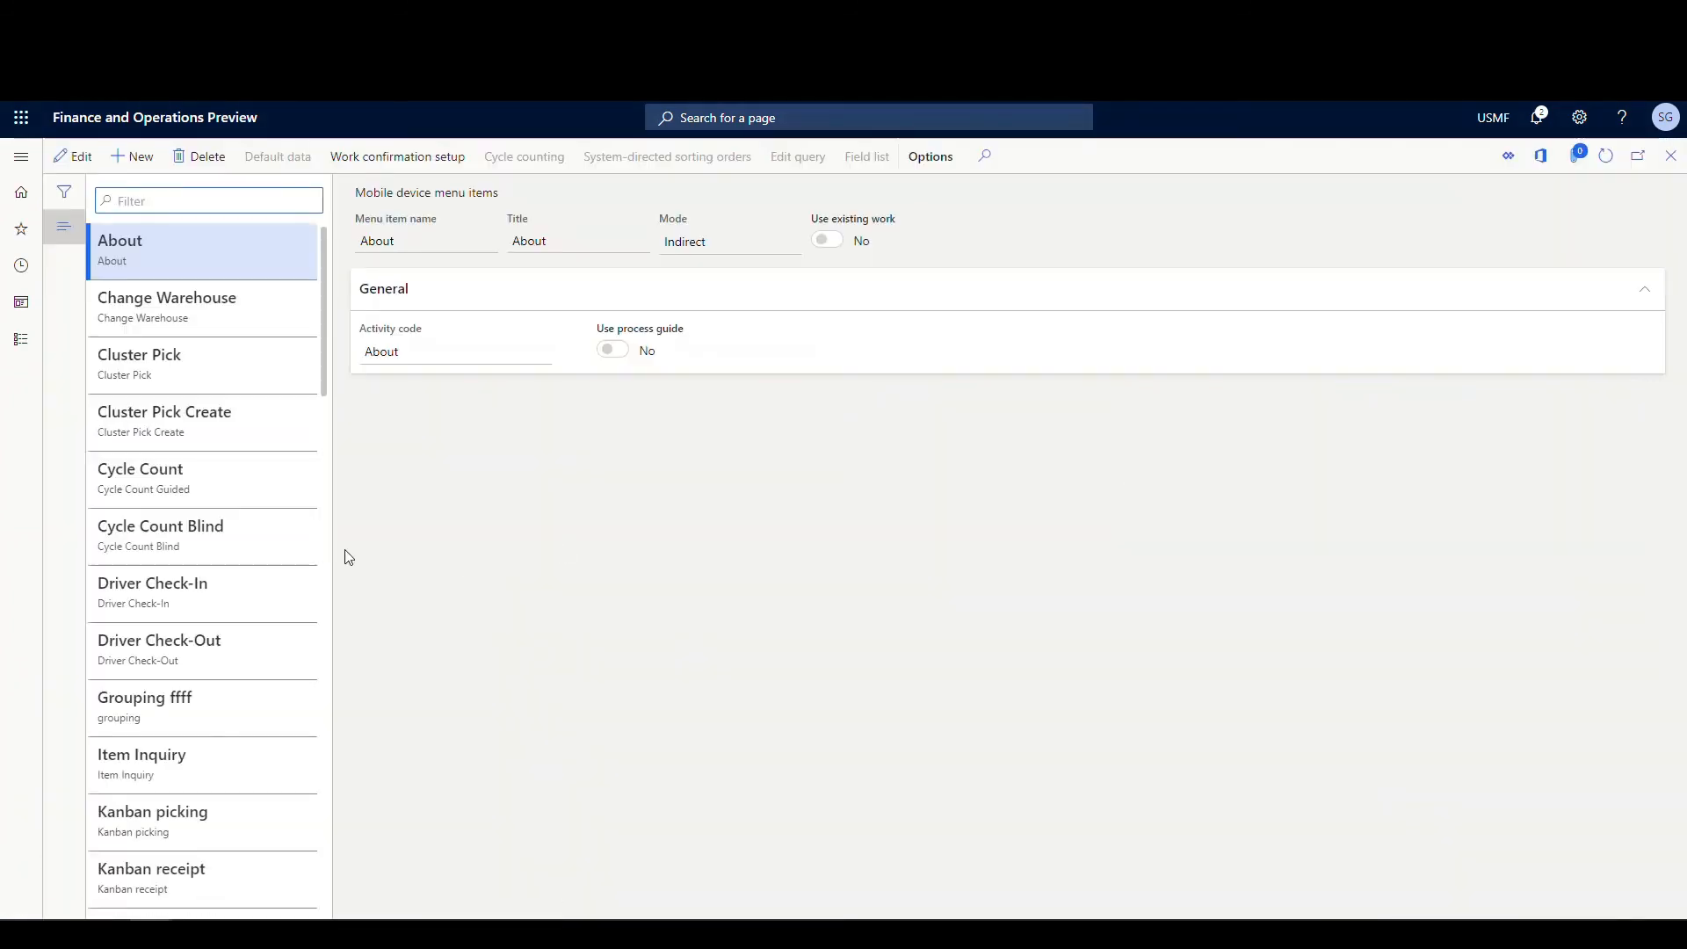
# Examine the mode and activity code of the Driver Check-In and Driver Check-Out menu items
pyautogui.scroll(-2, 273, 471)
pyautogui.click(234, 438)
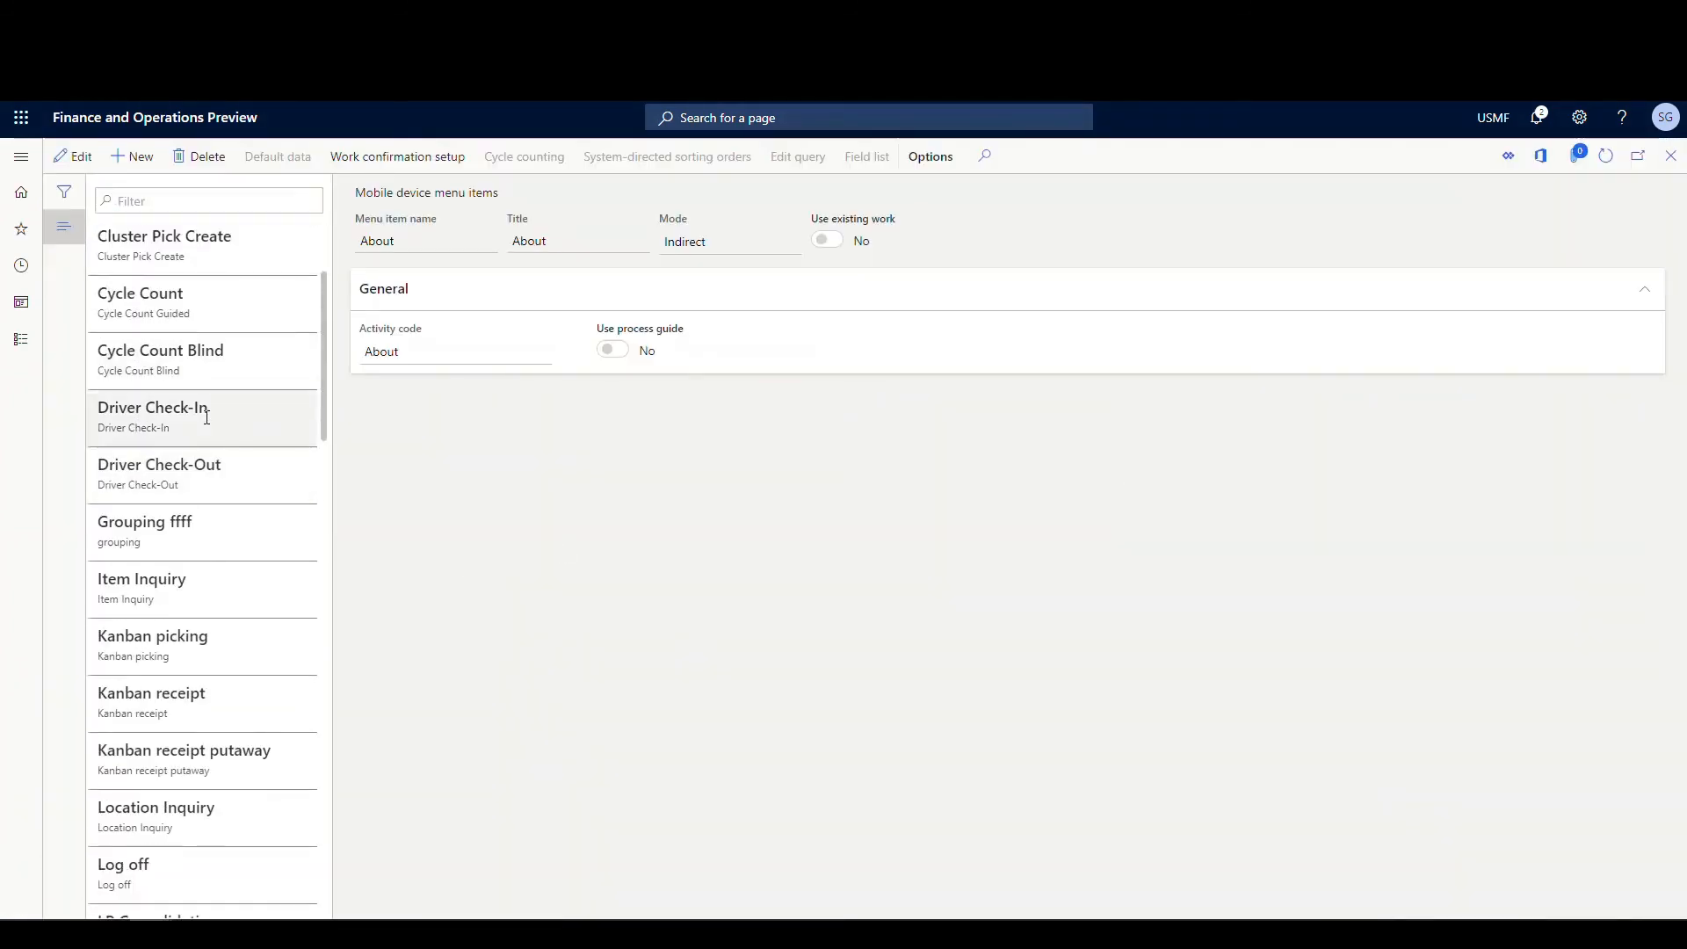
pyautogui.click(250, 464)
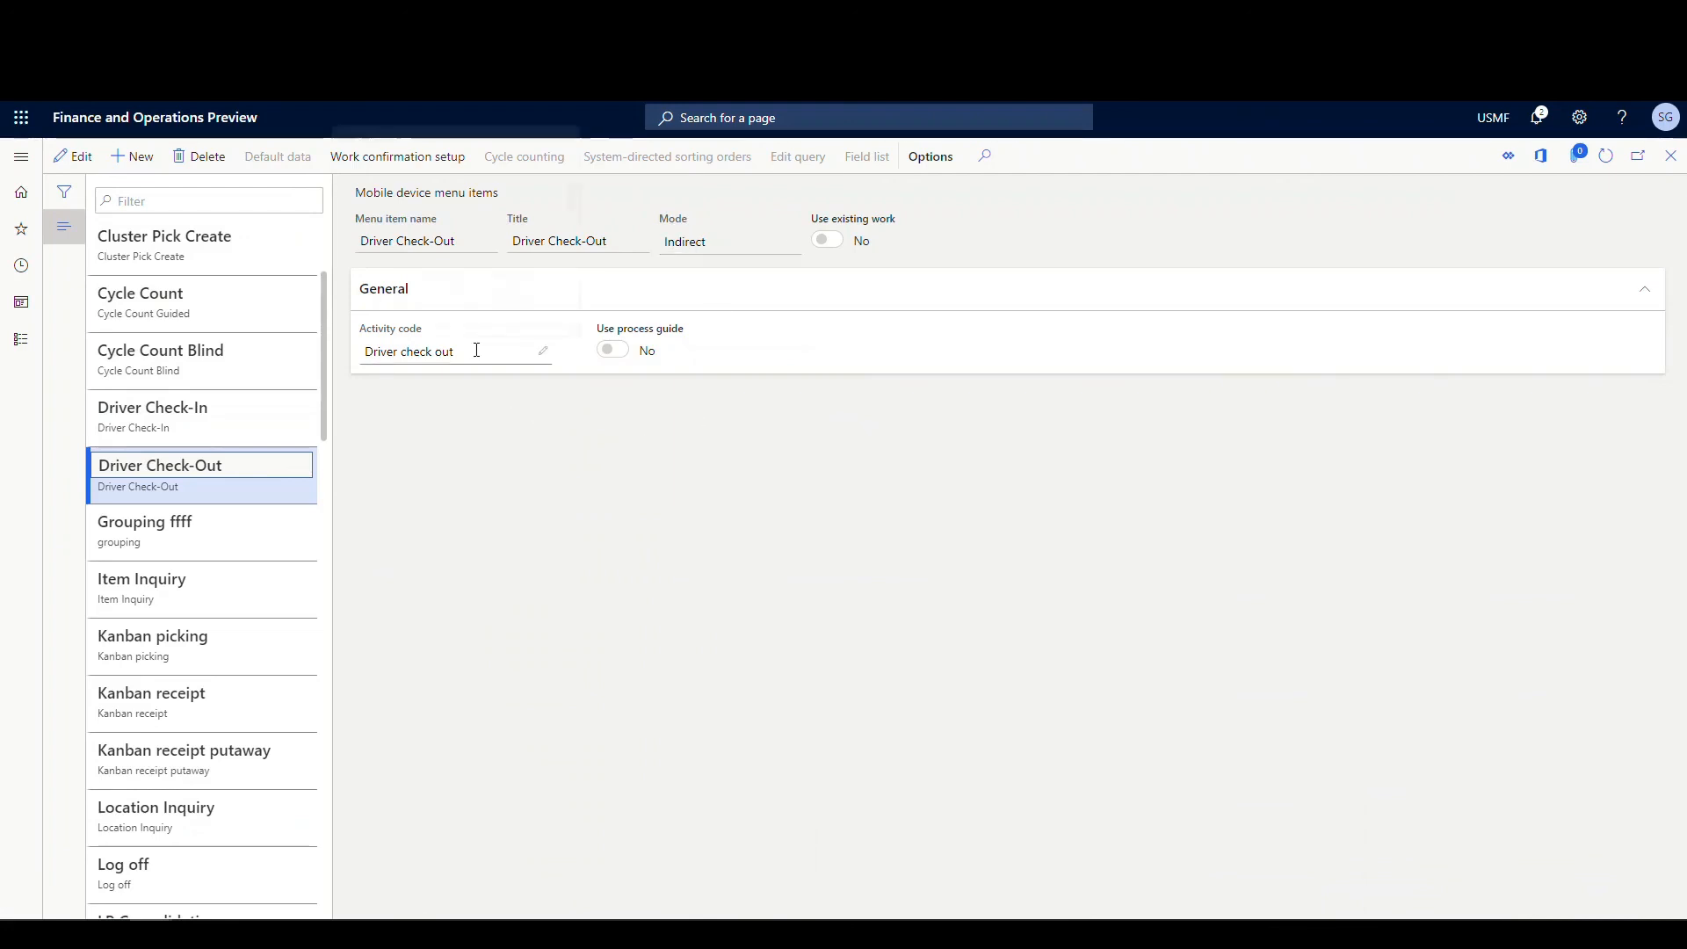
pyautogui.click(238, 420)
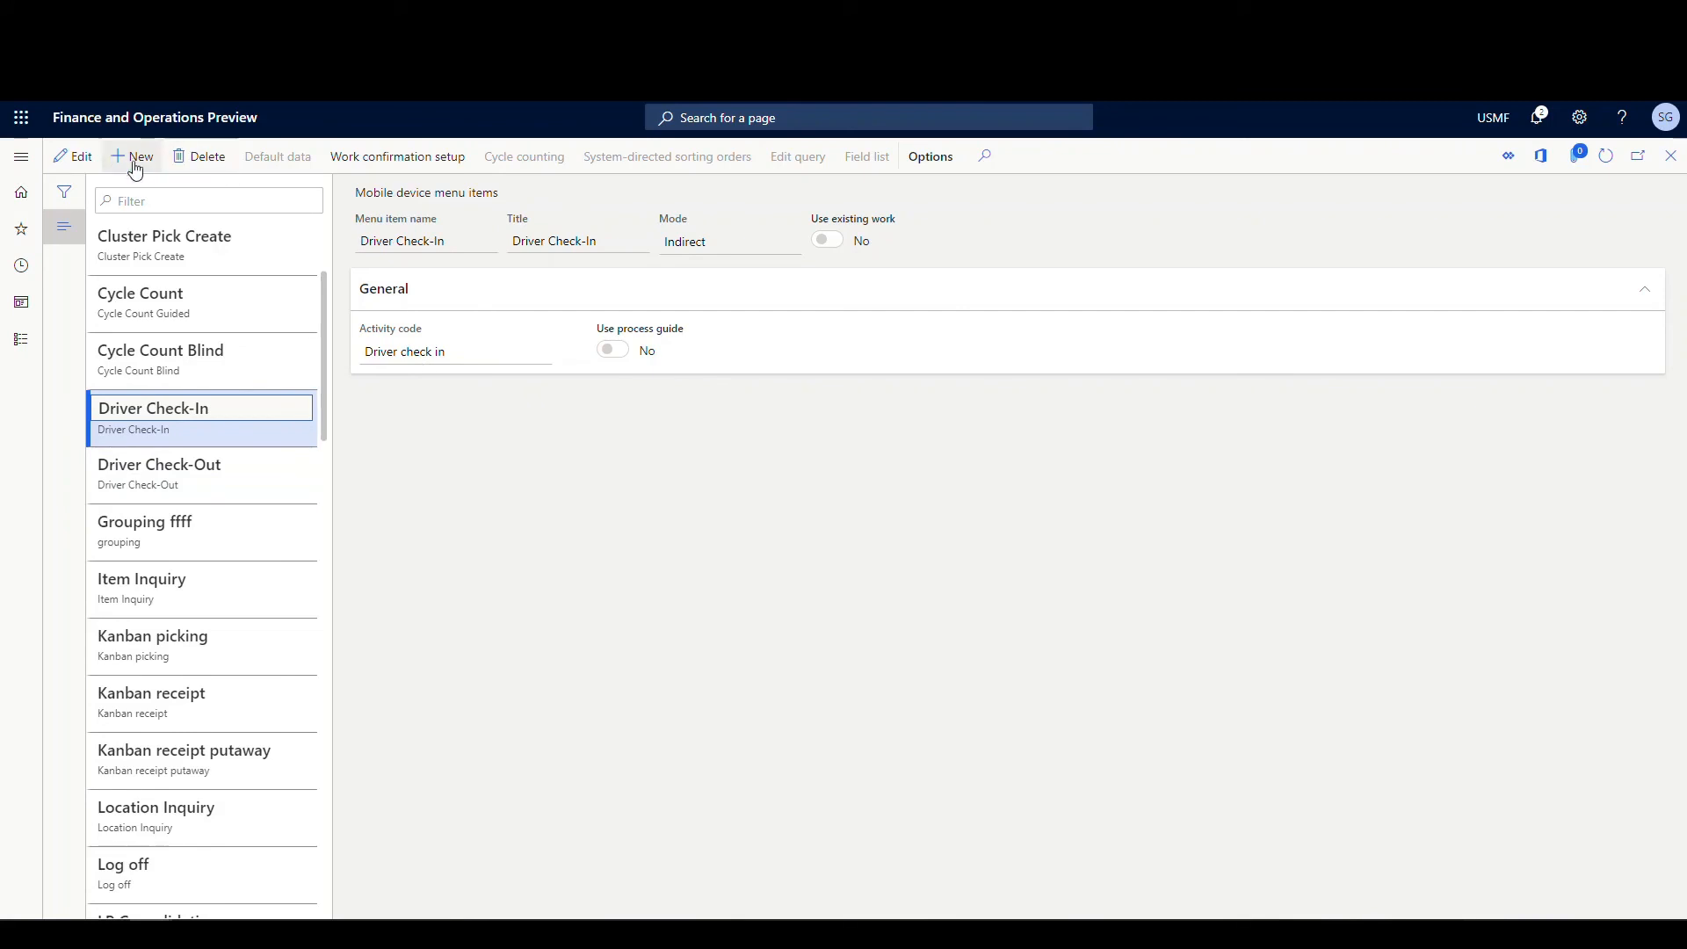
# Open the Mobile device menu page and examine the menu structures of the Driver and Main menus
pyautogui.click(21, 156)
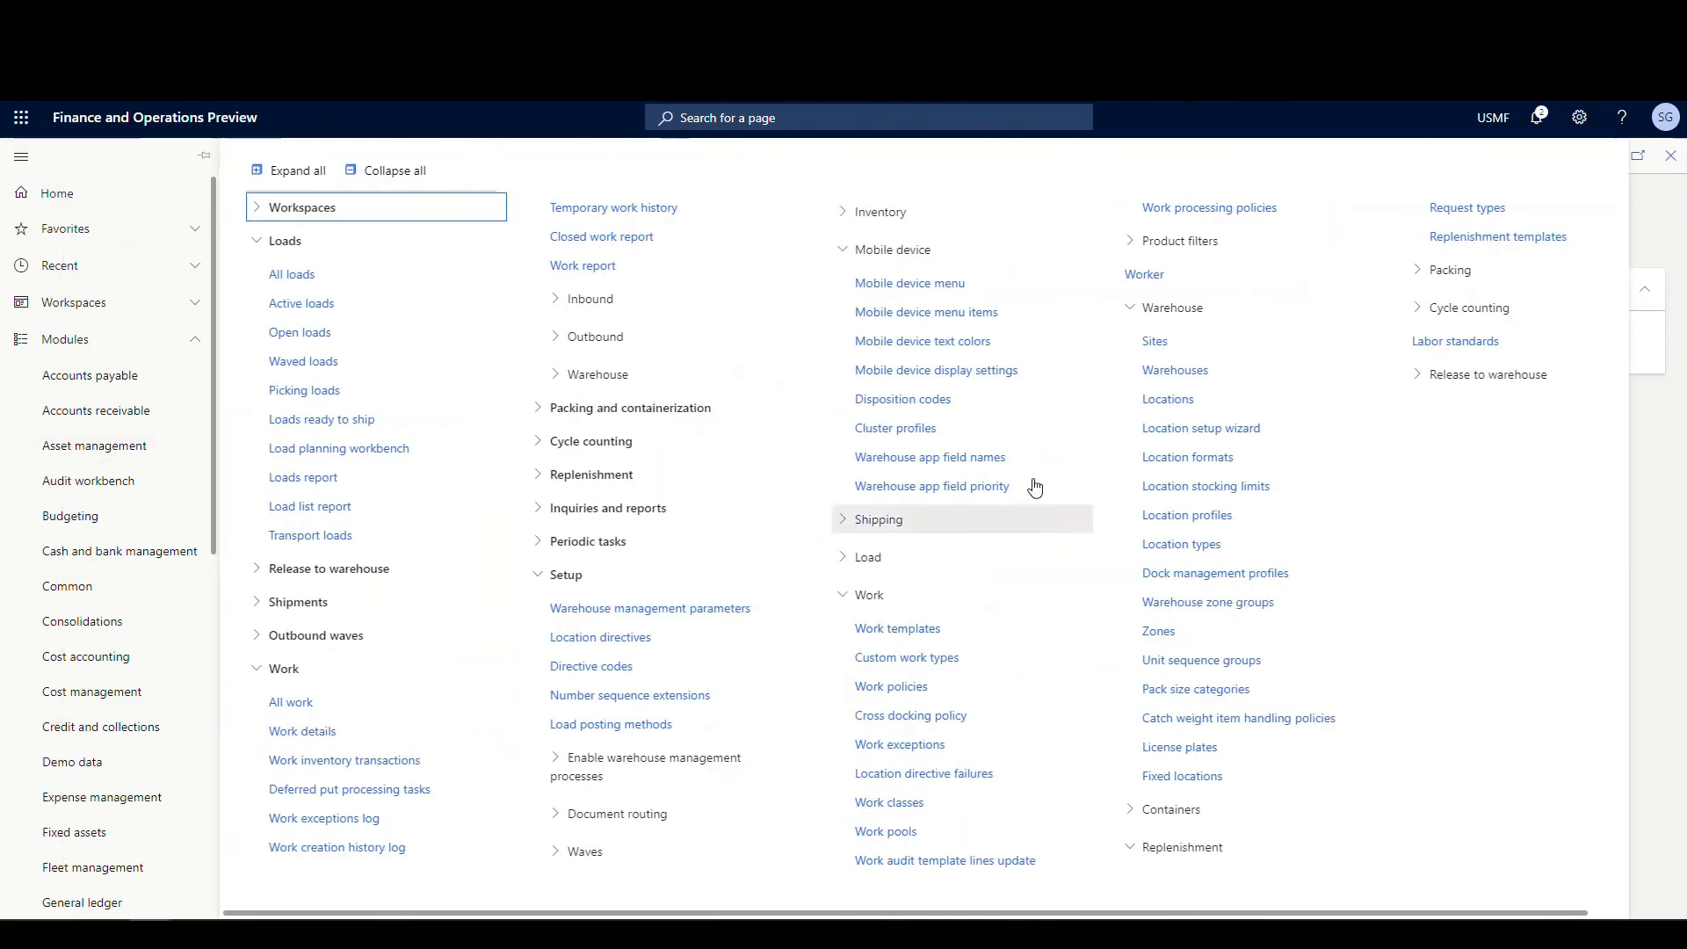
pyautogui.click(923, 293)
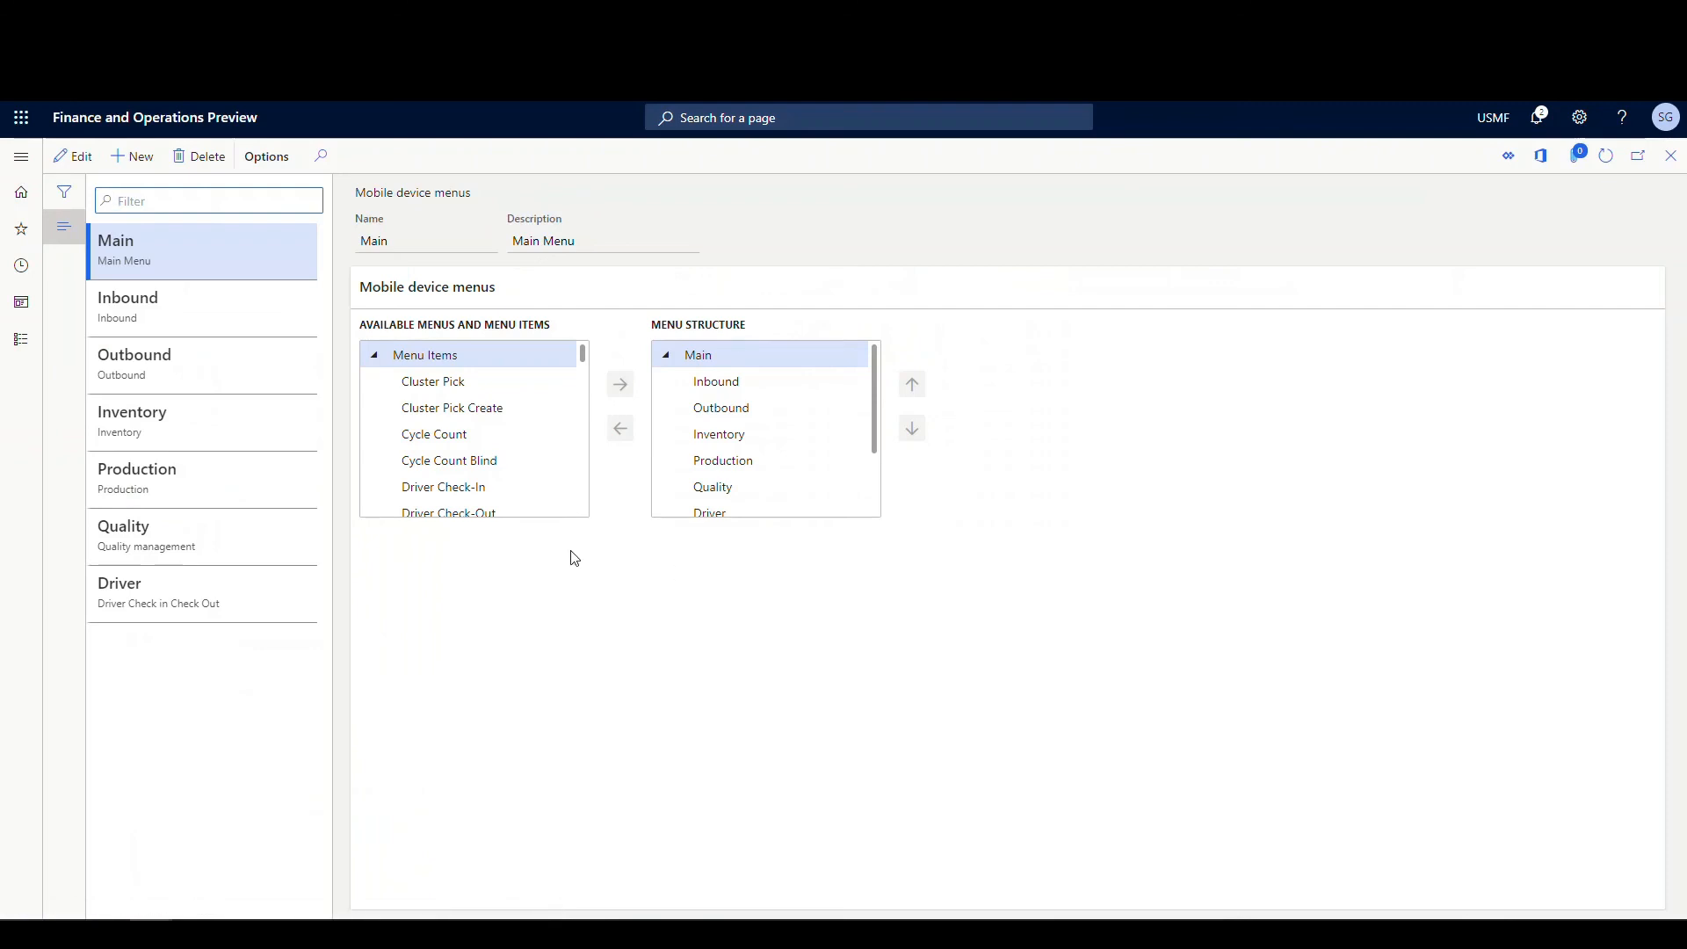
pyautogui.click(218, 603)
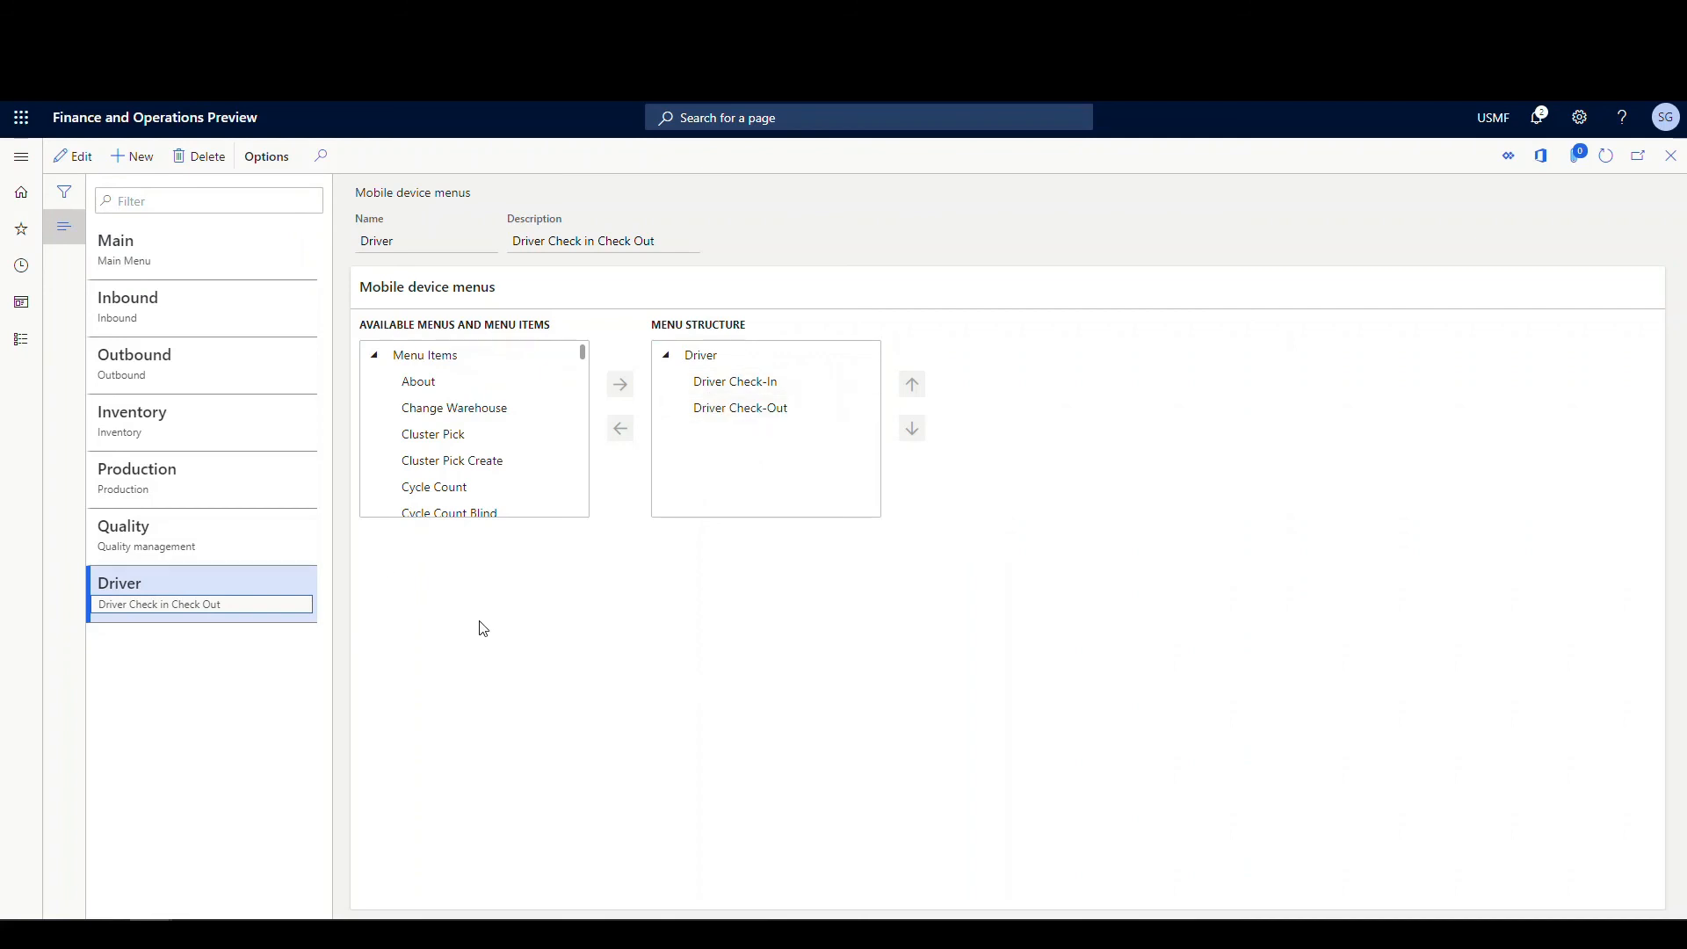
pyautogui.click(215, 249)
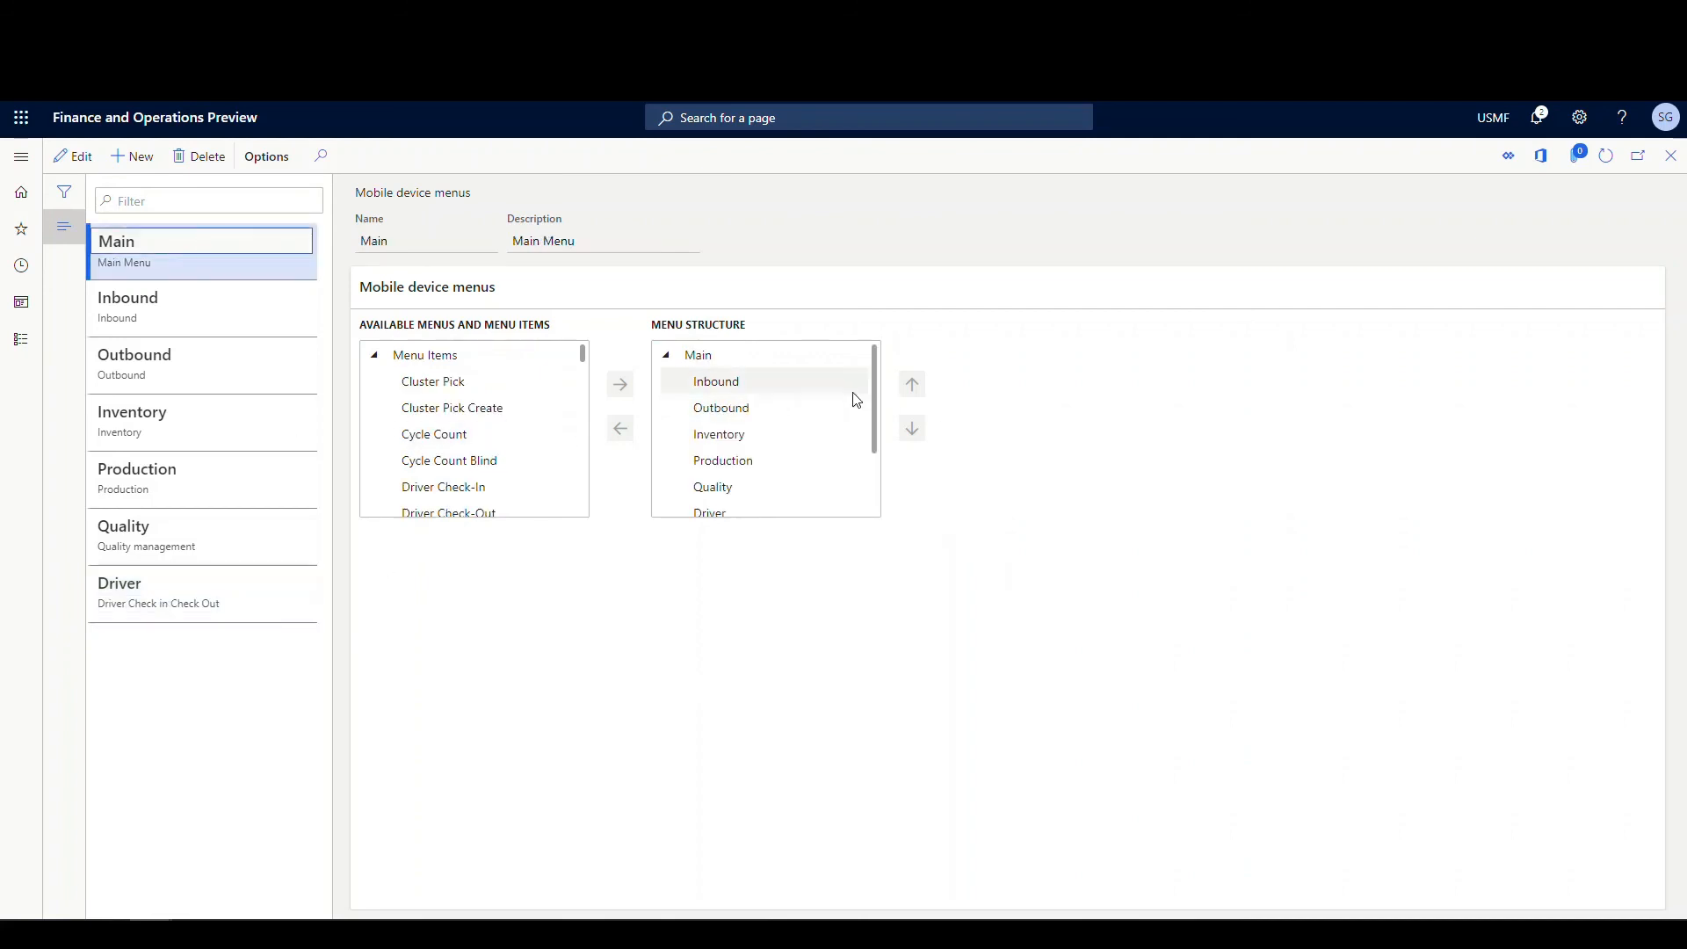
pyautogui.moveTo(873, 377); pyautogui.dragTo(872, 465)
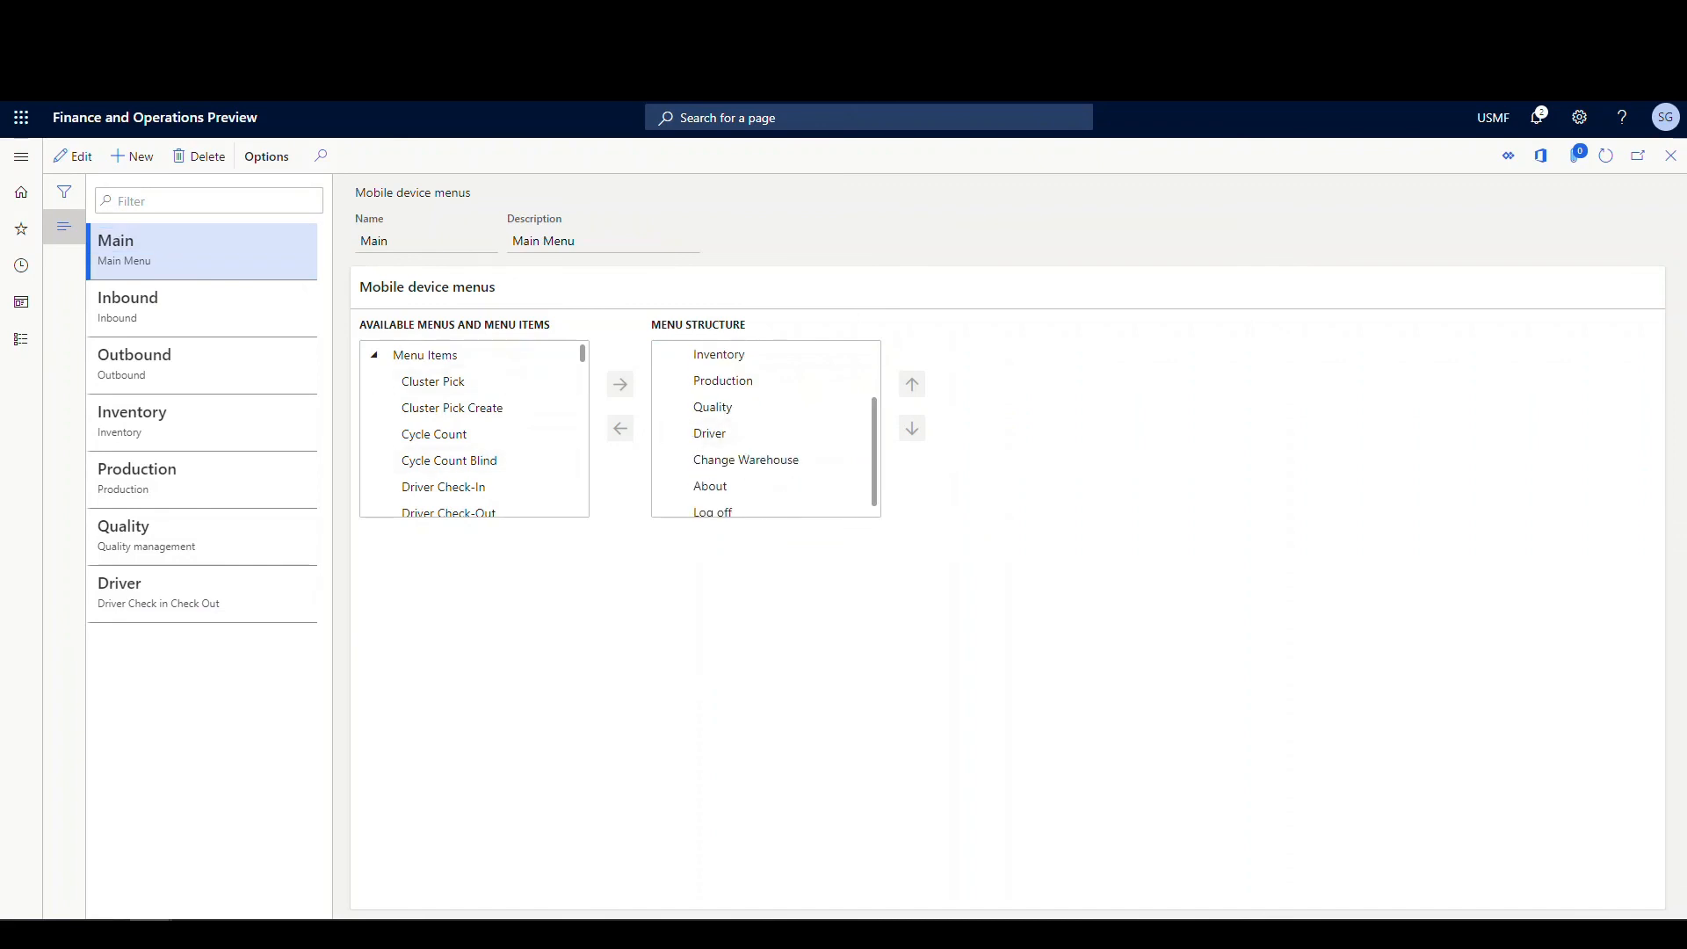
# Switch to the warehouse mobile device session and open the Driver menu to view its check-in and check-out items
pyautogui.click(500, 16)
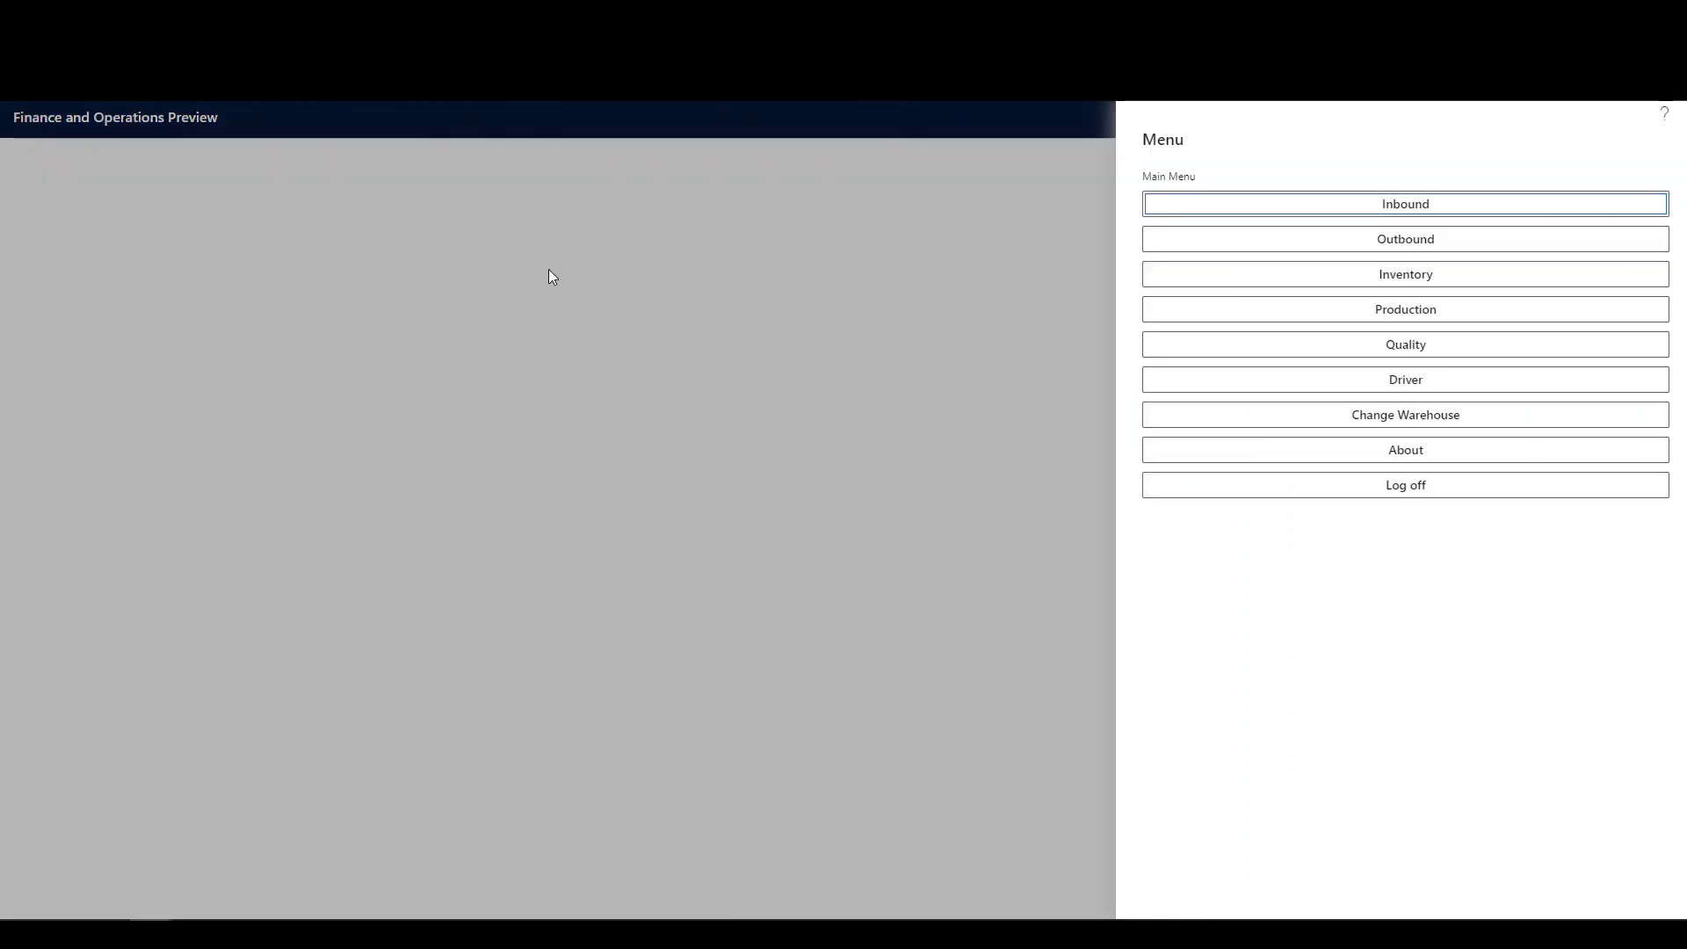
pyautogui.click(1422, 385)
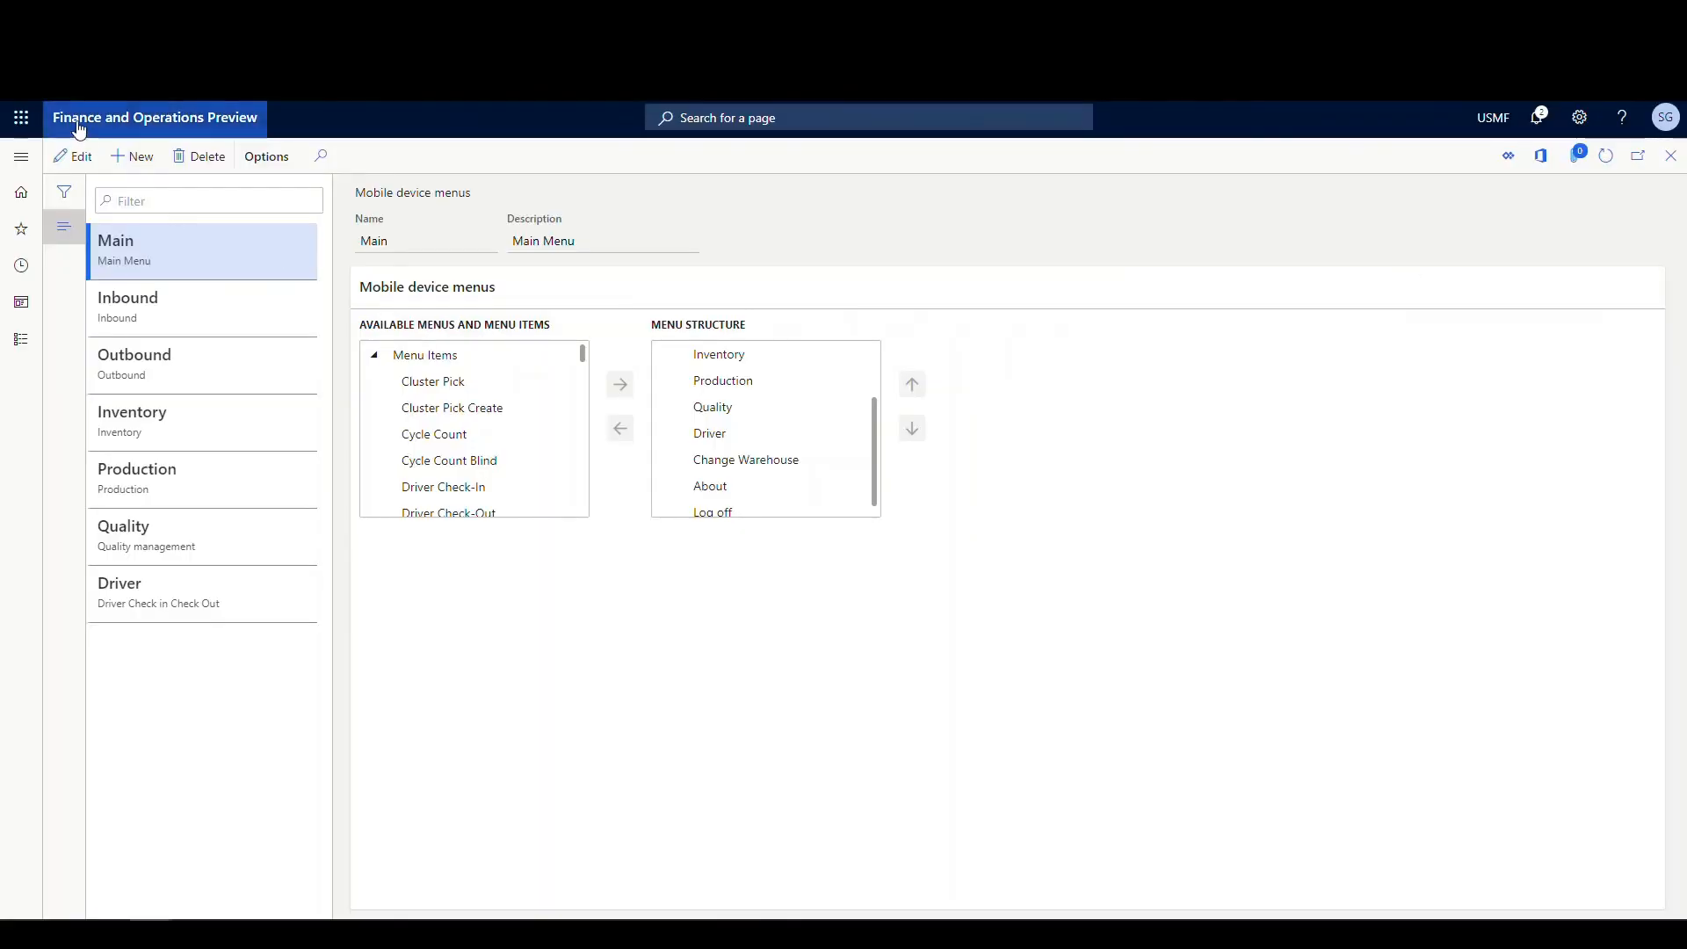
# Return to the home page and open the Driver check-in and check-out page in the Transportation management module
pyautogui.click(115, 117)
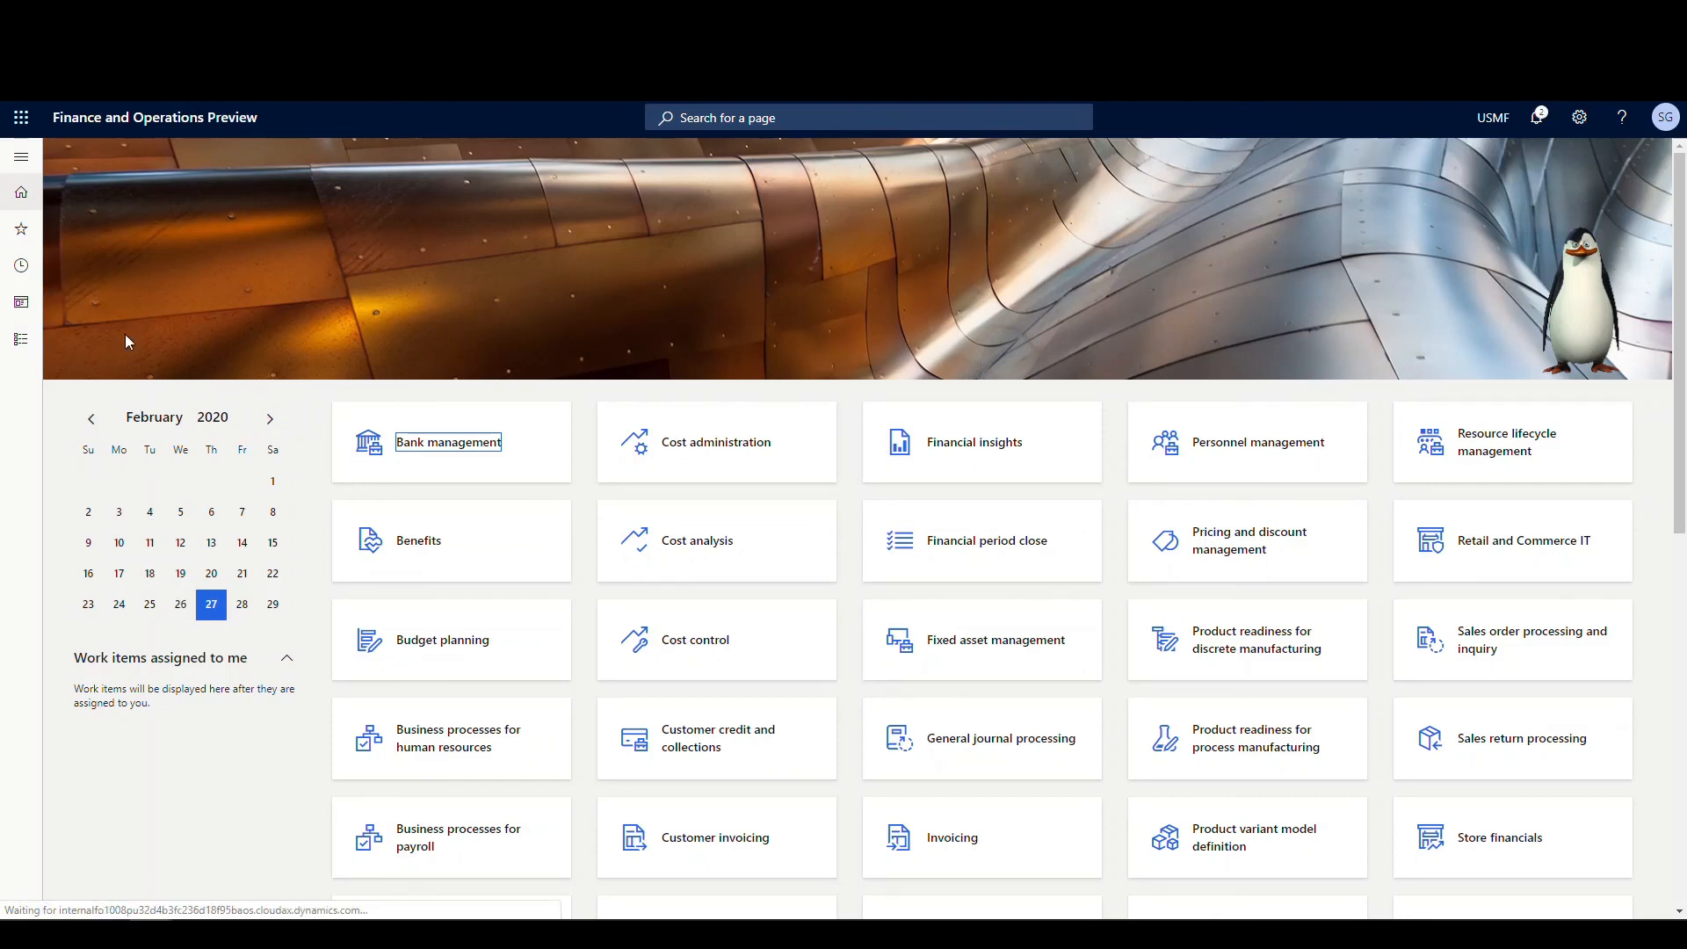
pyautogui.click(22, 158)
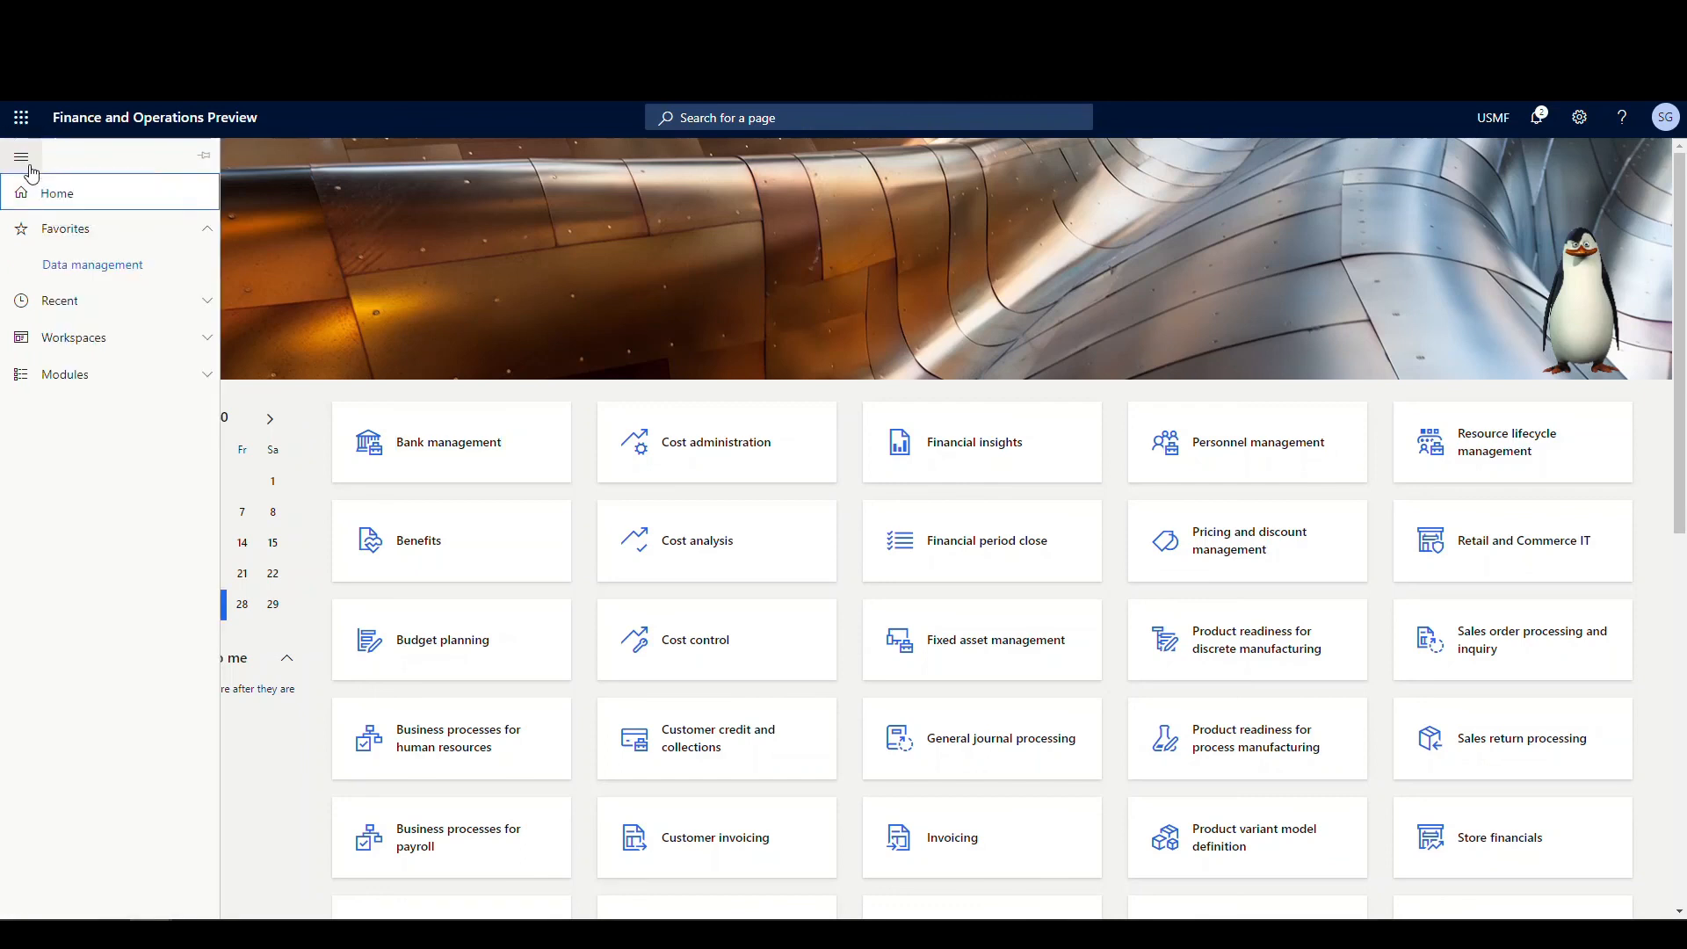
pyautogui.click(117, 372)
pyautogui.scroll(-8, 136, 426)
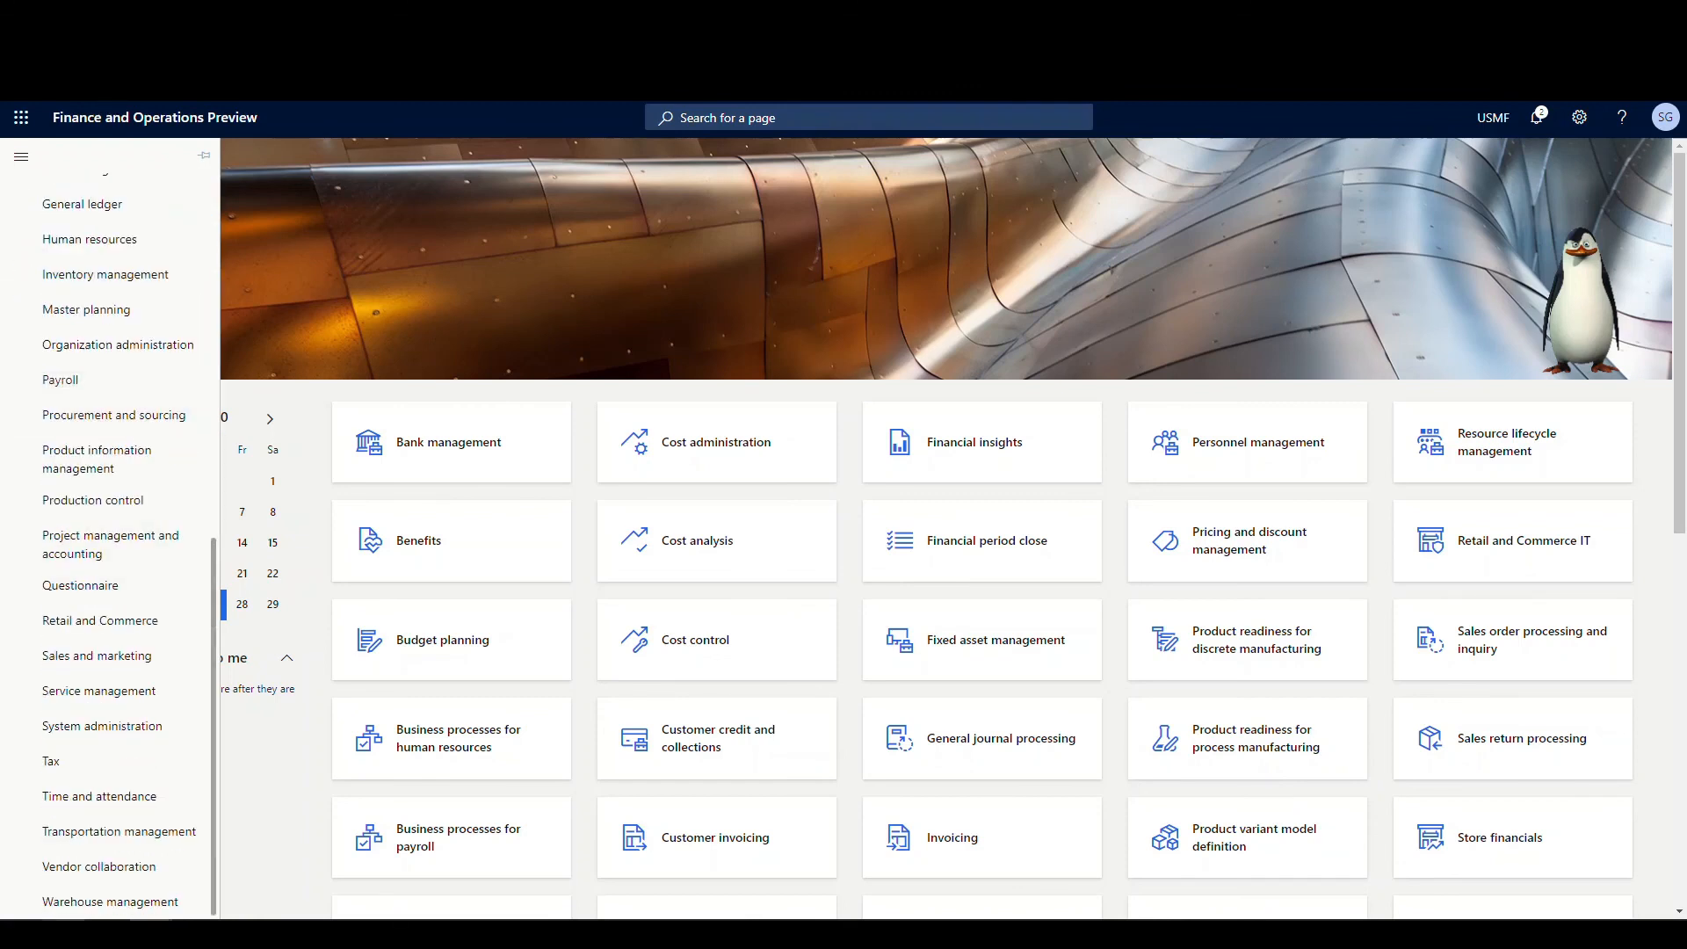
pyautogui.click(167, 842)
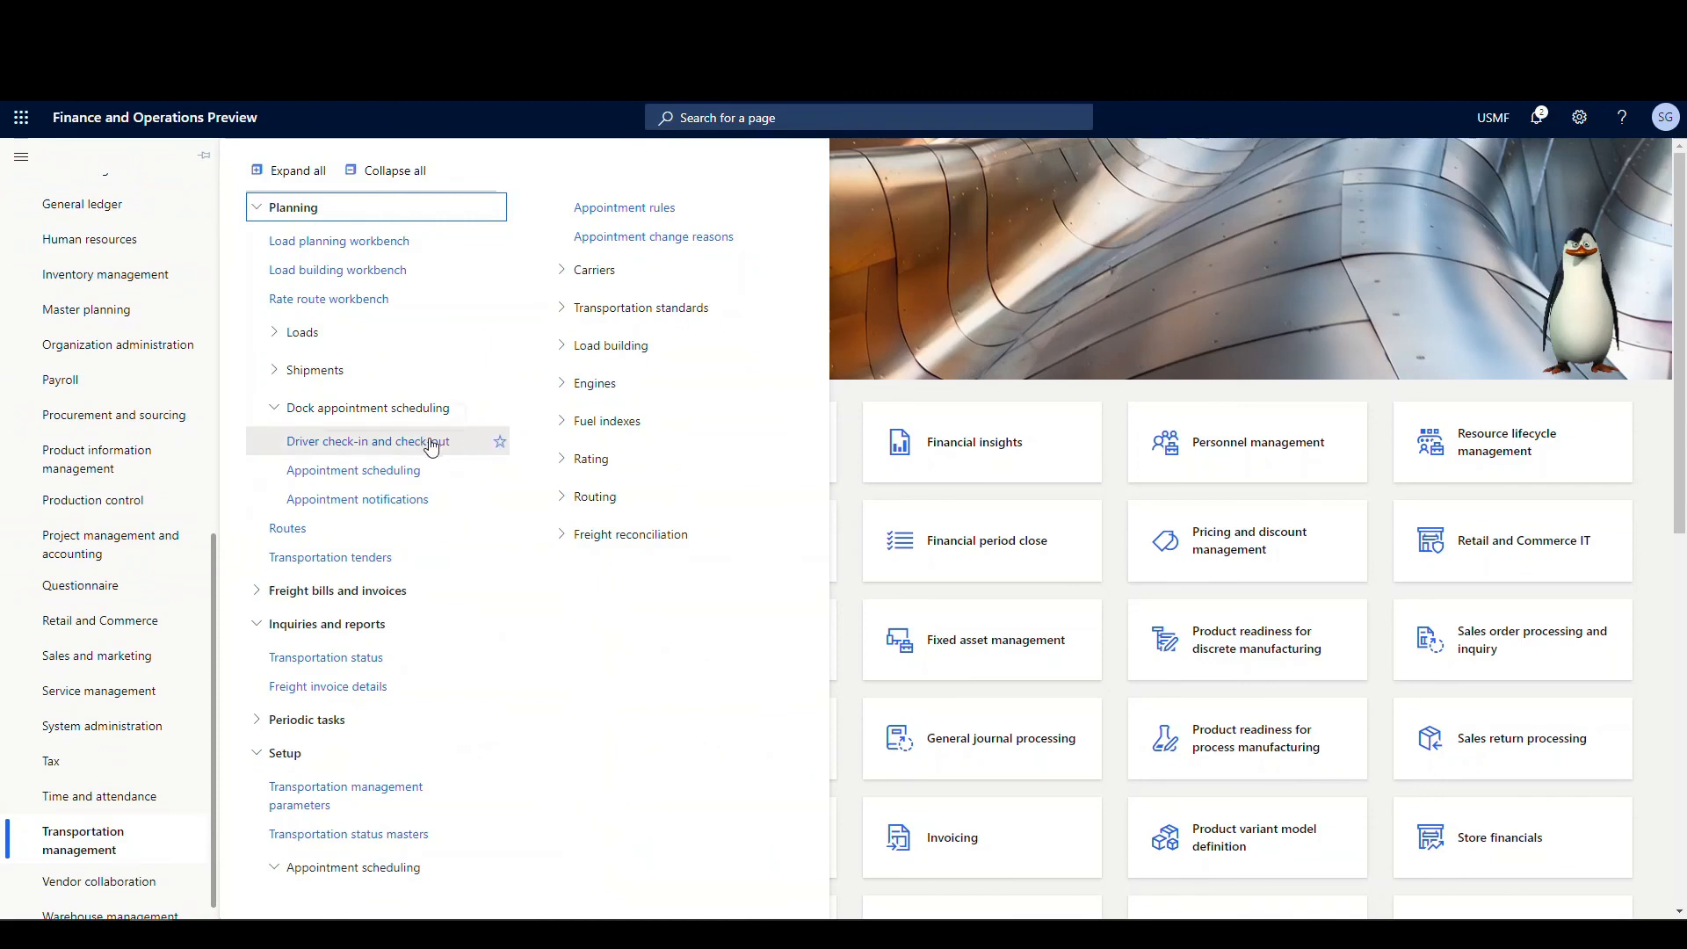
pyautogui.click(431, 441)
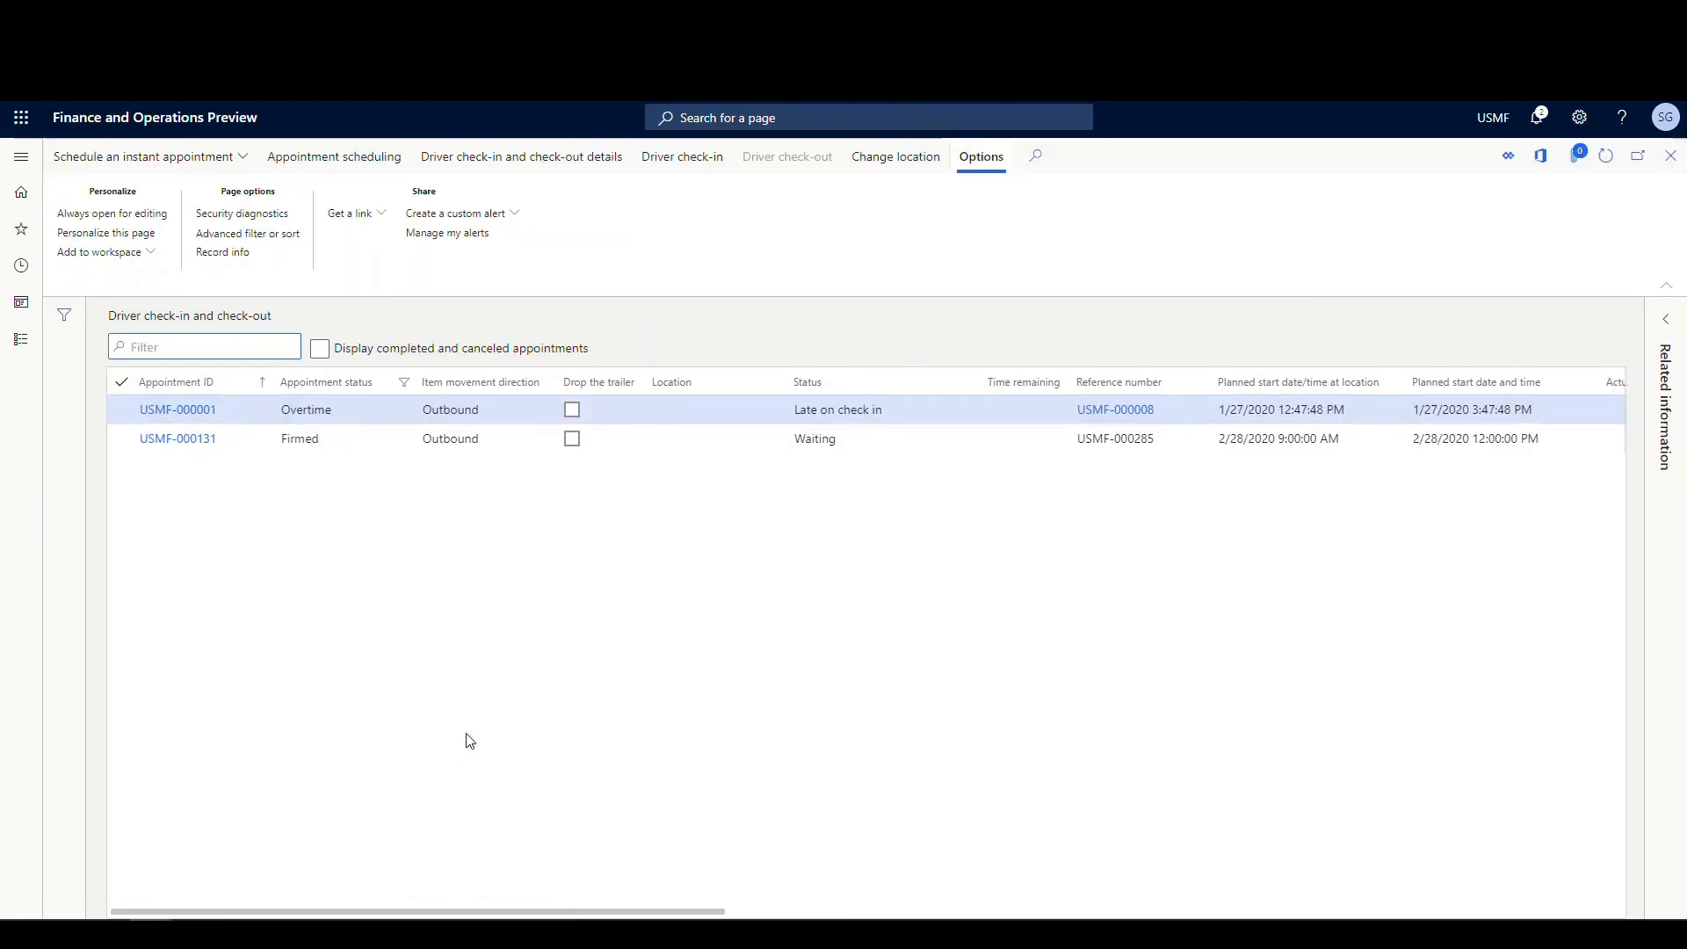
# Copy the load reference number of the firmed outbound appointment from its load details and close the details
pyautogui.click(824, 438)
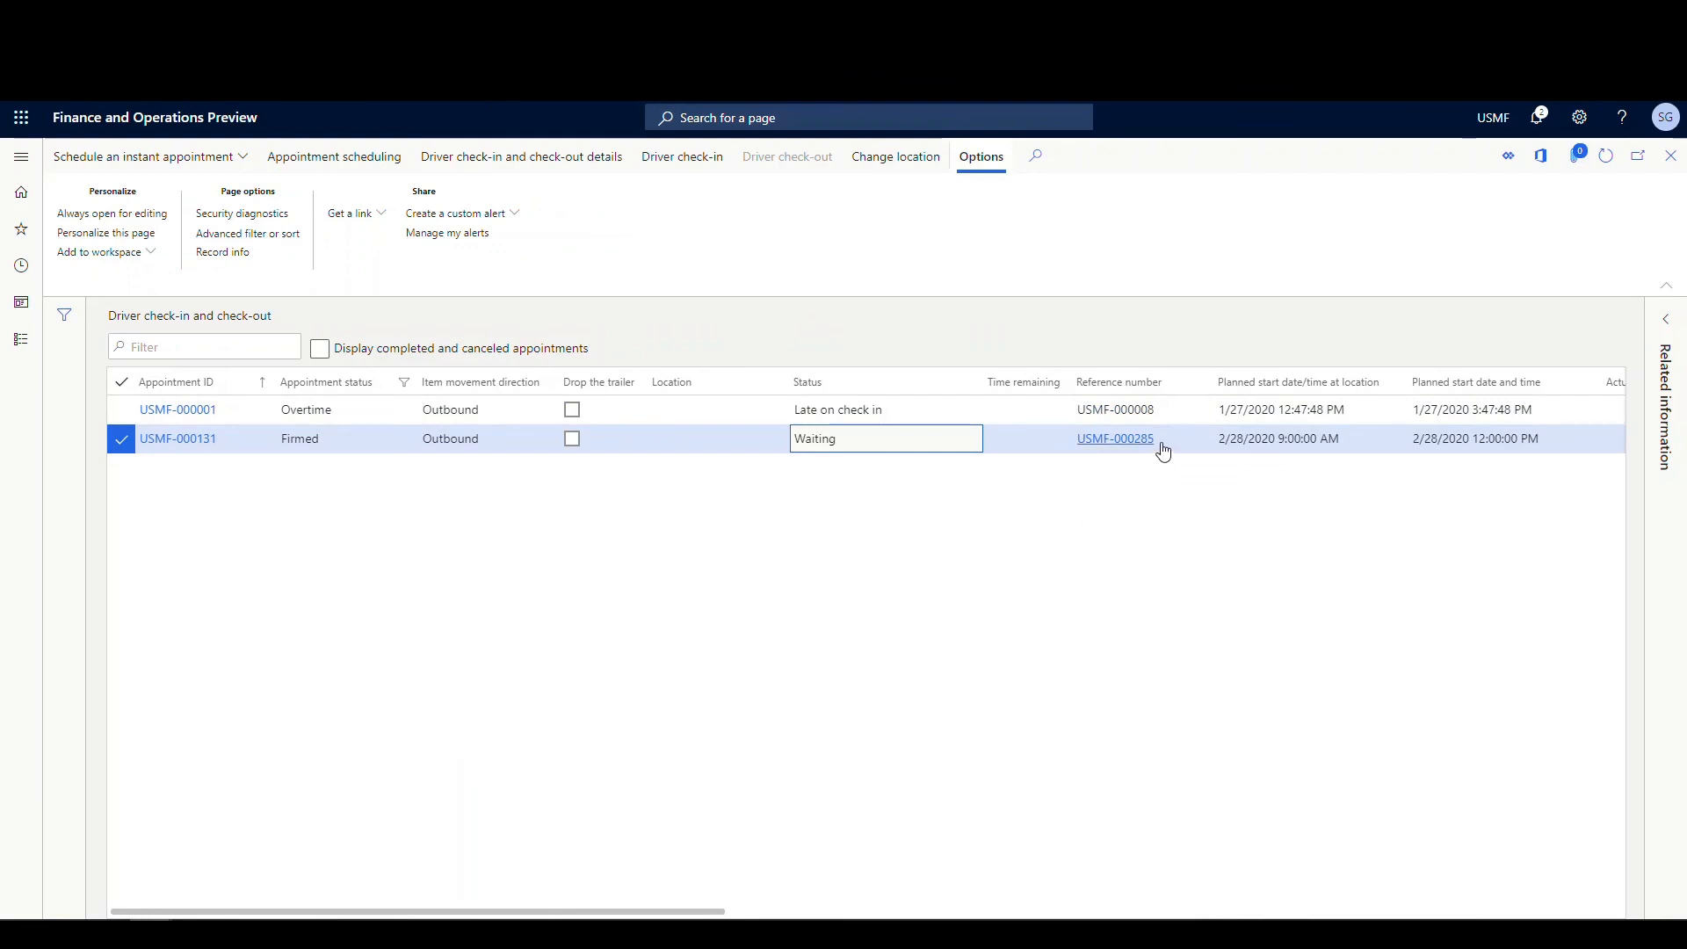
pyautogui.click(1134, 443)
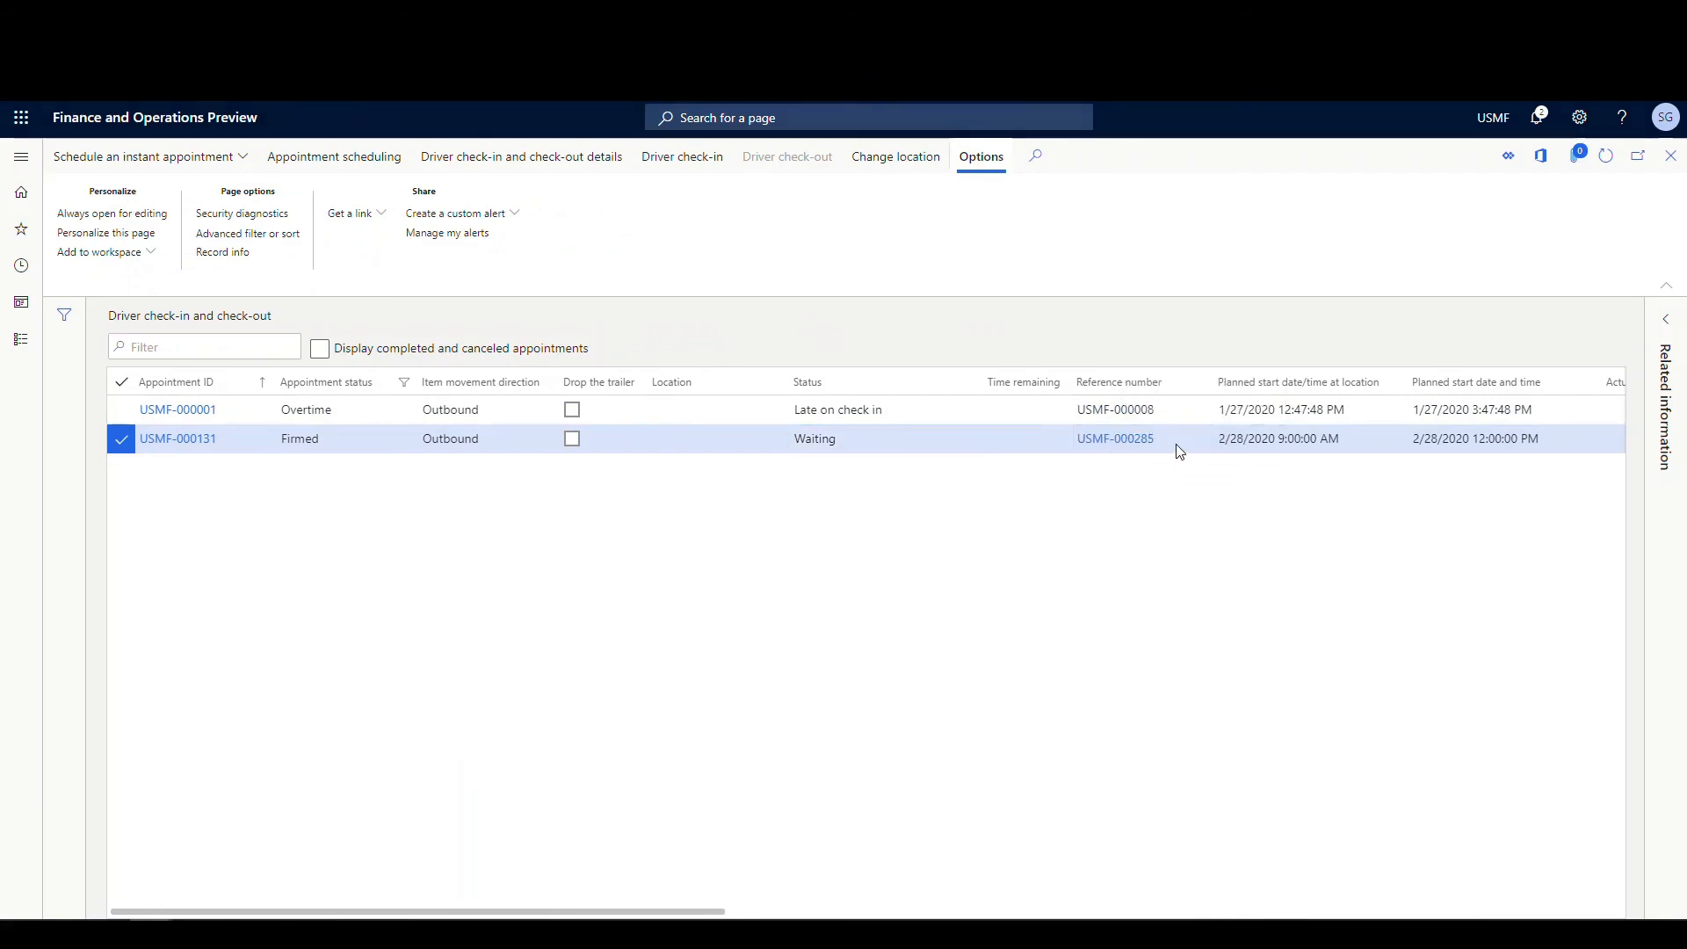
pyautogui.click(1147, 439)
pyautogui.moveTo(241, 346); pyautogui.dragTo(106, 345)
pyautogui.rightClick(118, 340)
pyautogui.click(165, 355)
pyautogui.click(1670, 156)
# Check in the driver on the mobile device with the copied load ID and carrier Swift Carriers, and refresh the appointment list
pyautogui.hotkey('ctrl', 'Tab')
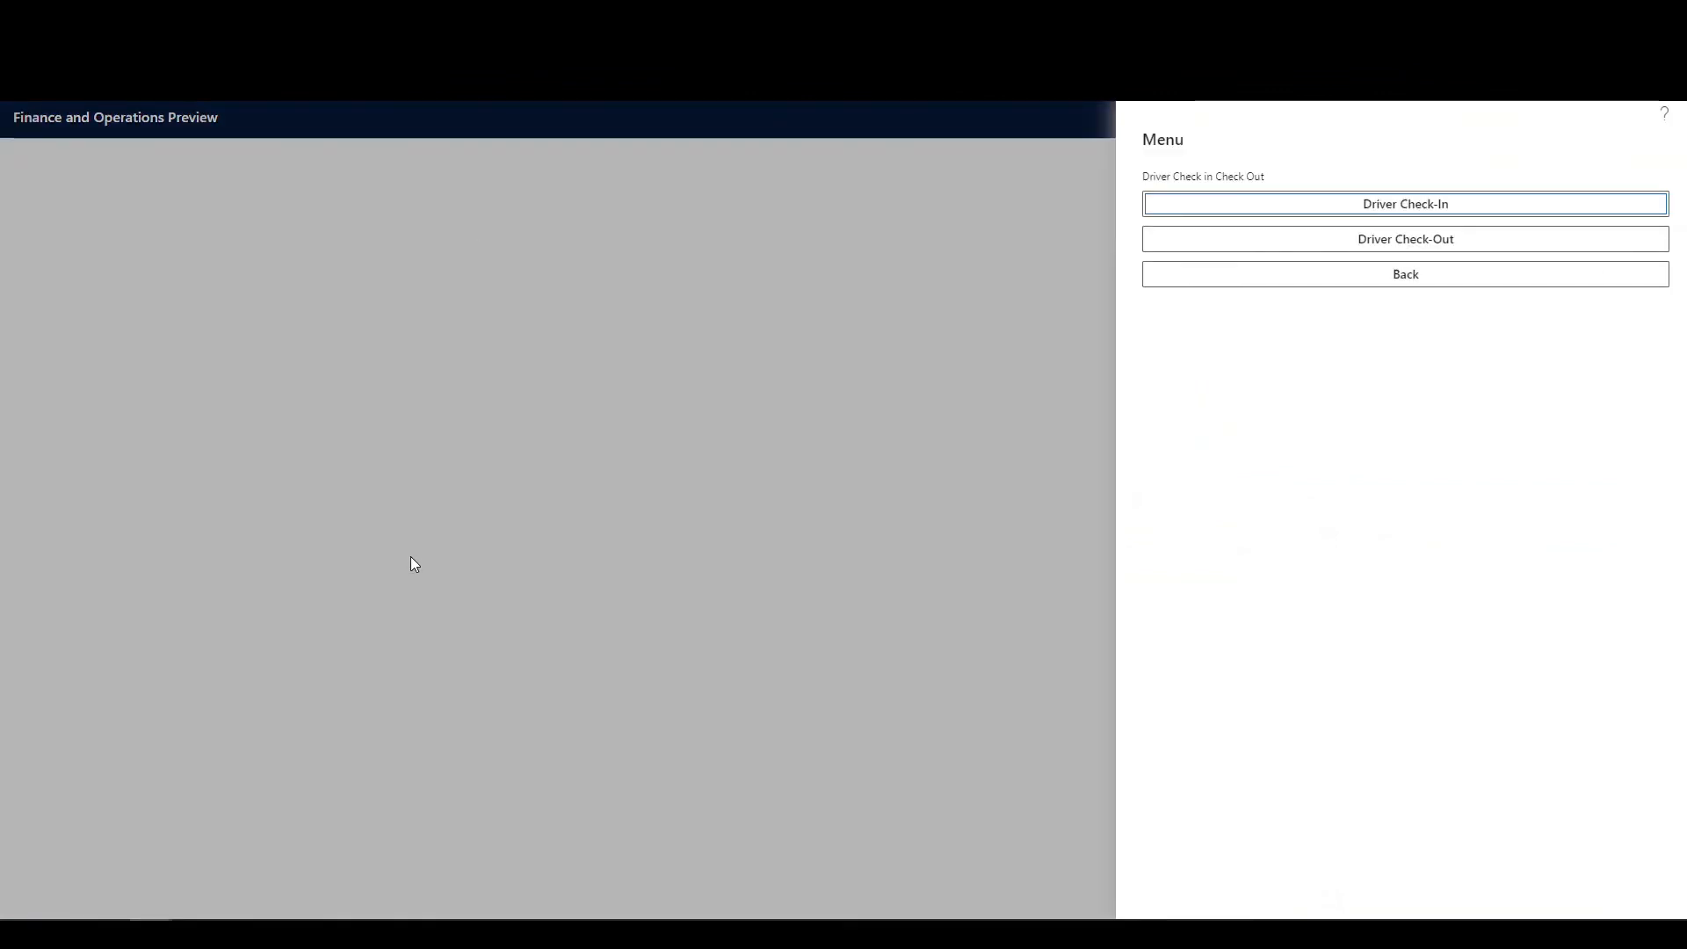
pyautogui.click(1423, 286)
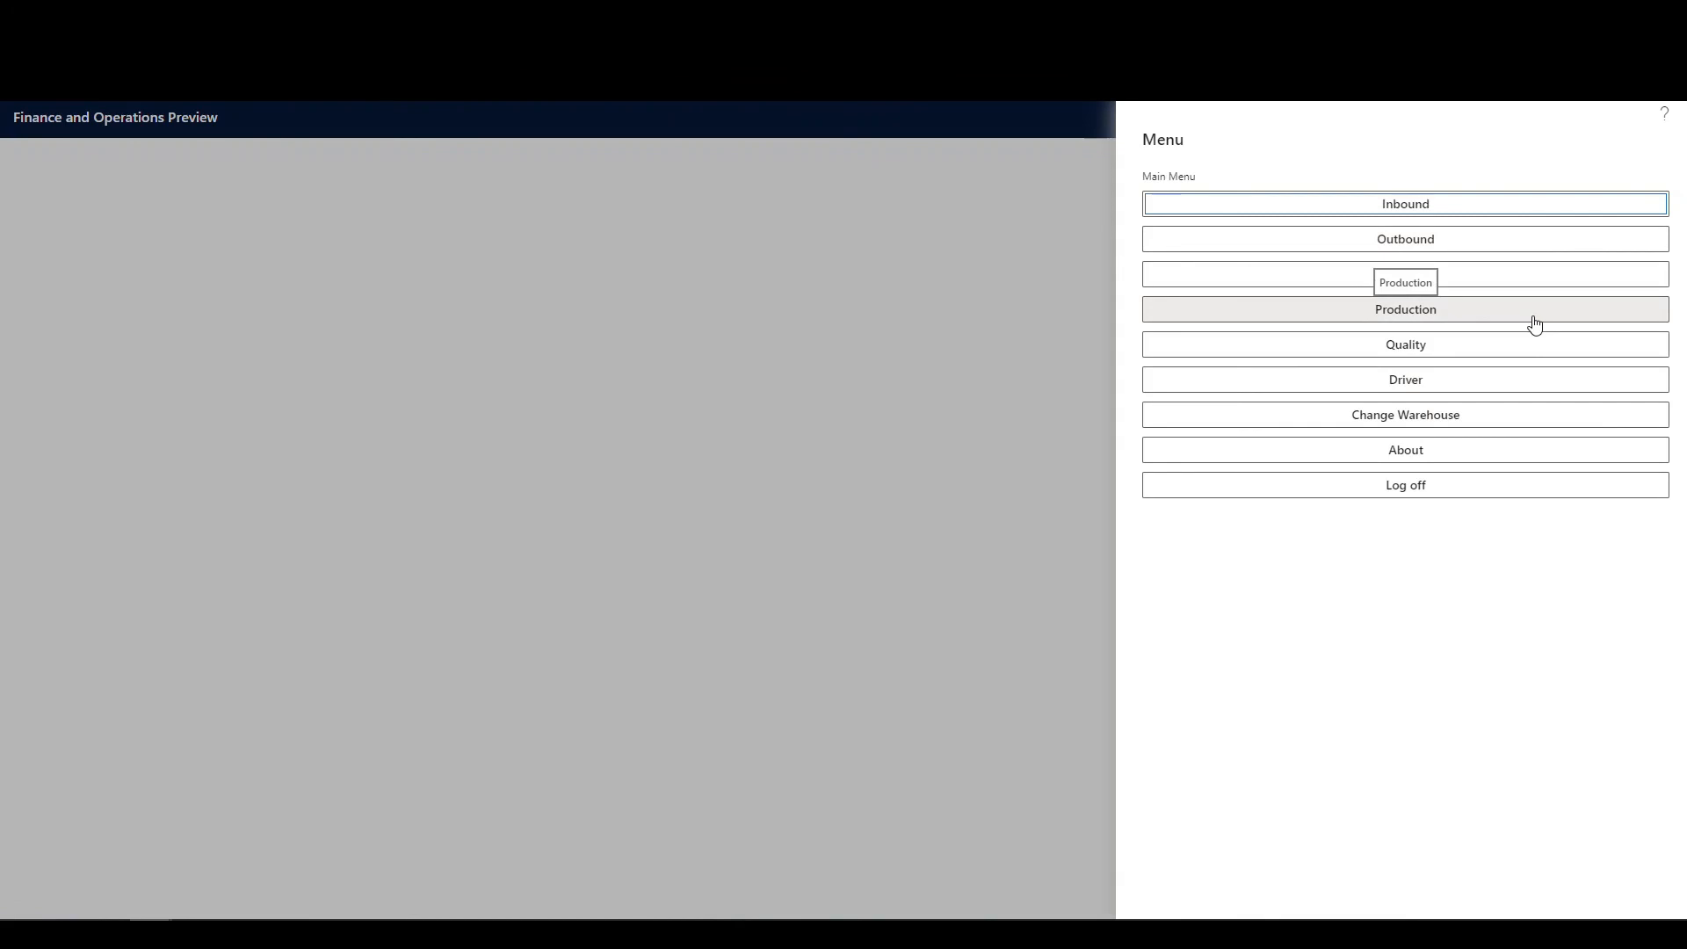
pyautogui.click(1494, 385)
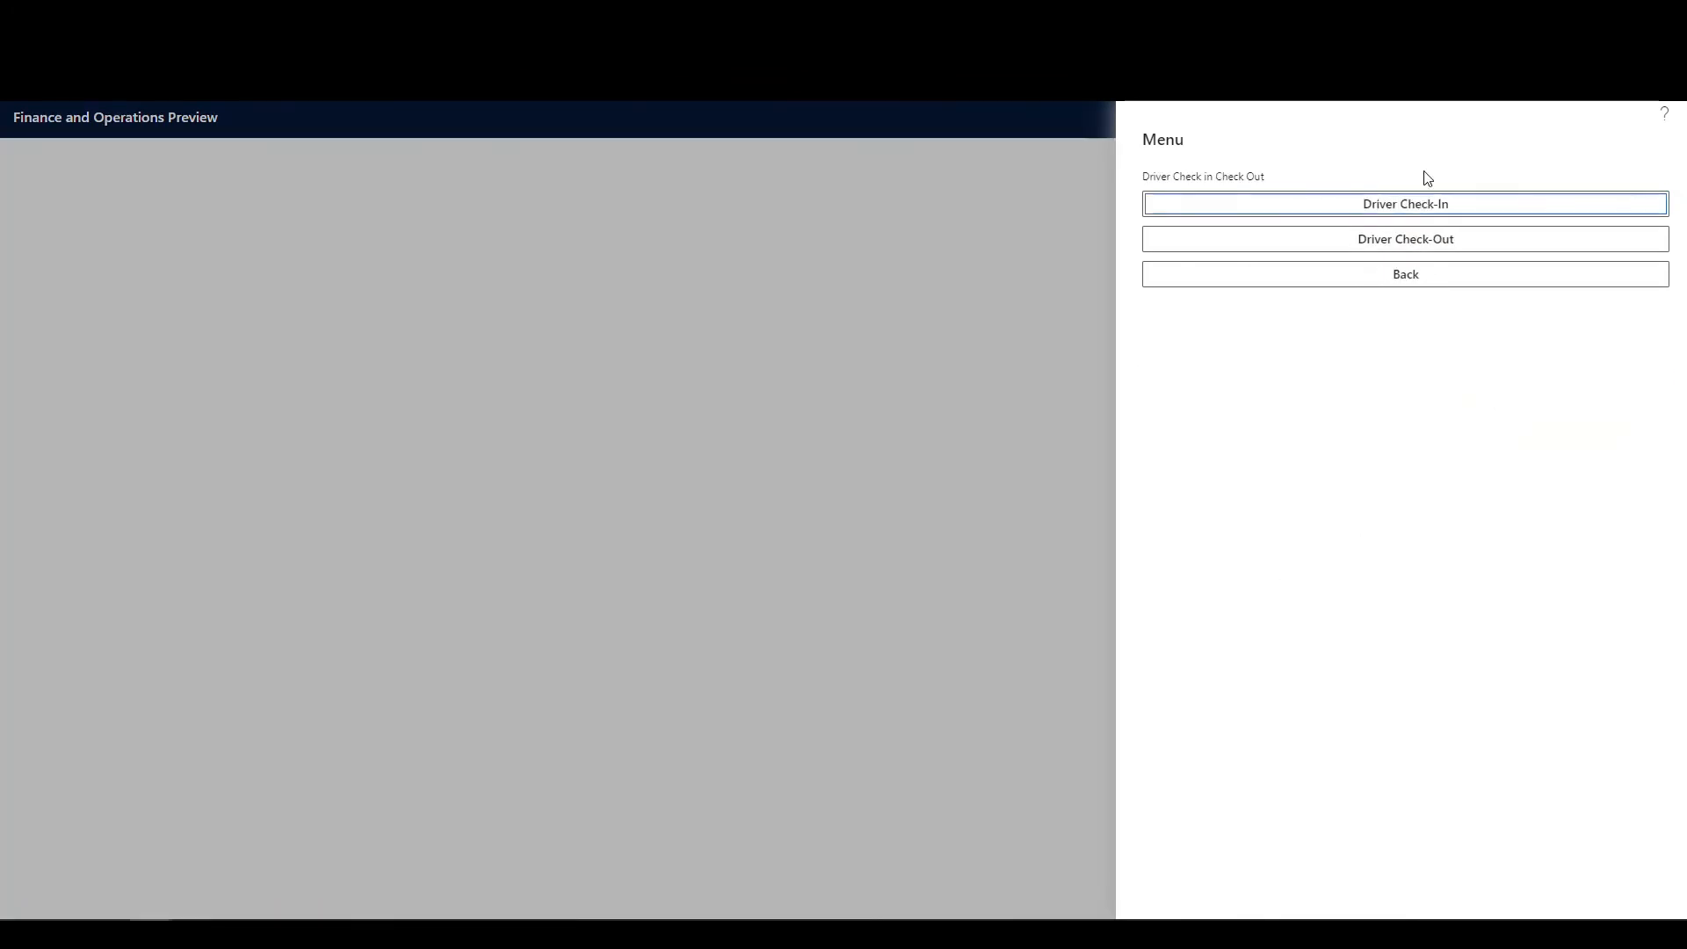
pyautogui.click(1471, 207)
pyautogui.rightClick(1181, 247)
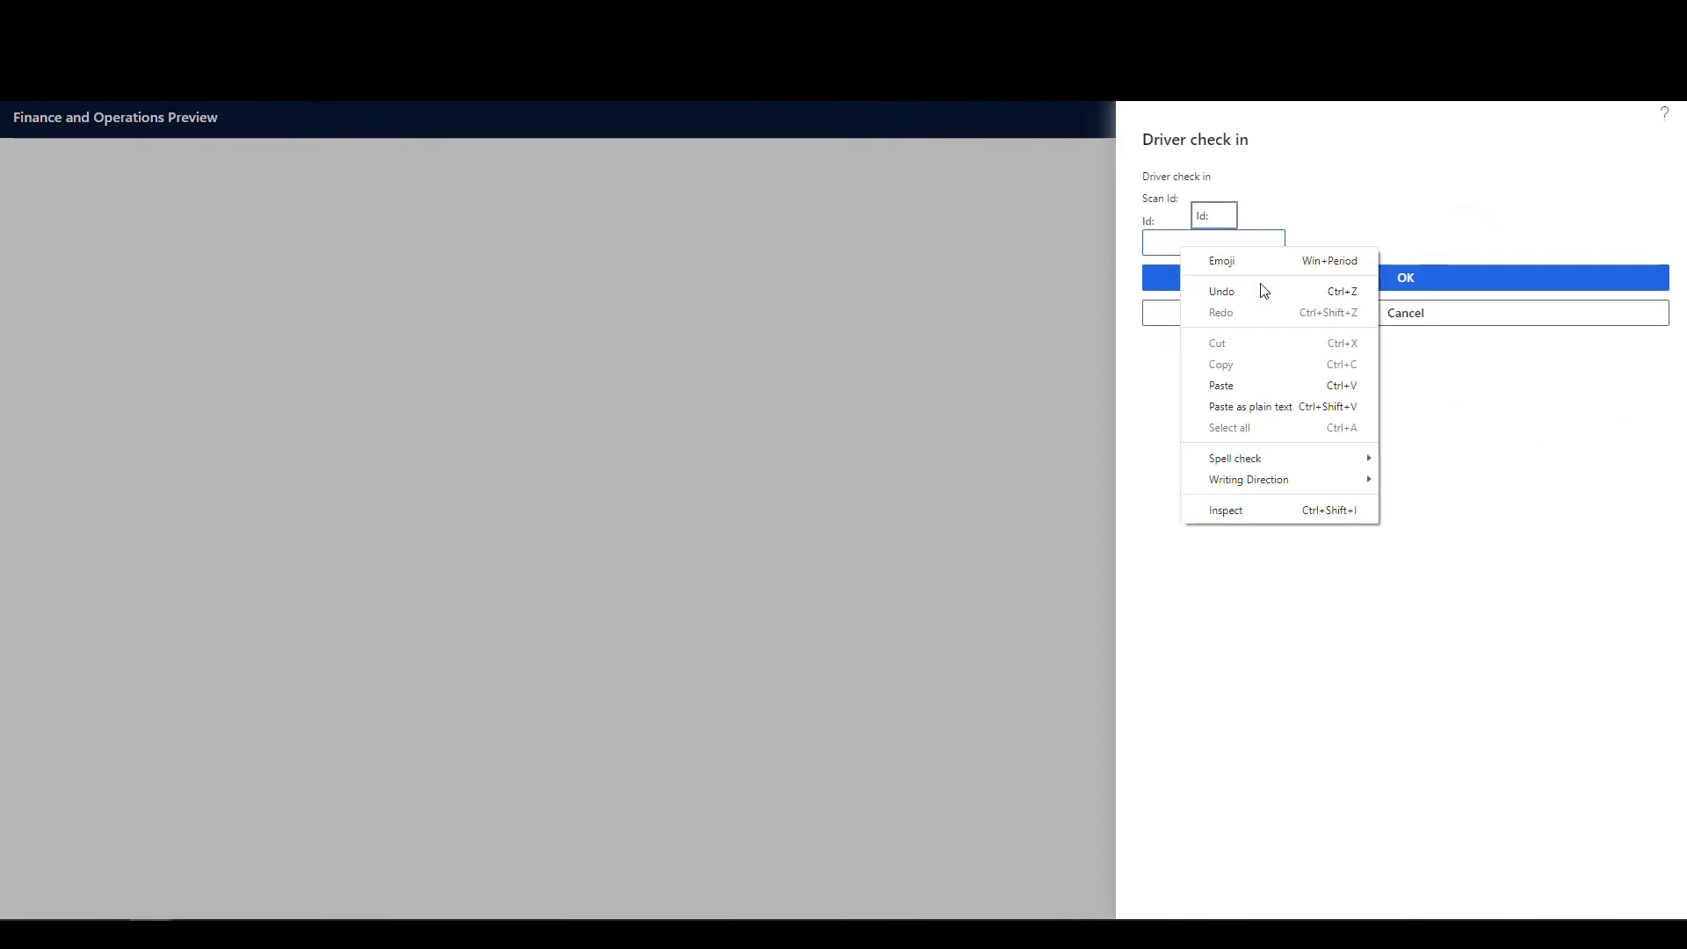
pyautogui.click(1242, 385)
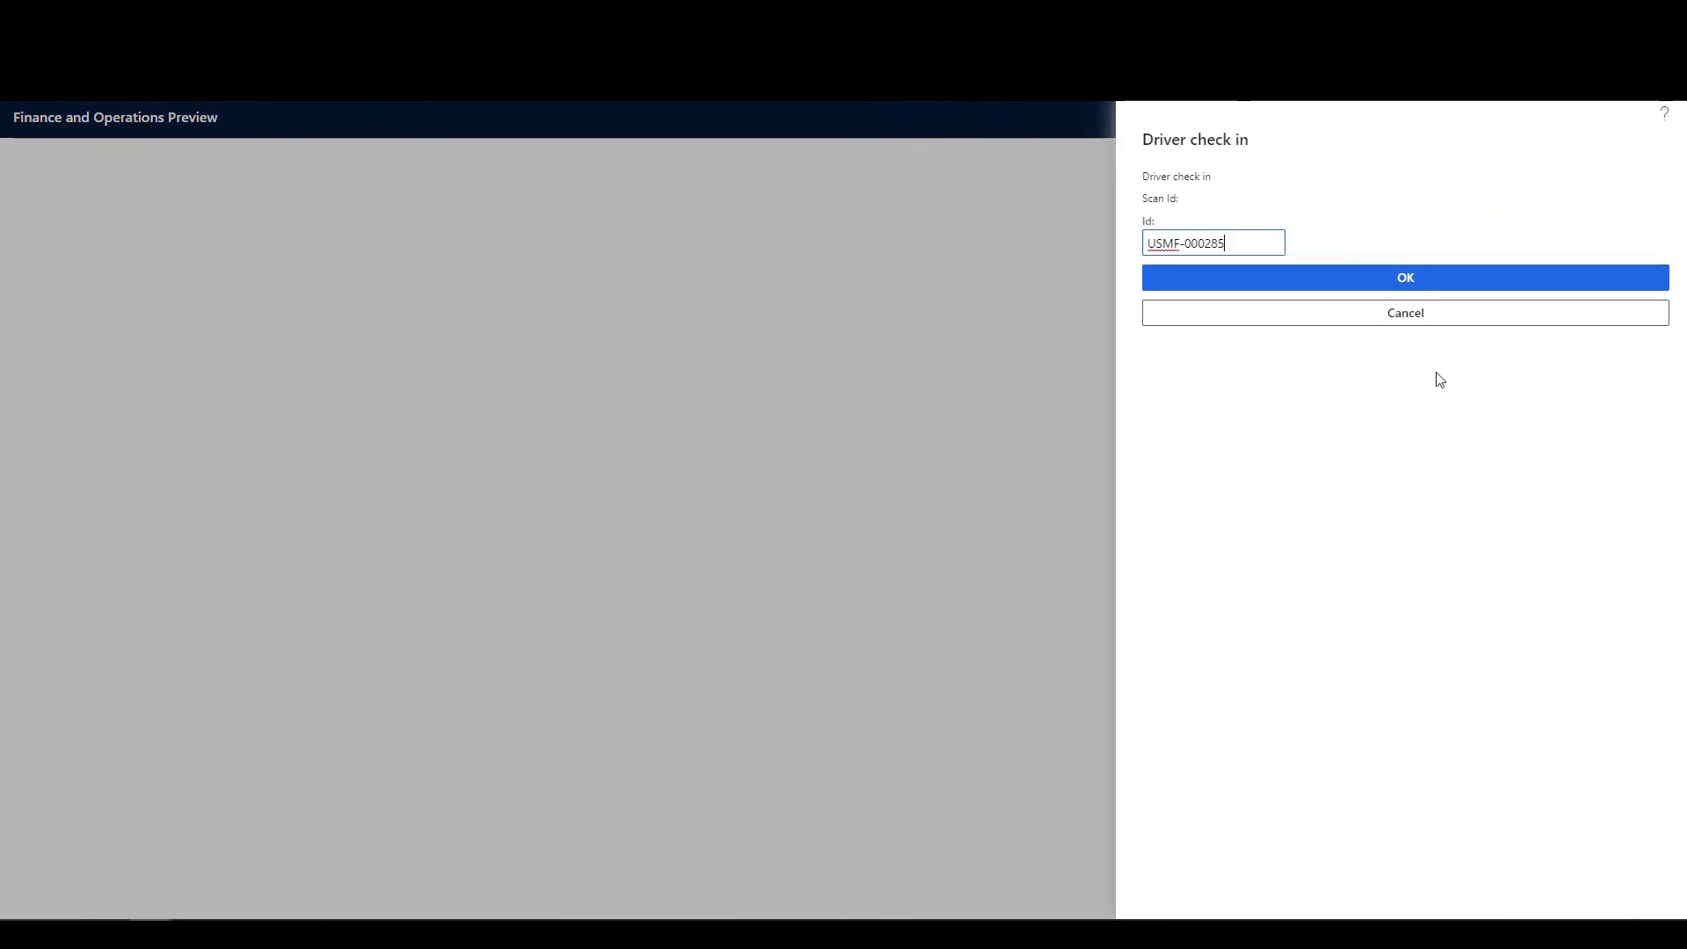
pyautogui.click(1403, 278)
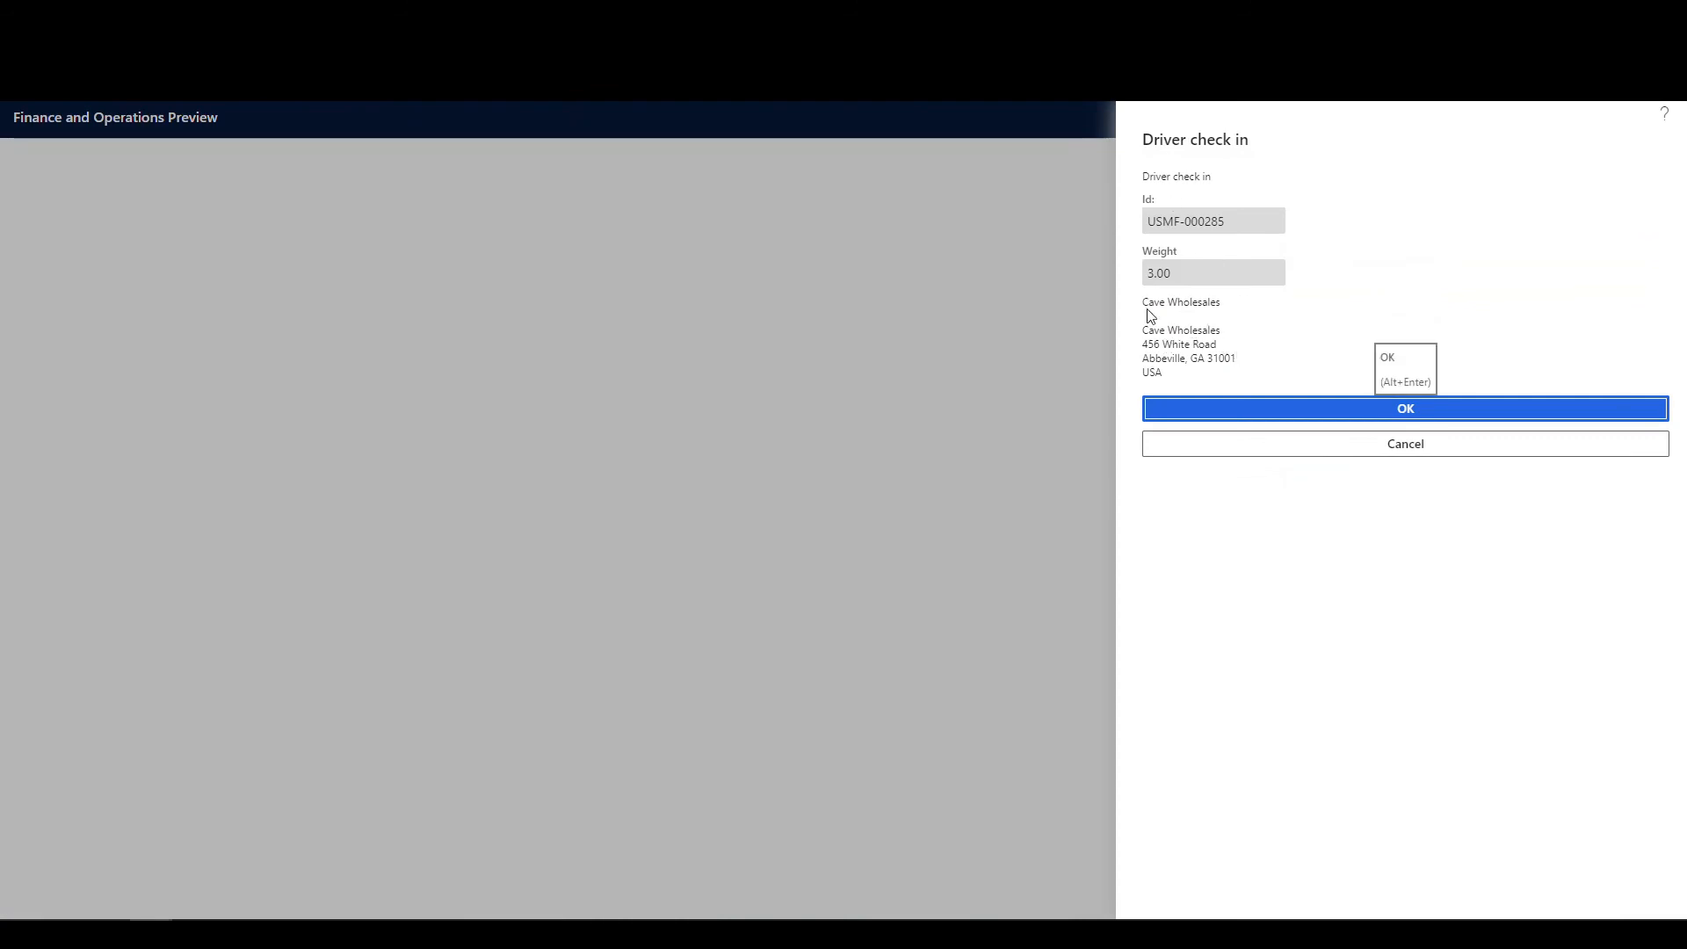
pyautogui.click(1431, 413)
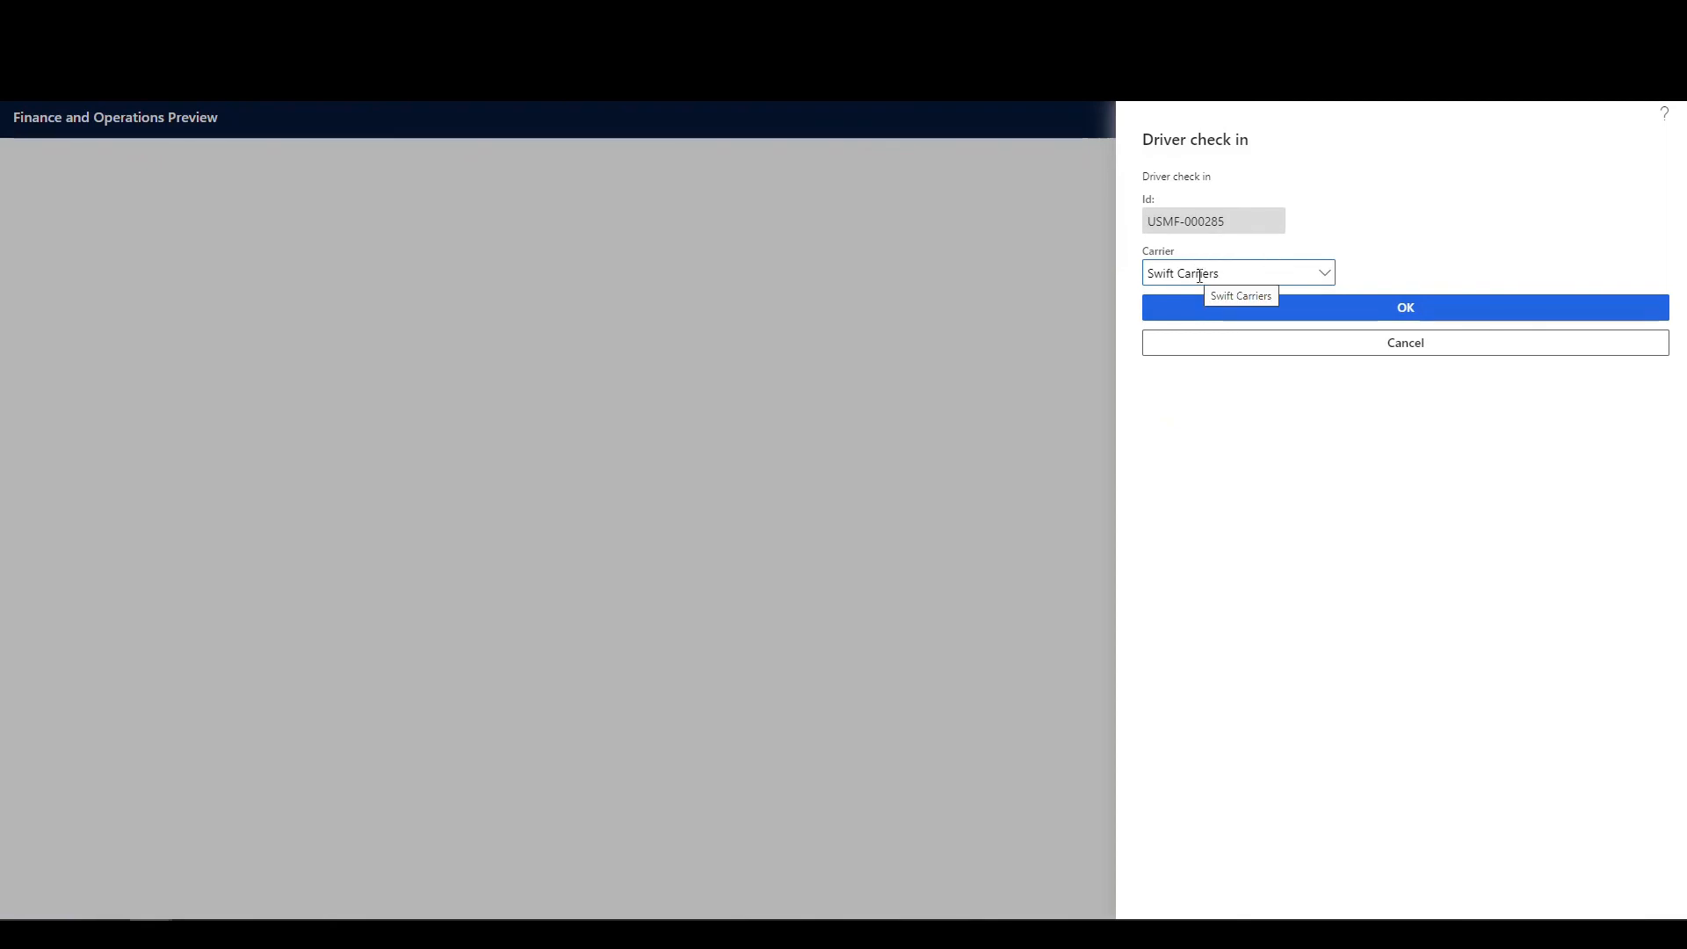
pyautogui.click(1404, 311)
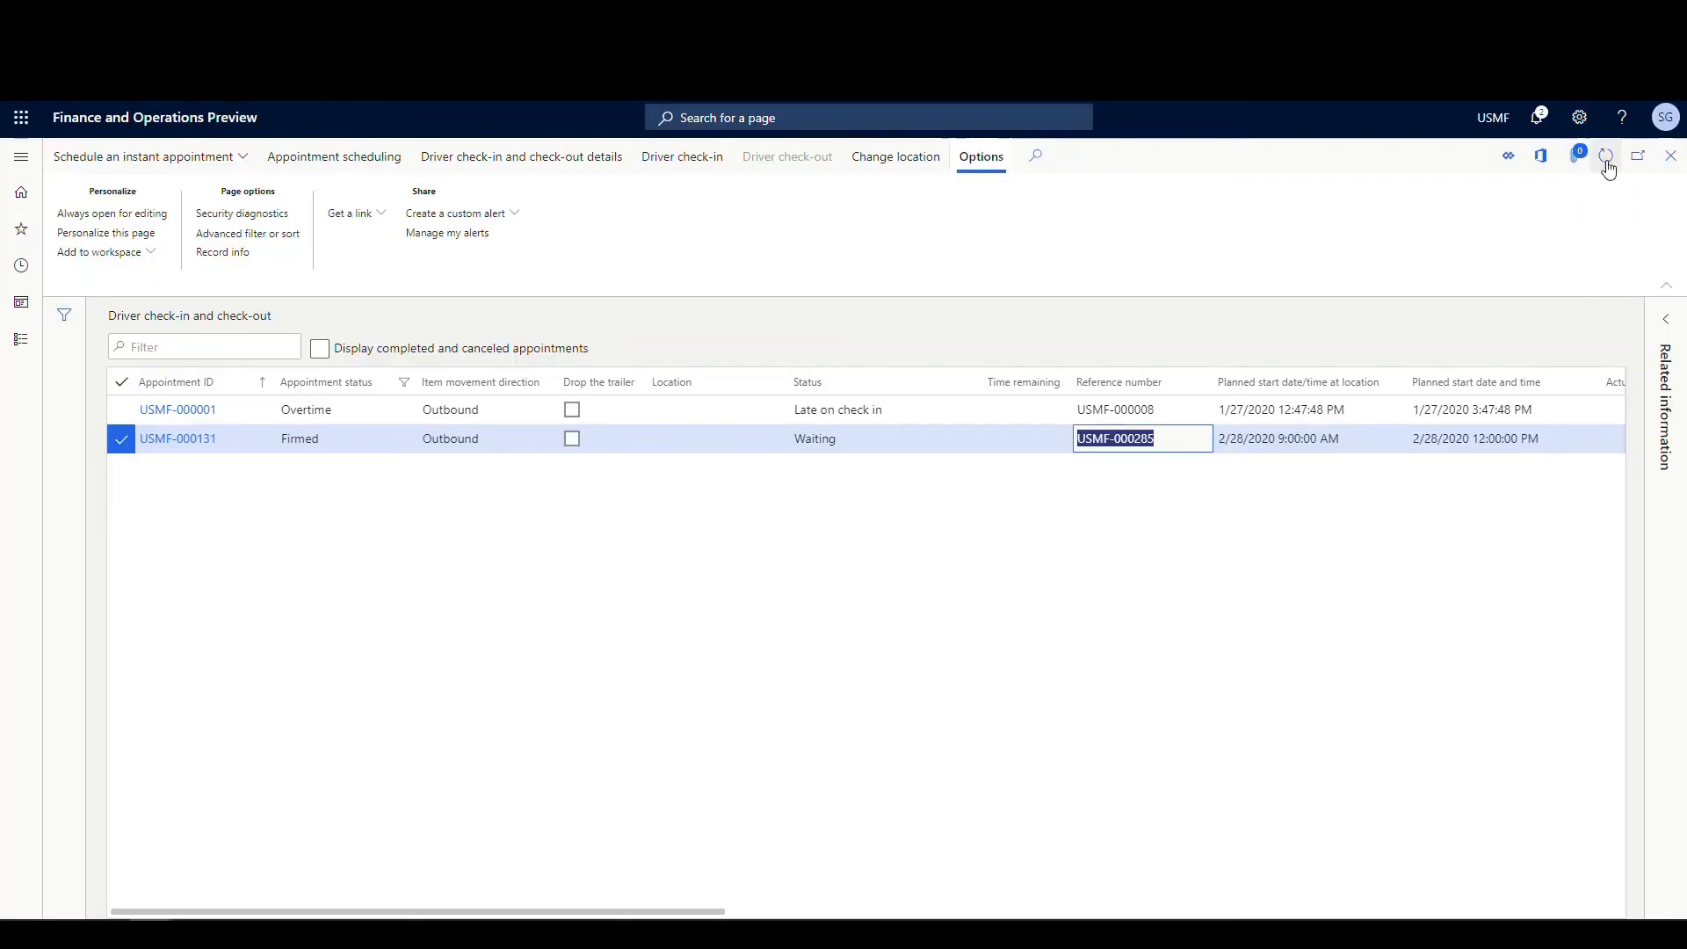
pyautogui.click(1608, 158)
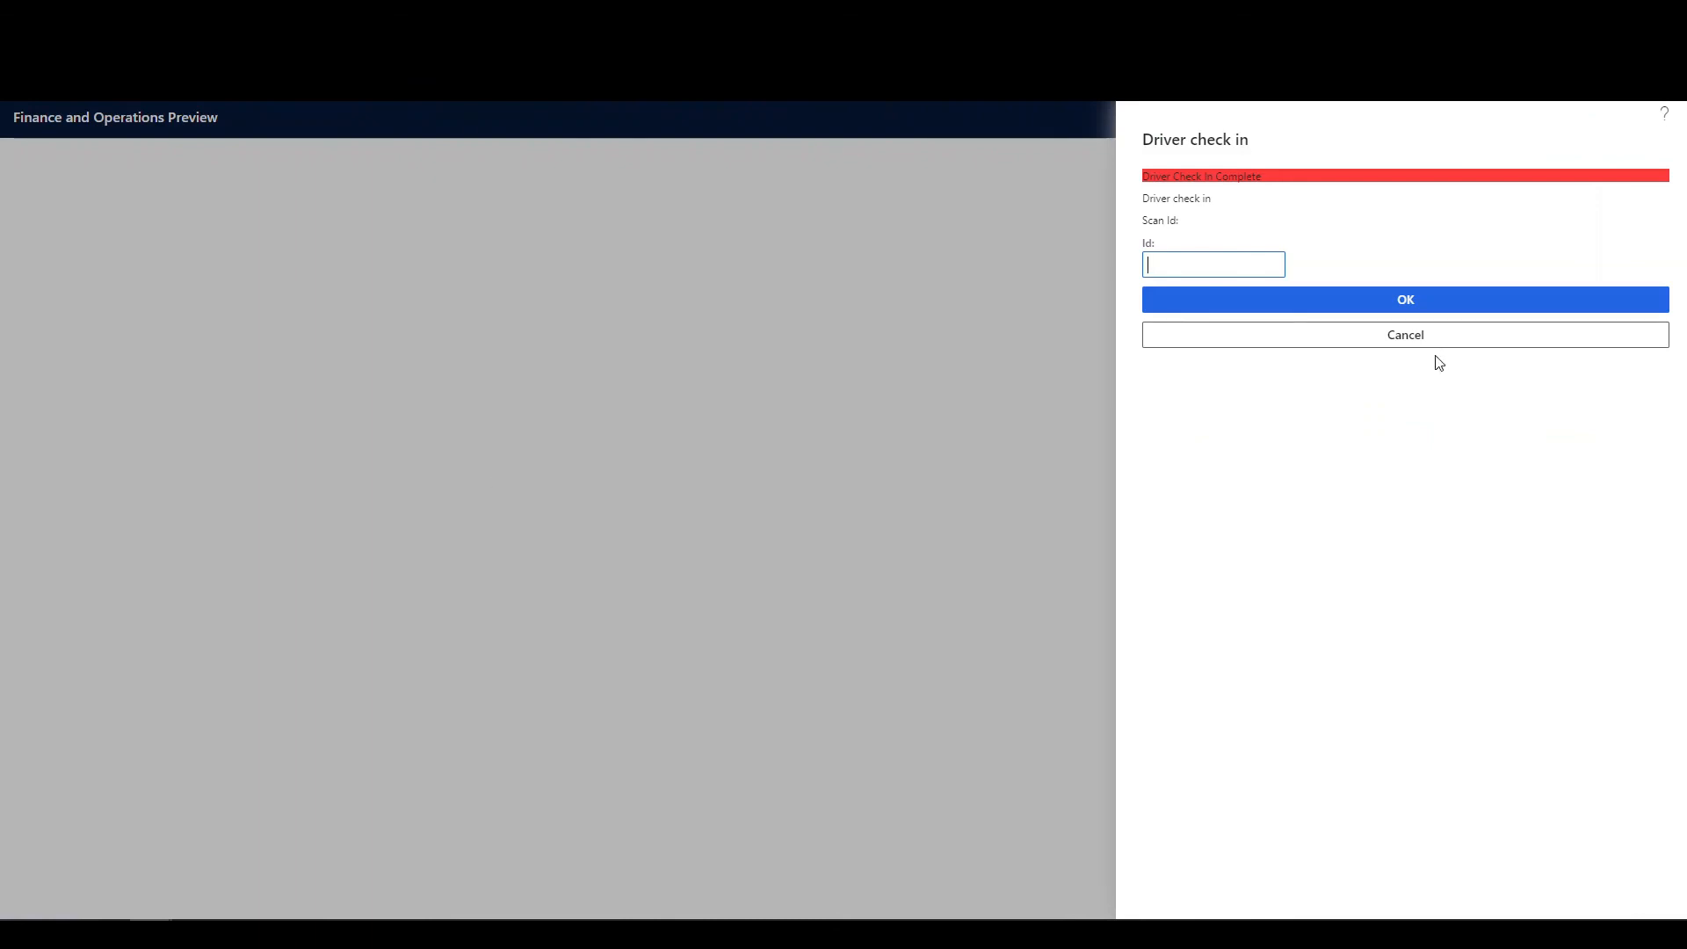
# Check out the driver on the mobile device using the same copied load ID
pyautogui.click(1412, 335)
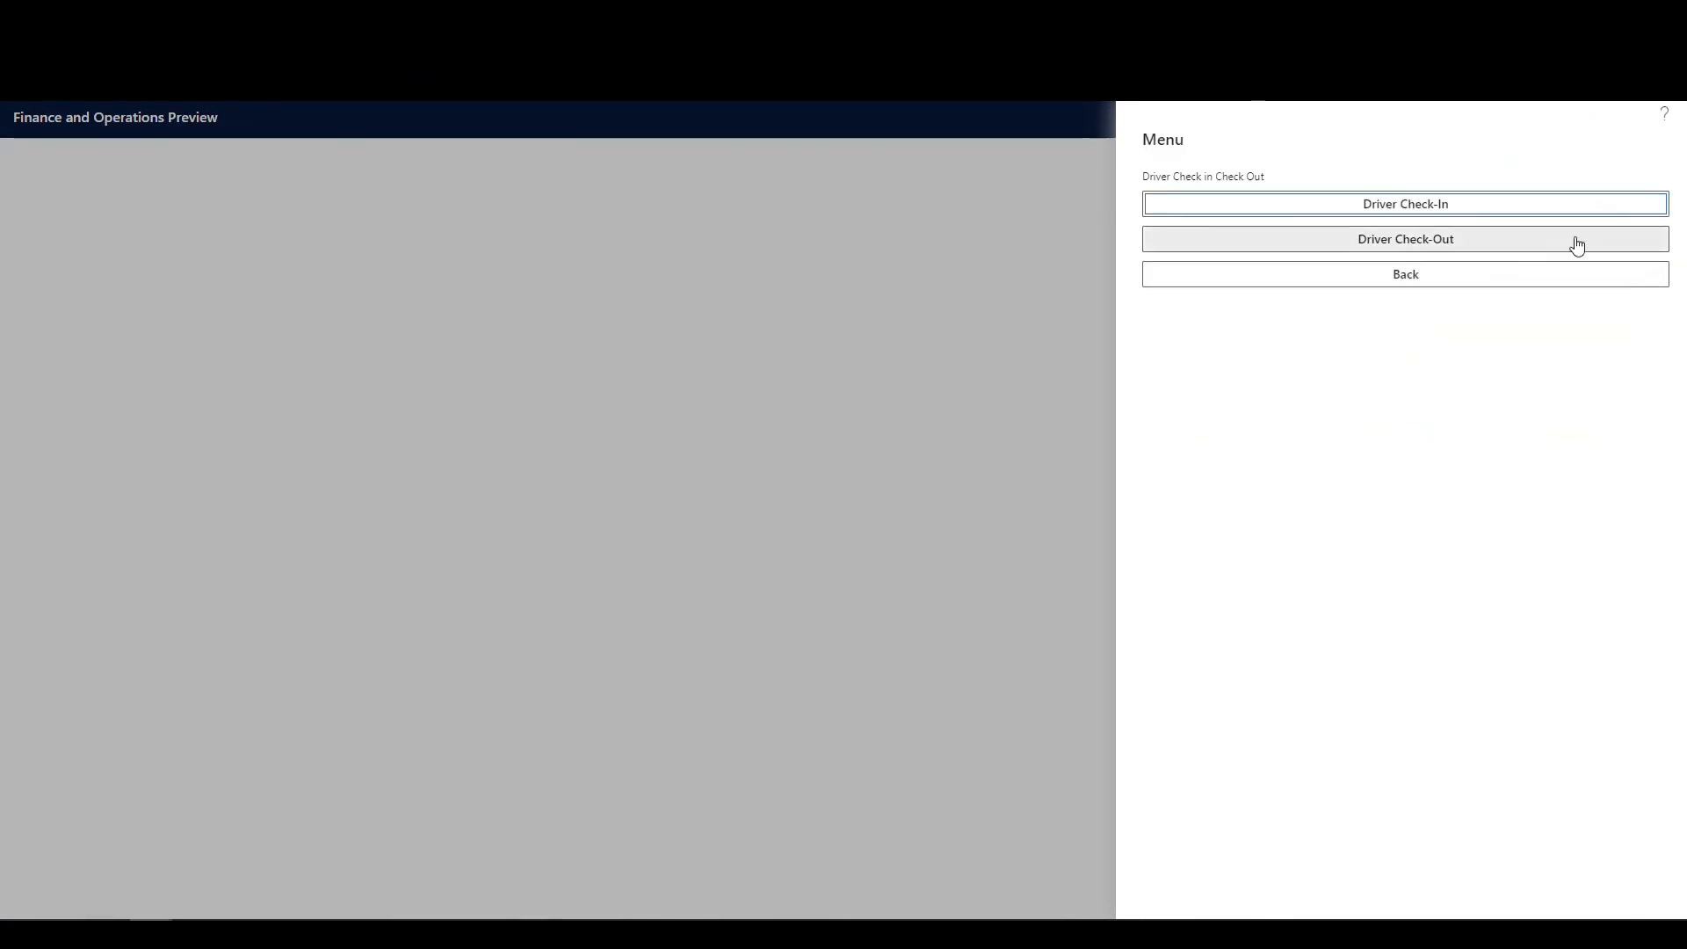
pyautogui.click(1415, 241)
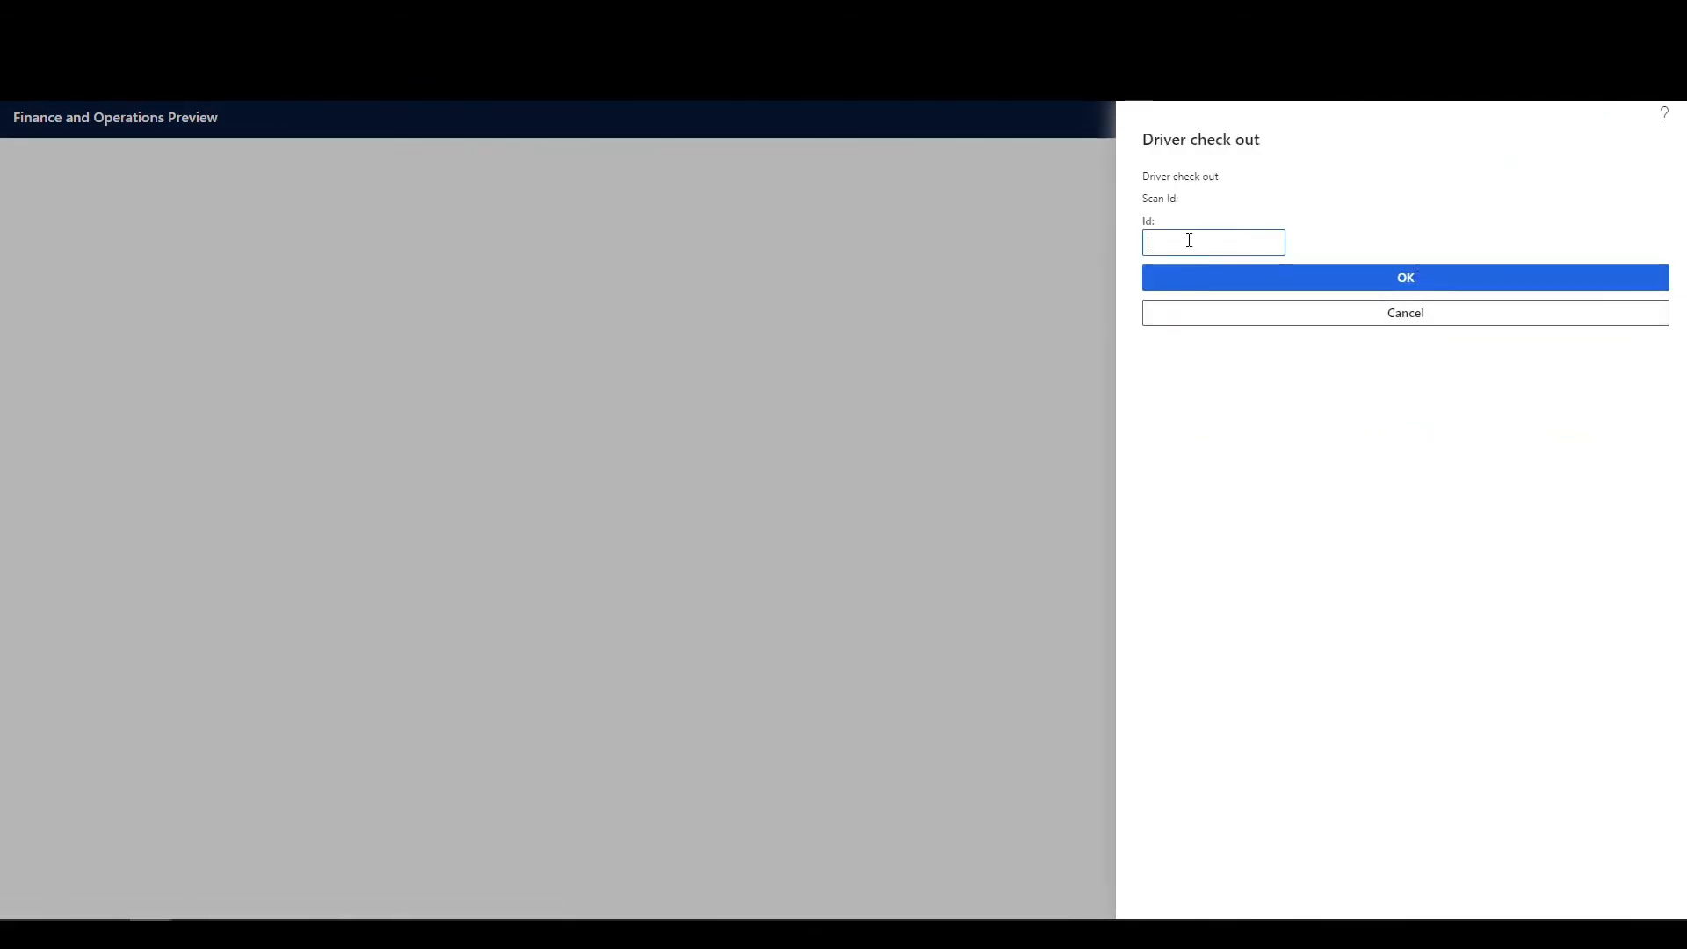
pyautogui.rightClick(1188, 240)
pyautogui.click(1256, 376)
pyautogui.click(1408, 280)
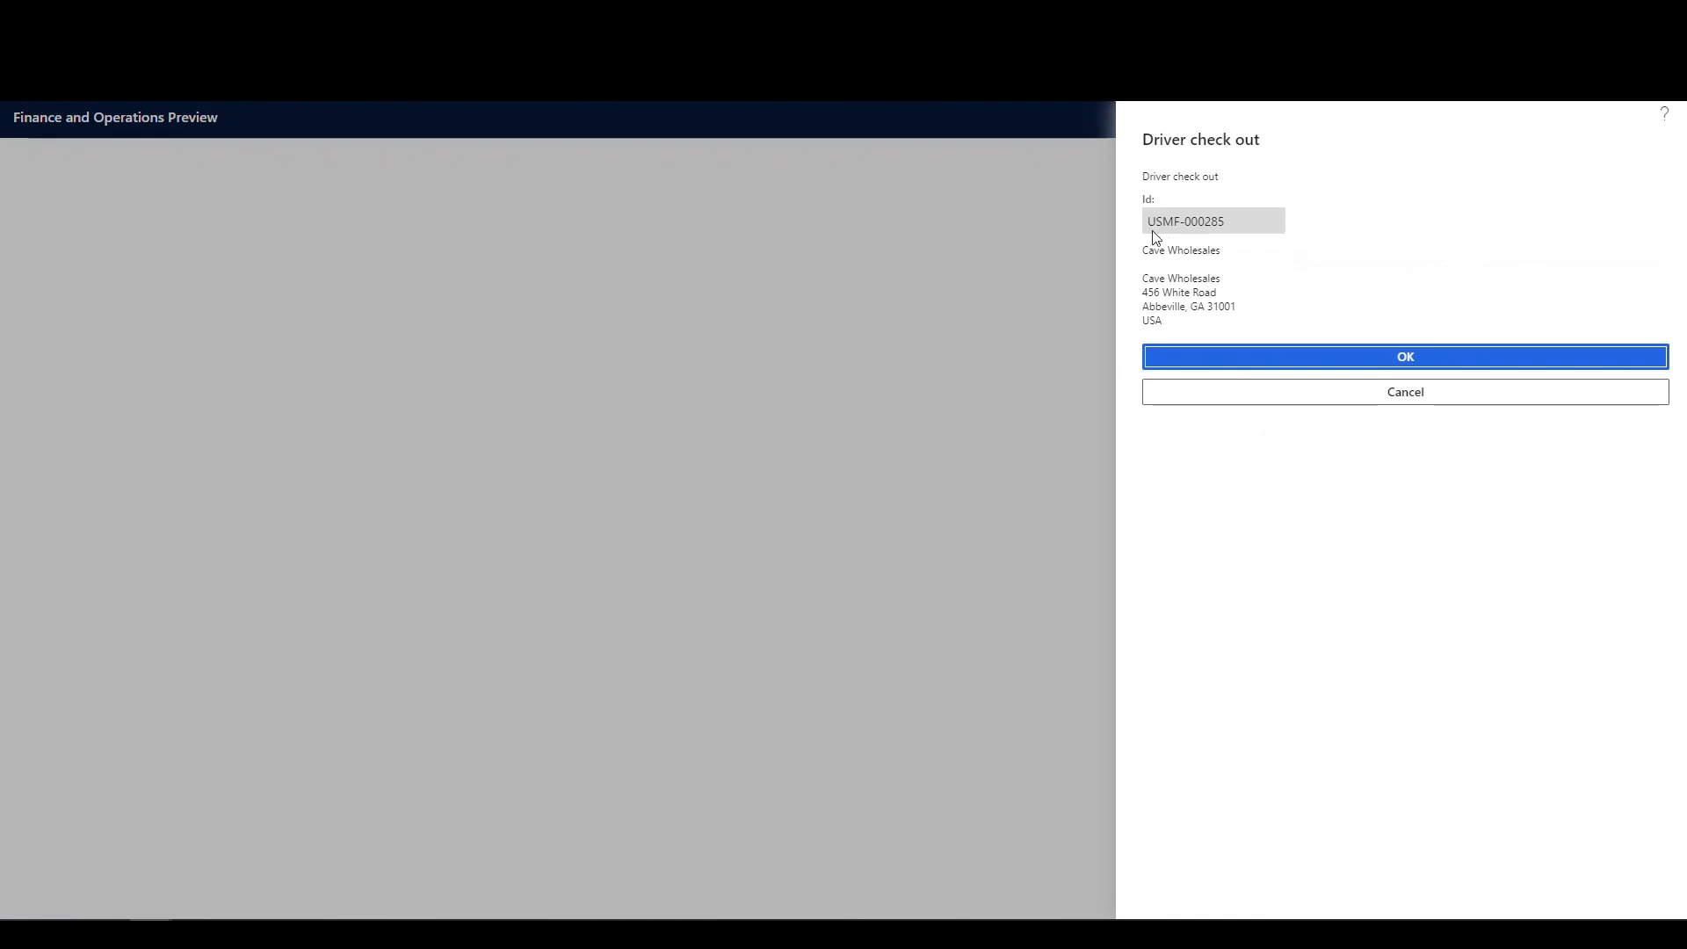
pyautogui.click(1403, 358)
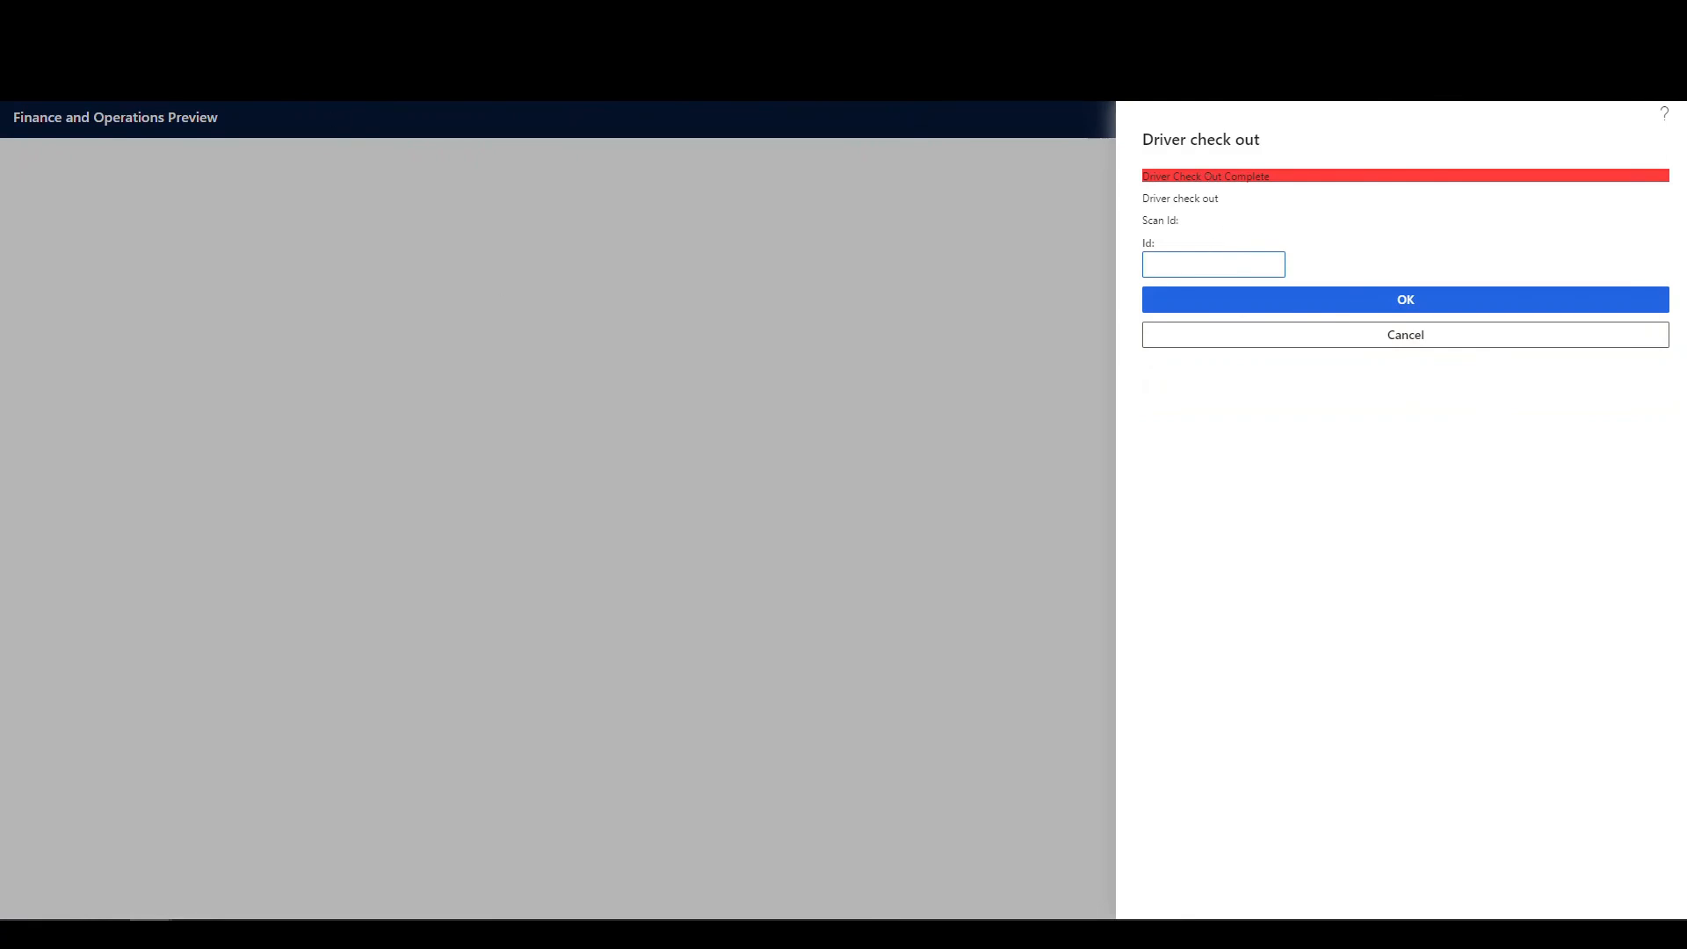
# Refresh the appointment list, display completed and canceled appointments, and examine the status of the checked-out appointment
pyautogui.click(321, 16)
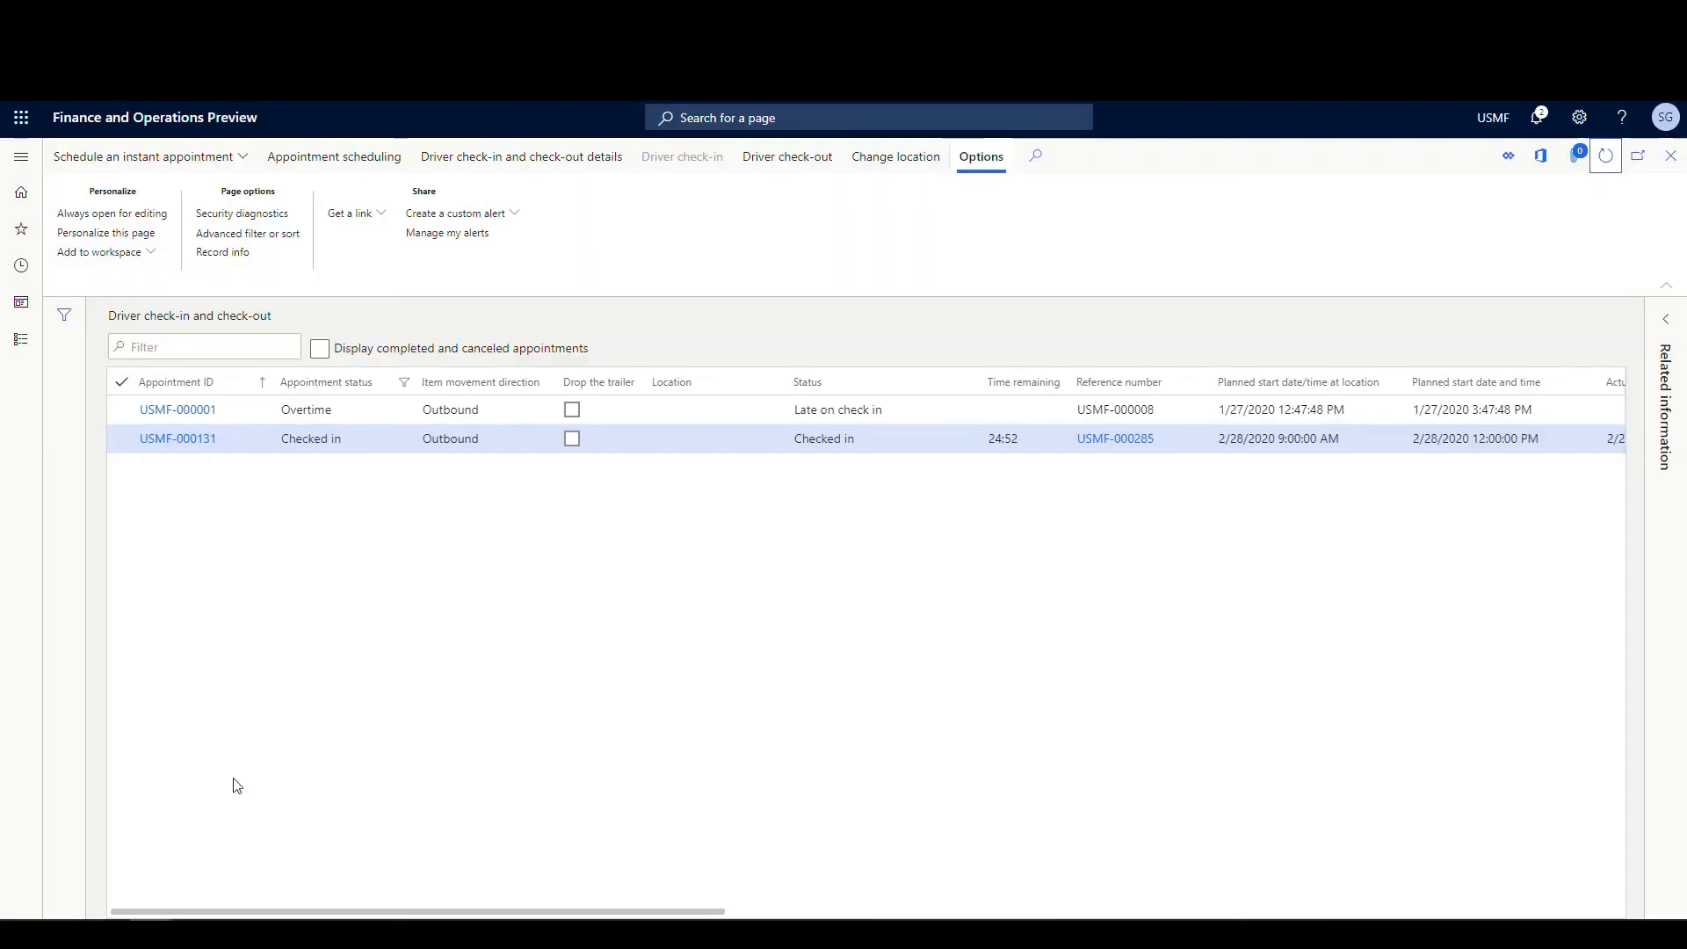
pyautogui.click(1603, 158)
pyautogui.click(322, 352)
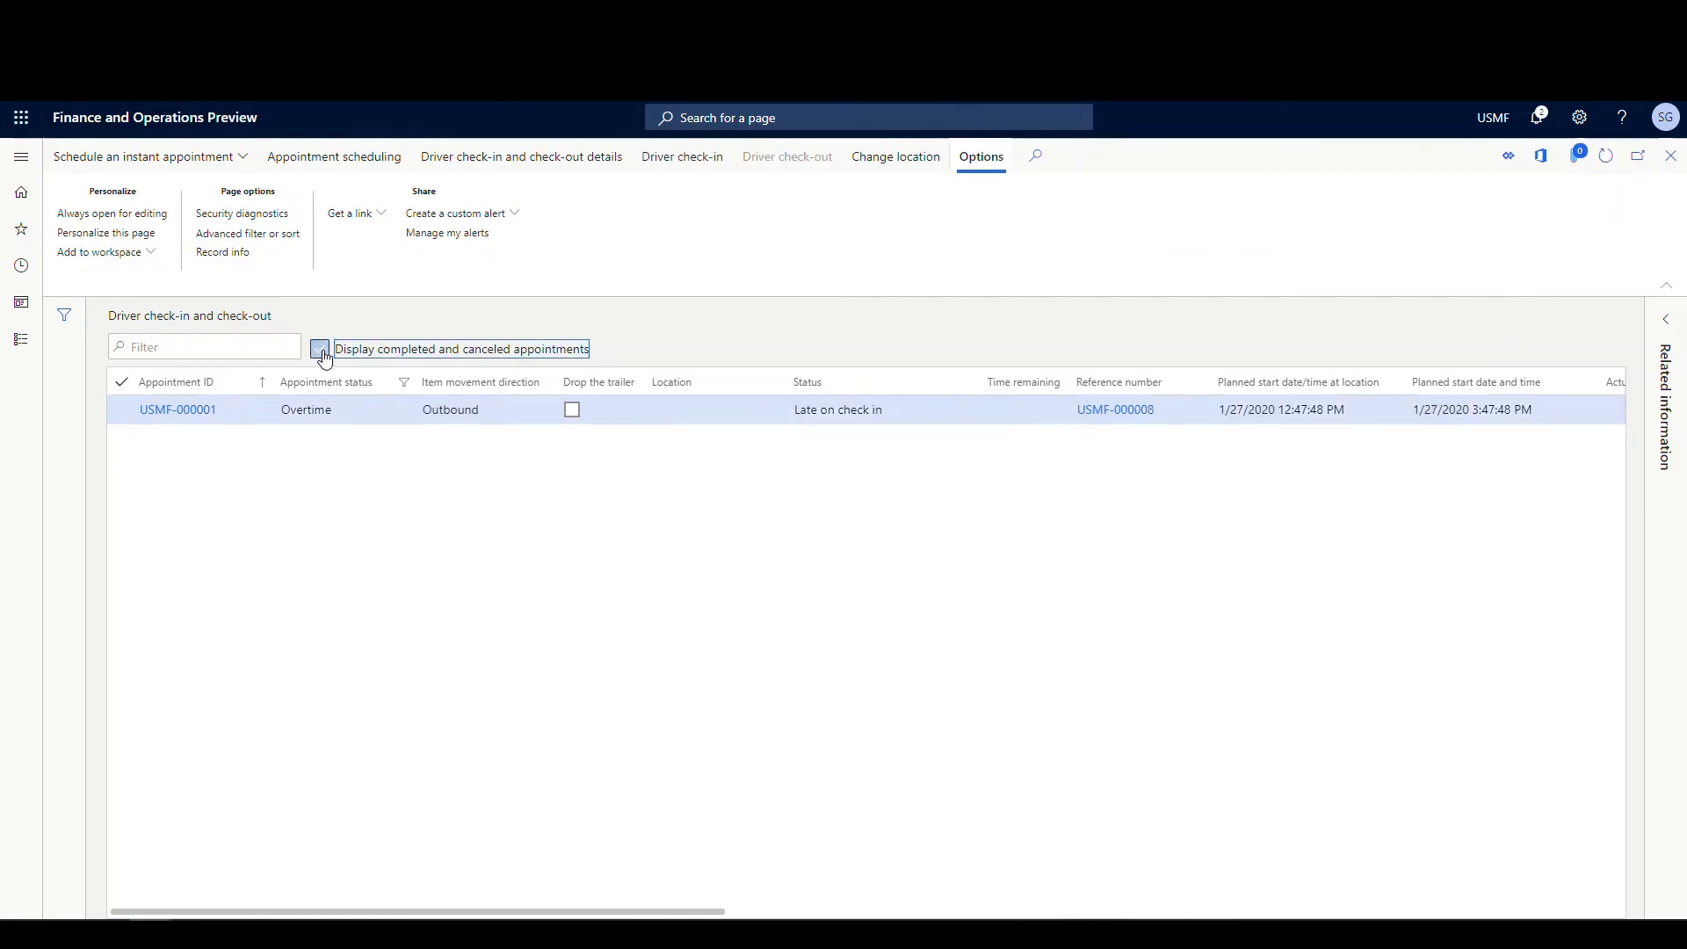
pyautogui.click(471, 679)
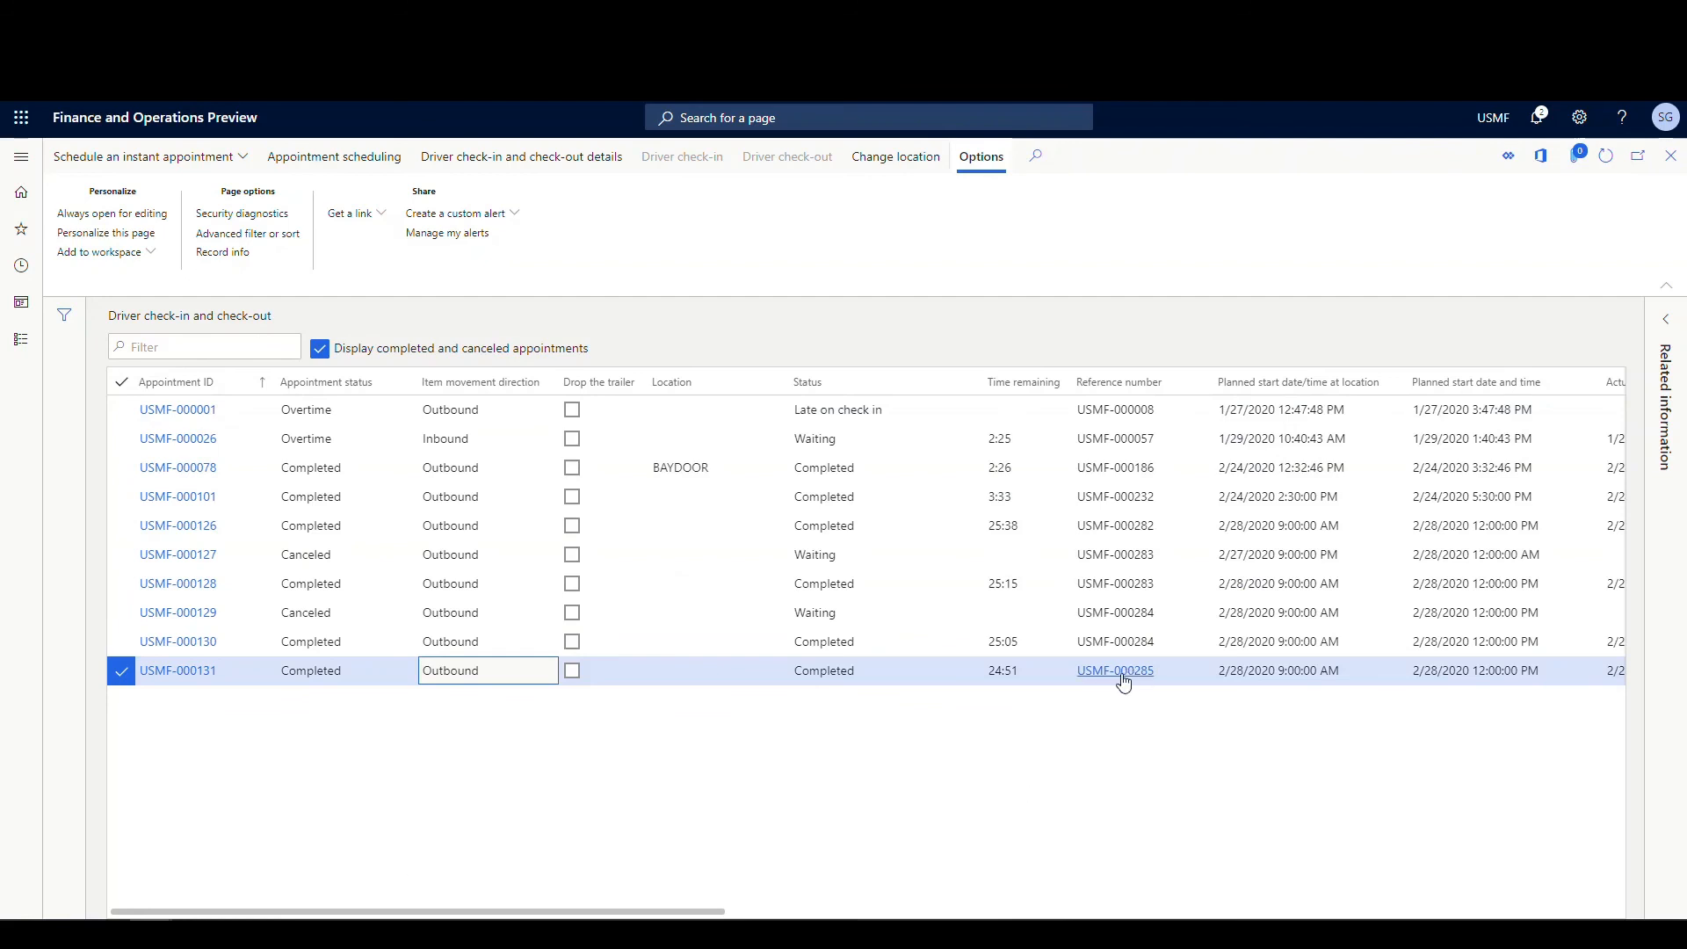
pyautogui.click(20, 163)
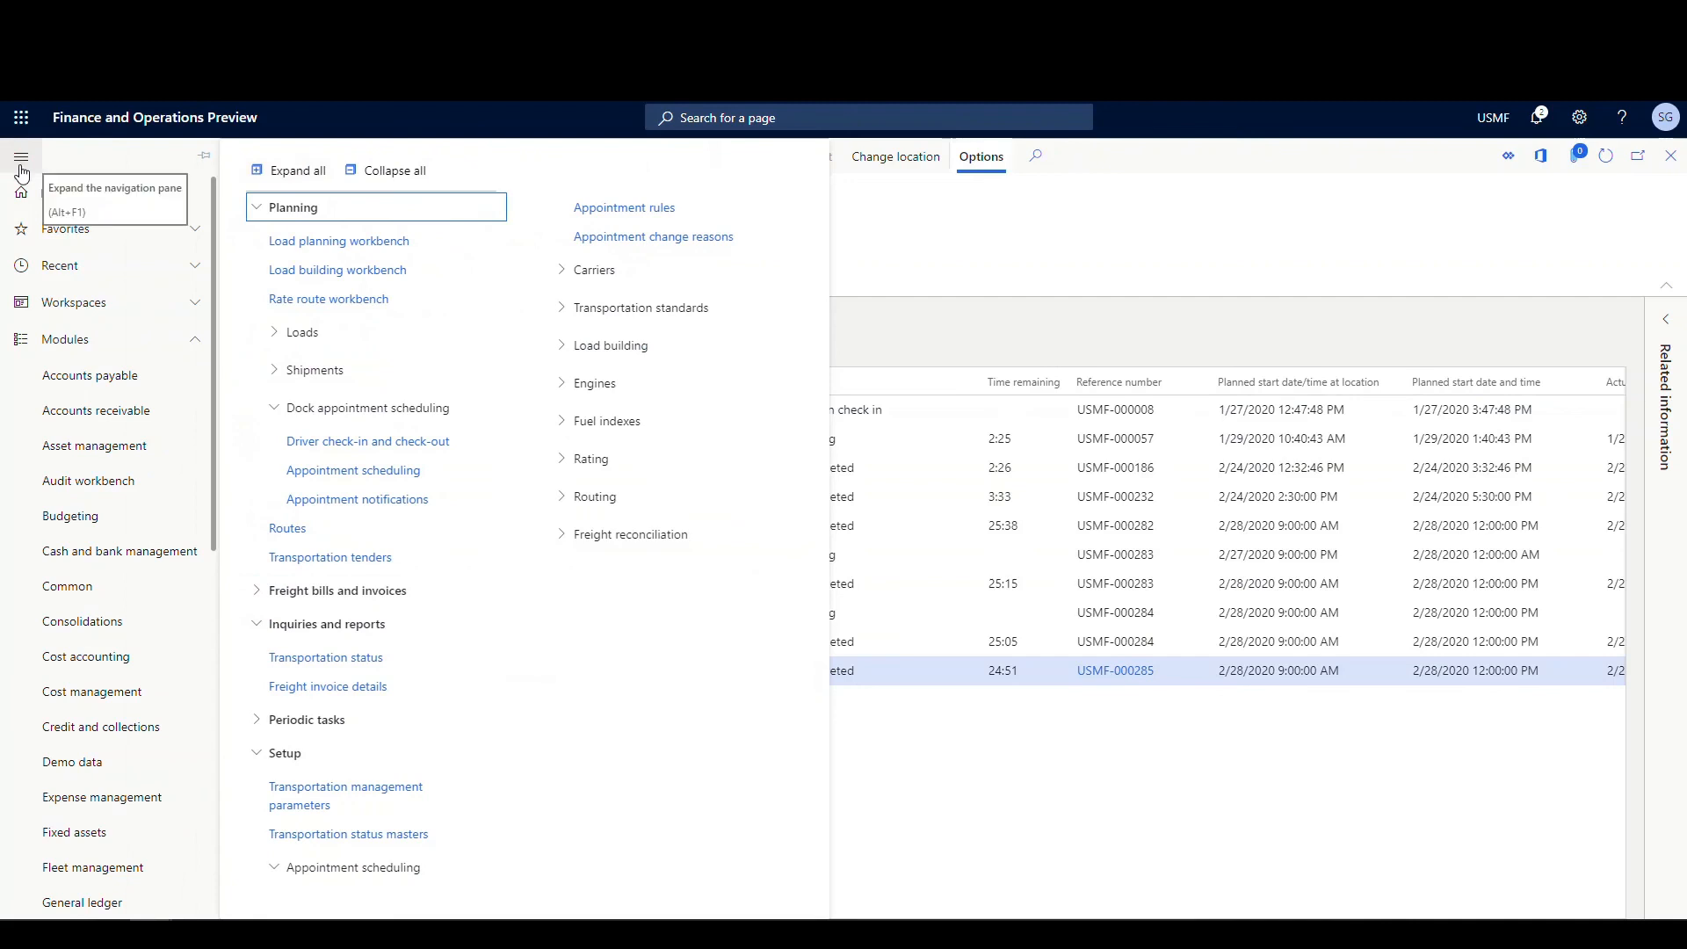
pyautogui.click(1072, 783)
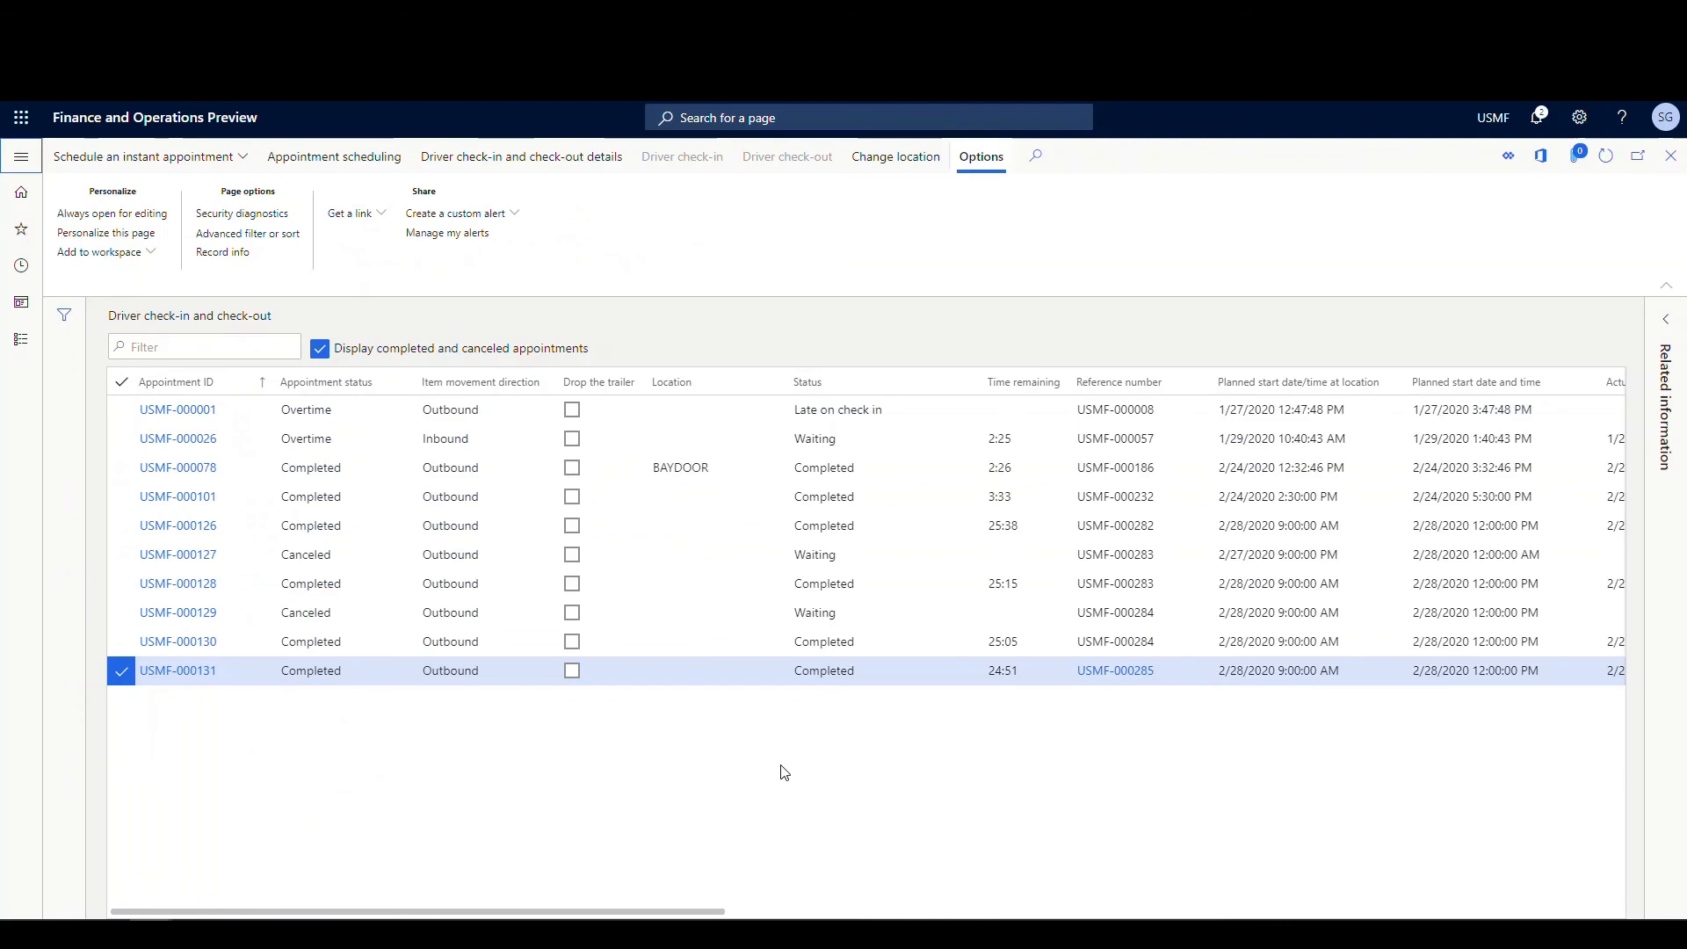